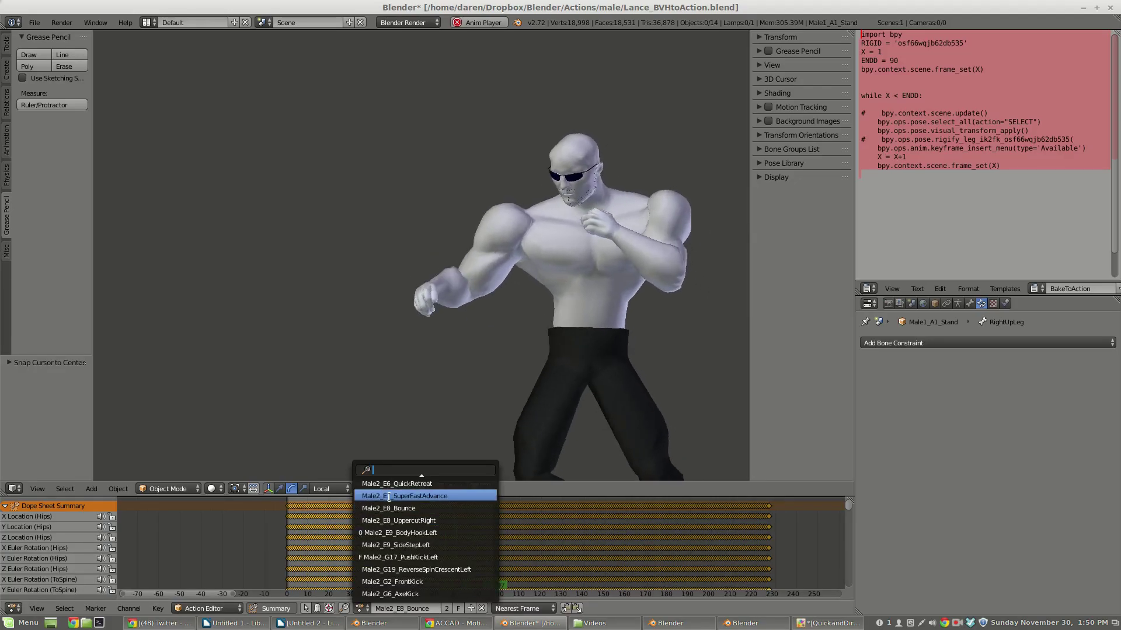
# - Preview the Male2_E7_SuperFastAdvance, Male2_E6_QuickRetreat and Male2_G17_PushKickLeft actions on the character by assigning them in turn
pyautogui.click(389, 497)
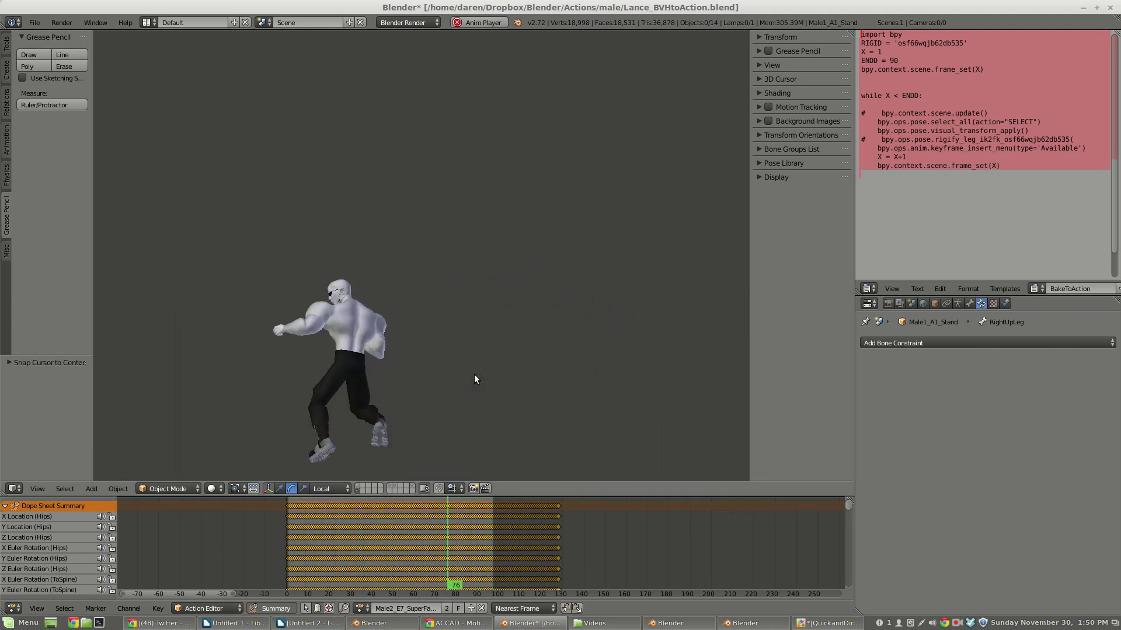
pyautogui.click(360, 608)
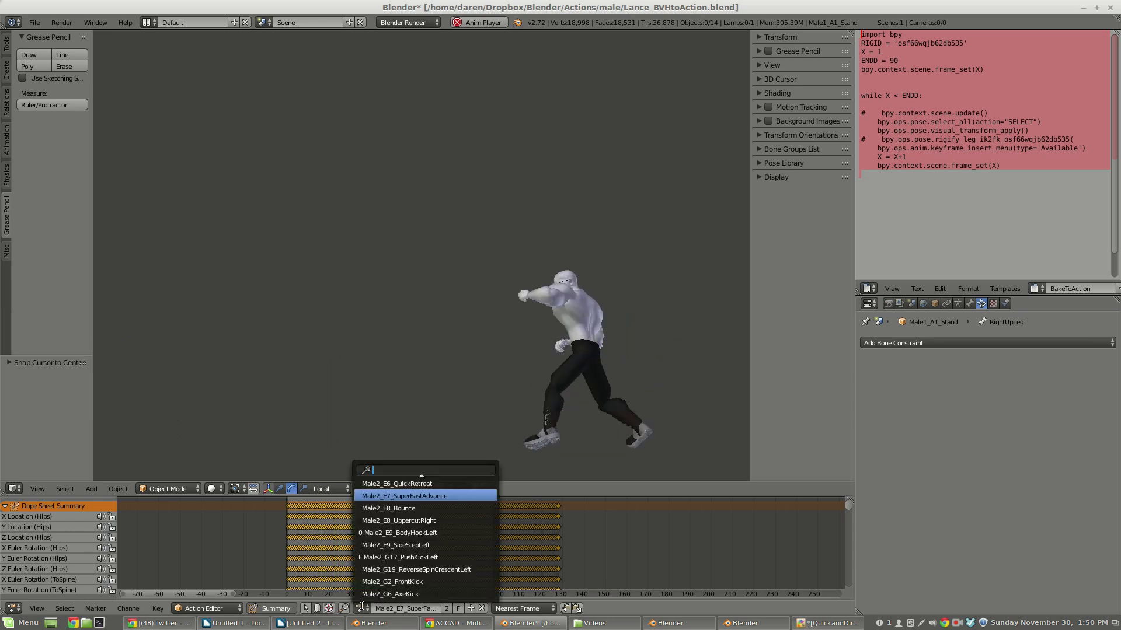
pyautogui.click(387, 485)
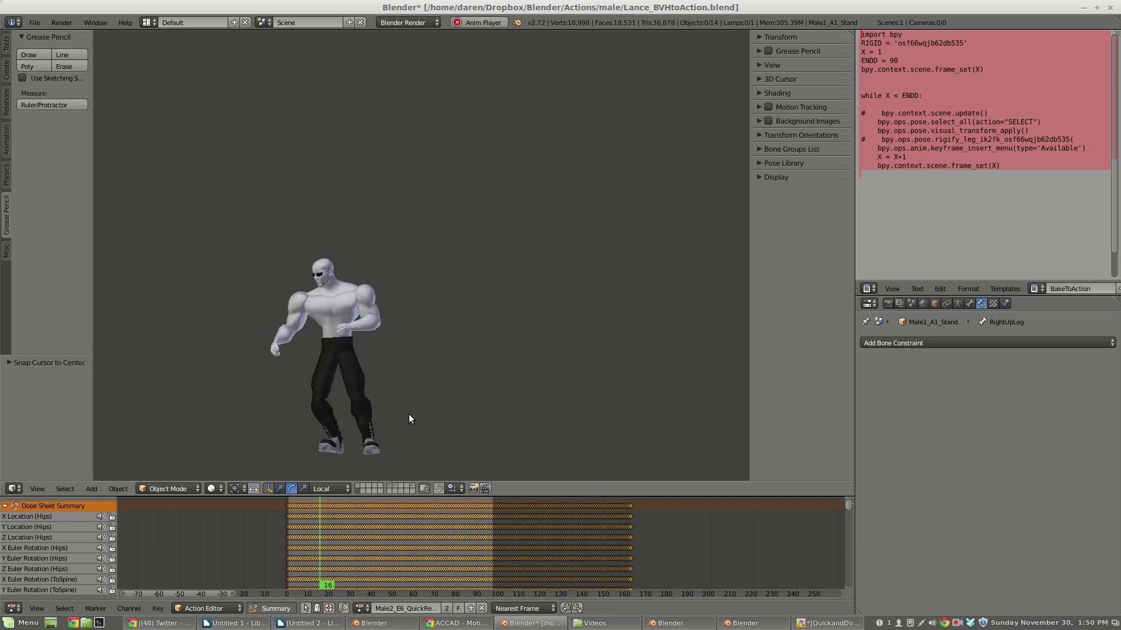
pyautogui.click(362, 608)
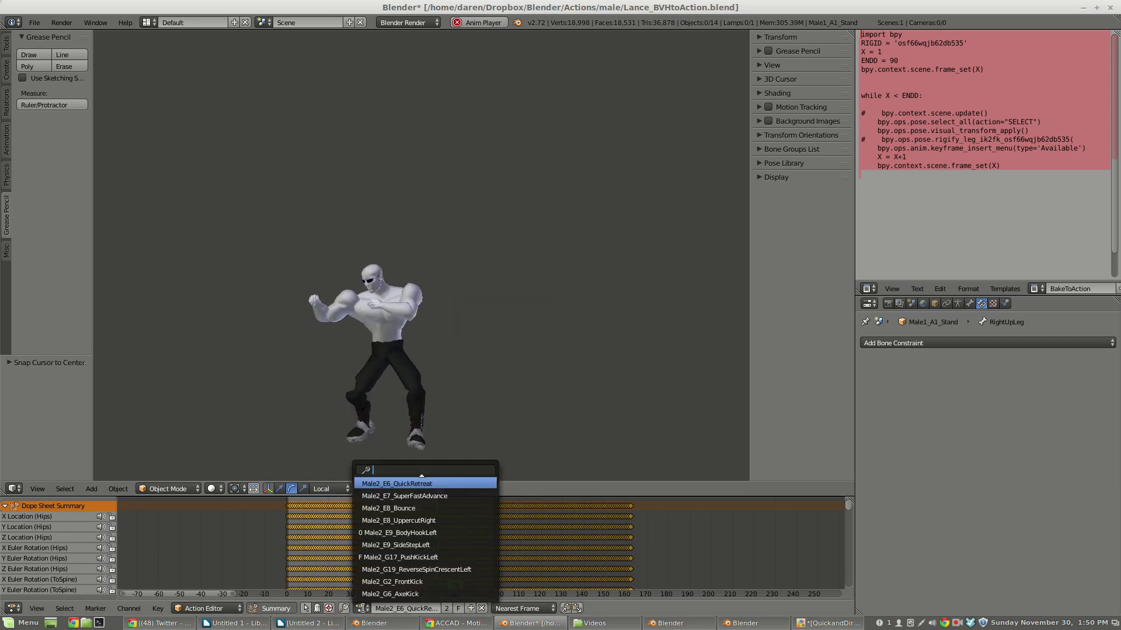
pyautogui.click(397, 557)
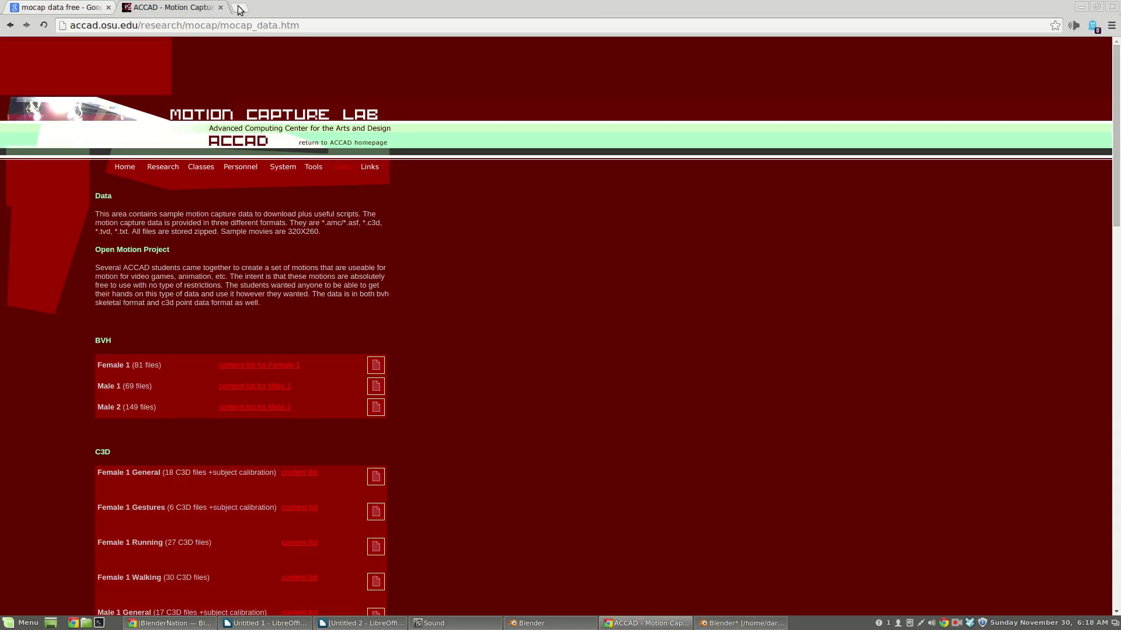
# - Switch to the browser, return to the motion capture search results and reopen the ACCAD Motion Capture Lab data page
pyautogui.click(17, 25)
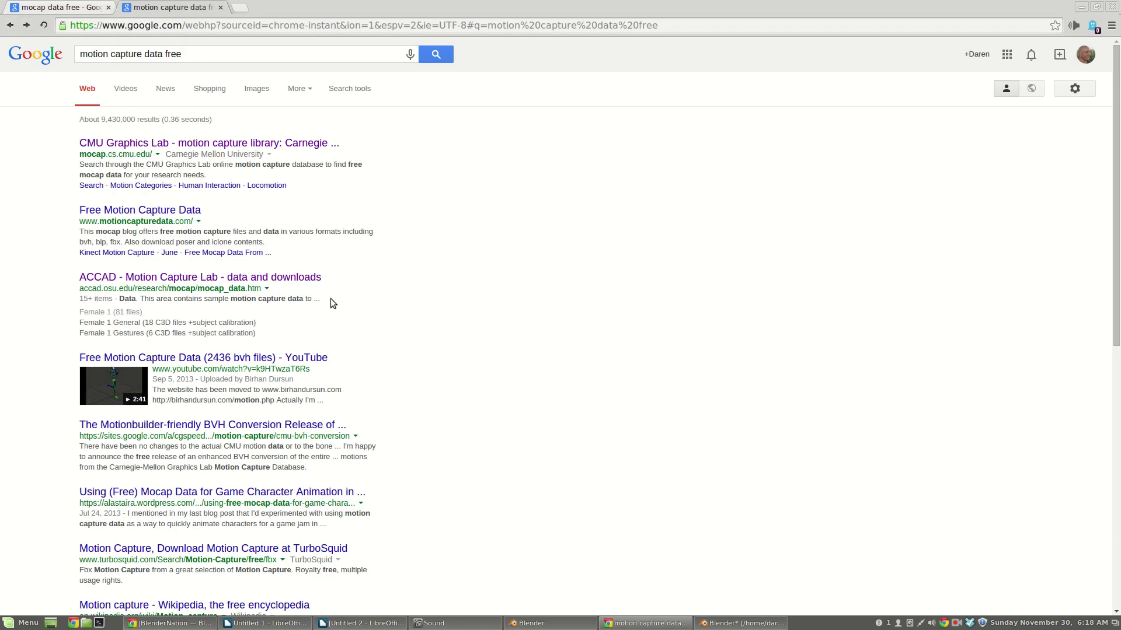
pyautogui.click(288, 279)
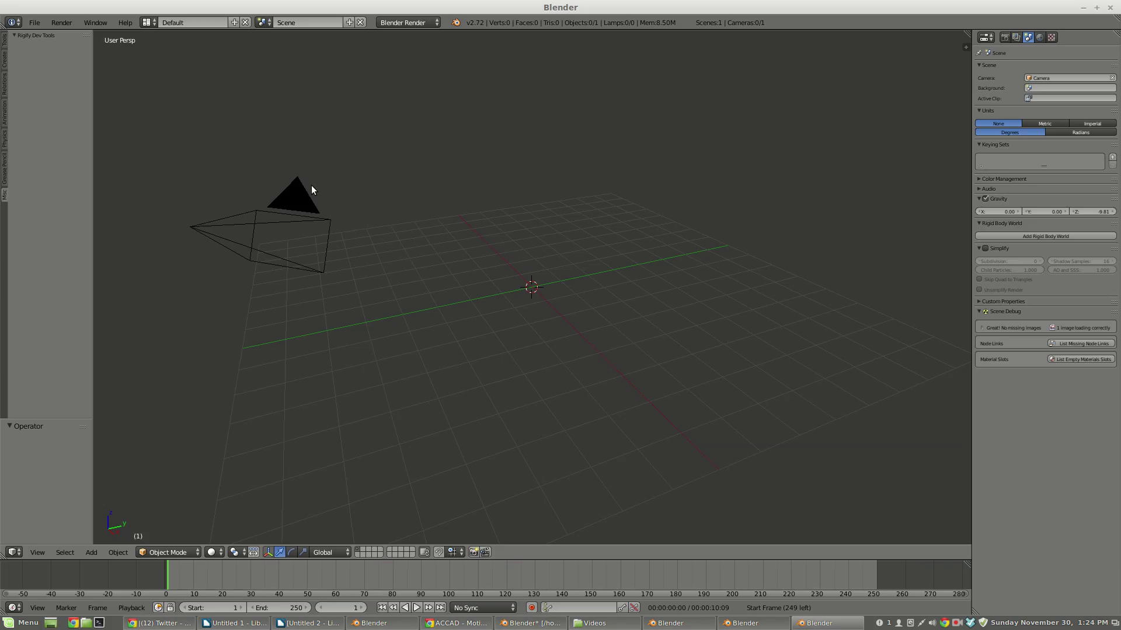
# - Switch to the near-empty Blender scene and import Male2_D7_WalkToBow.bvh from the male/mocap folder as an armature
pyautogui.click(34, 22)
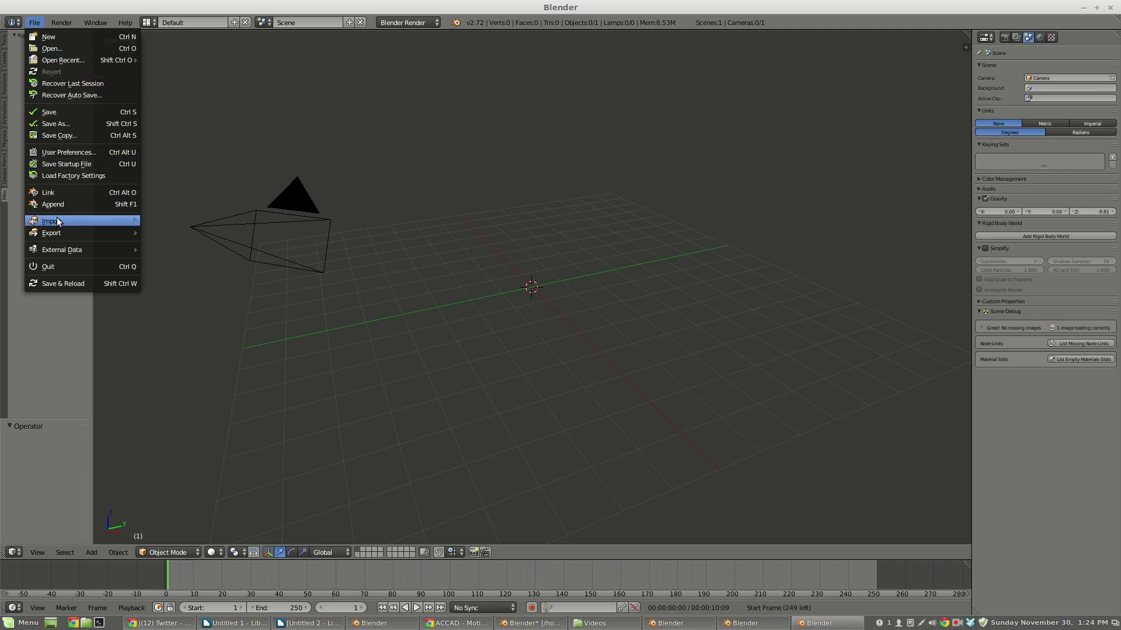
pyautogui.moveTo(57, 219)
pyautogui.click(182, 231)
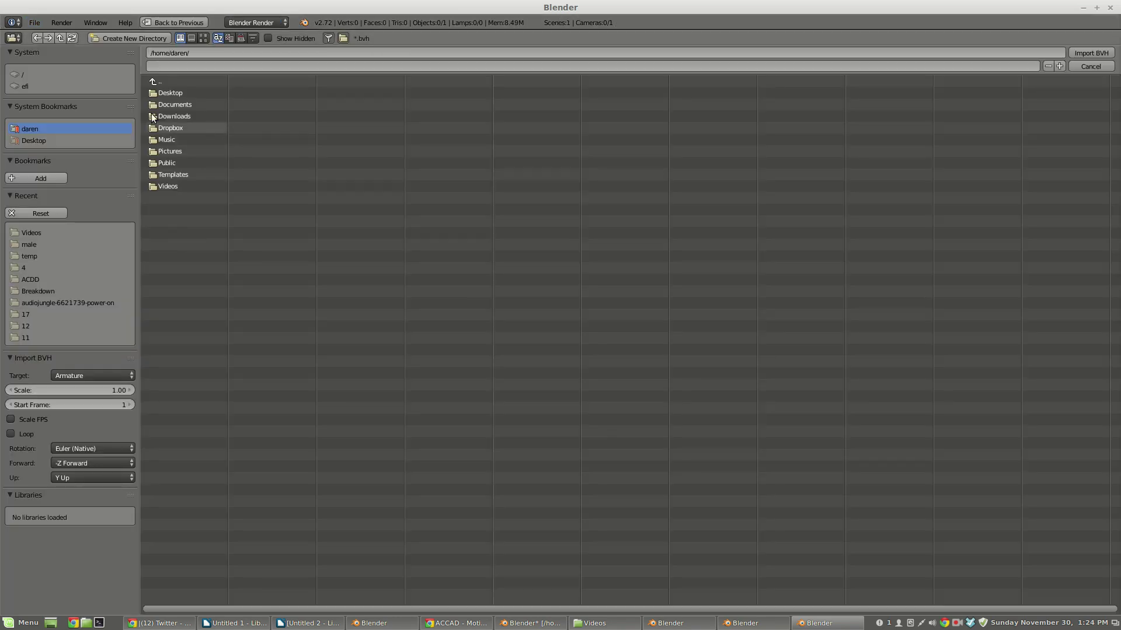
pyautogui.click(27, 243)
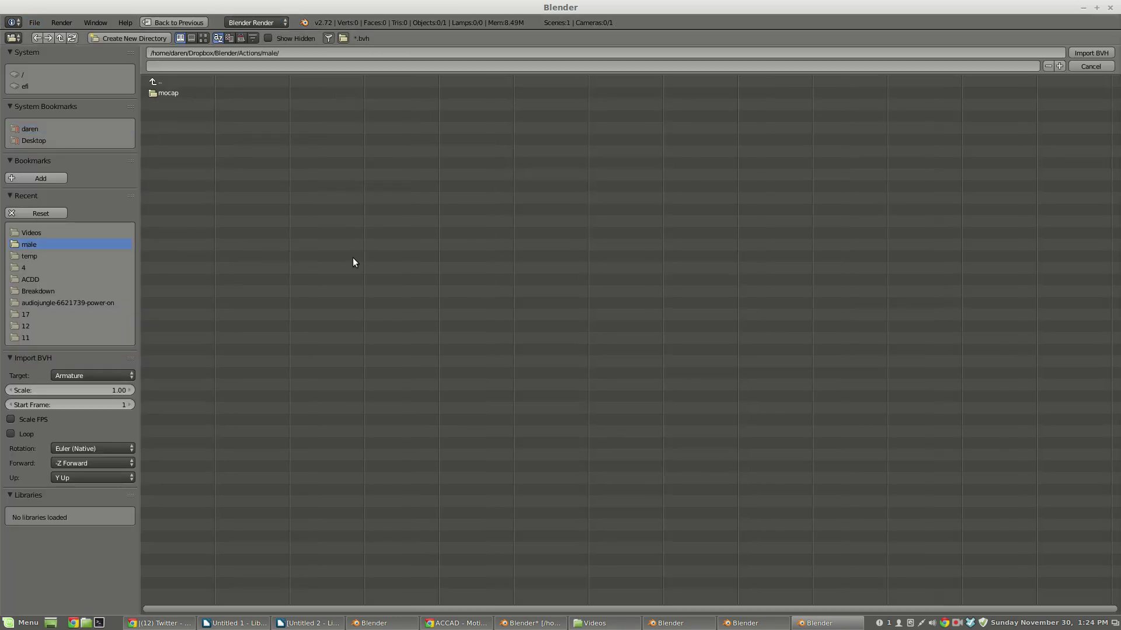
pyautogui.click(163, 93)
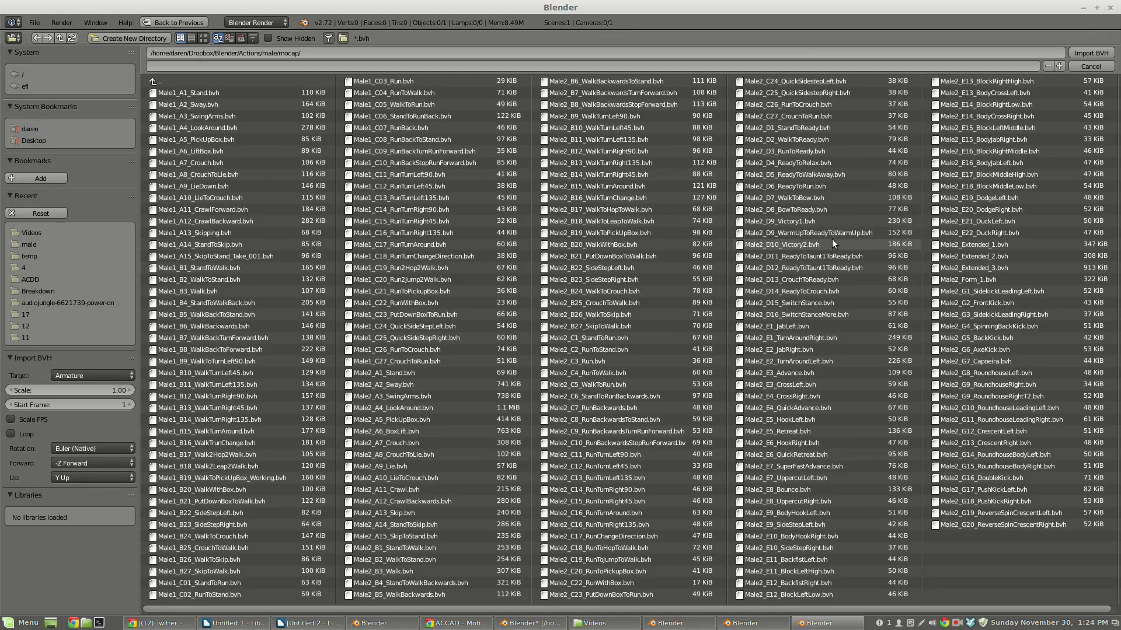
pyautogui.click(792, 198)
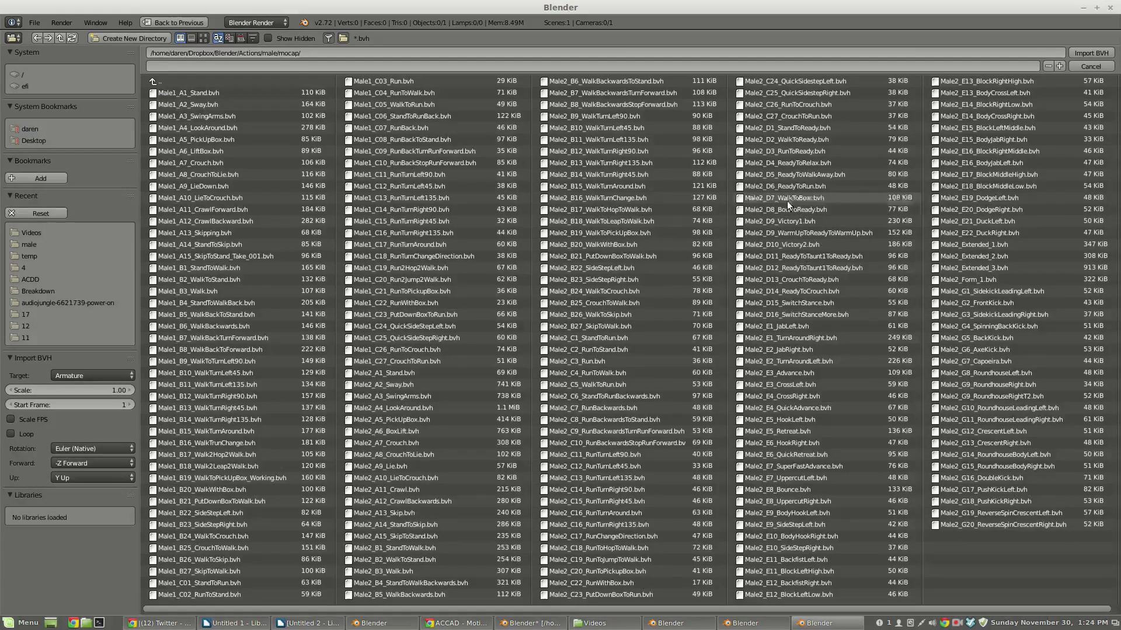
pyautogui.click(1091, 52)
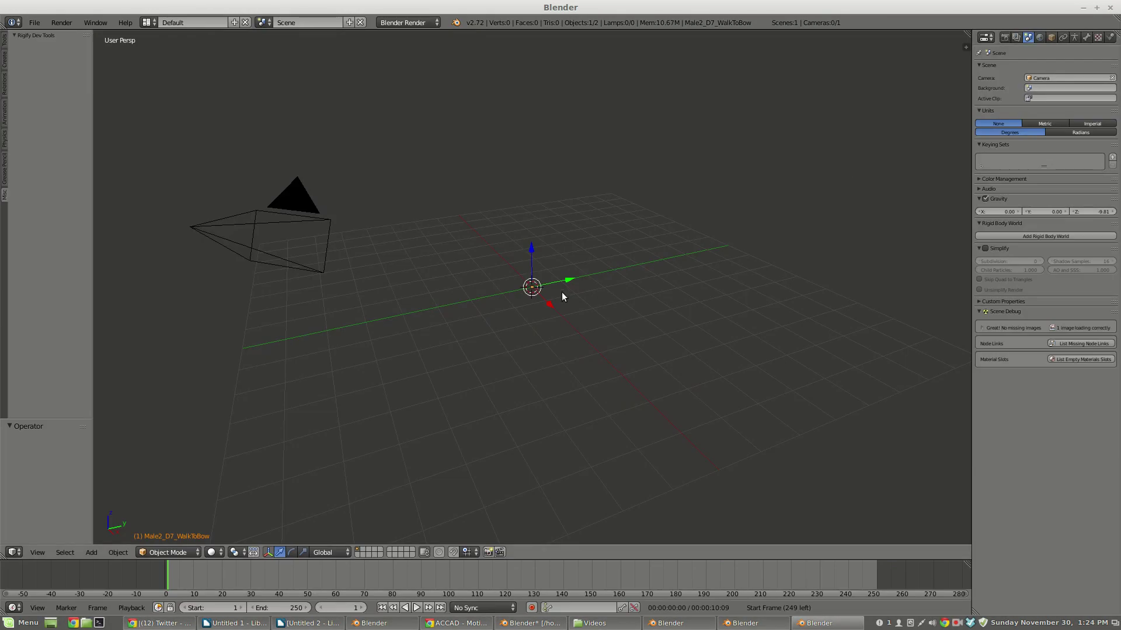
# - Review the walk-to-bow motion in front and right orthographic views by scrubbing to frame 140 and back to frame 3
pyautogui.scroll(-8, 583, 304)
pyautogui.press('KP_1')
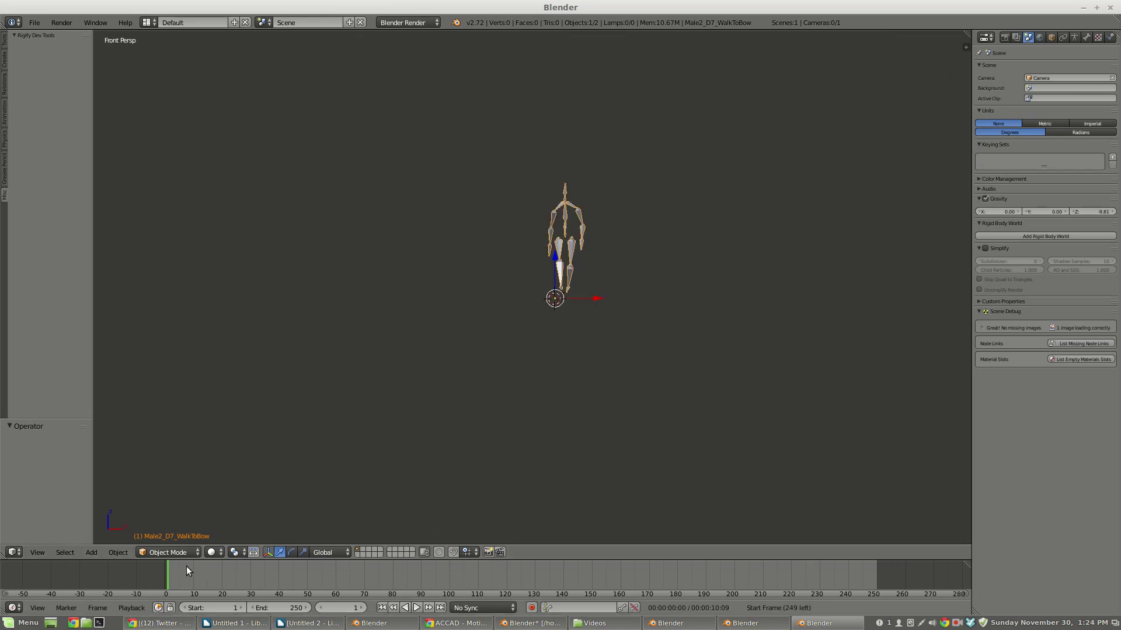
pyautogui.moveTo(186, 566); pyautogui.dragTo(563, 570)
pyautogui.press('KP_5')
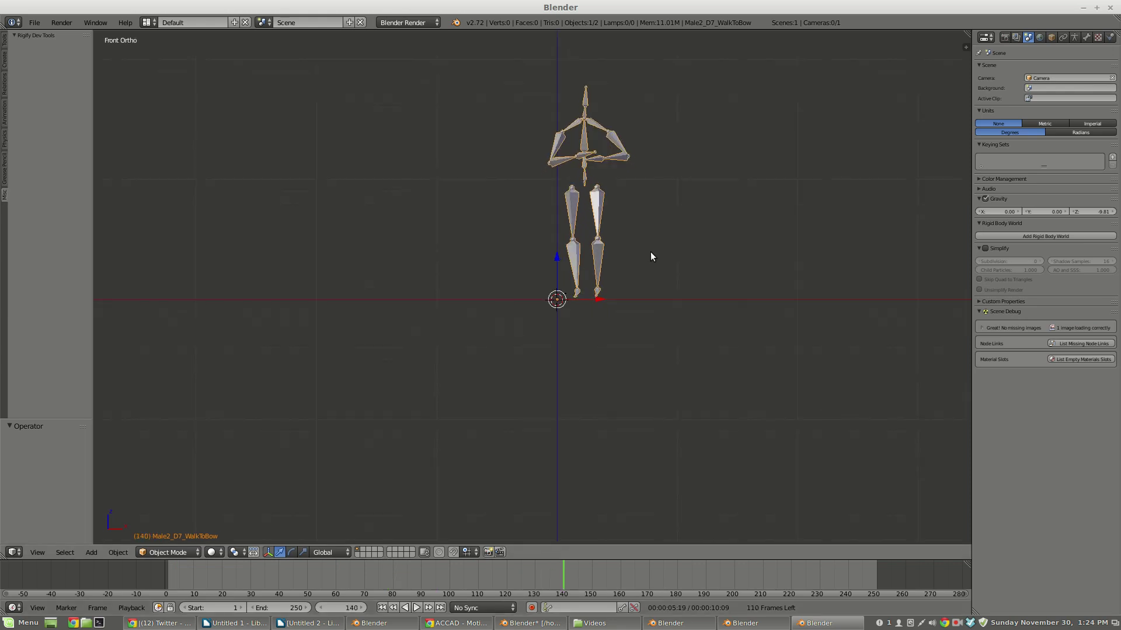
pyautogui.press('KP_3')
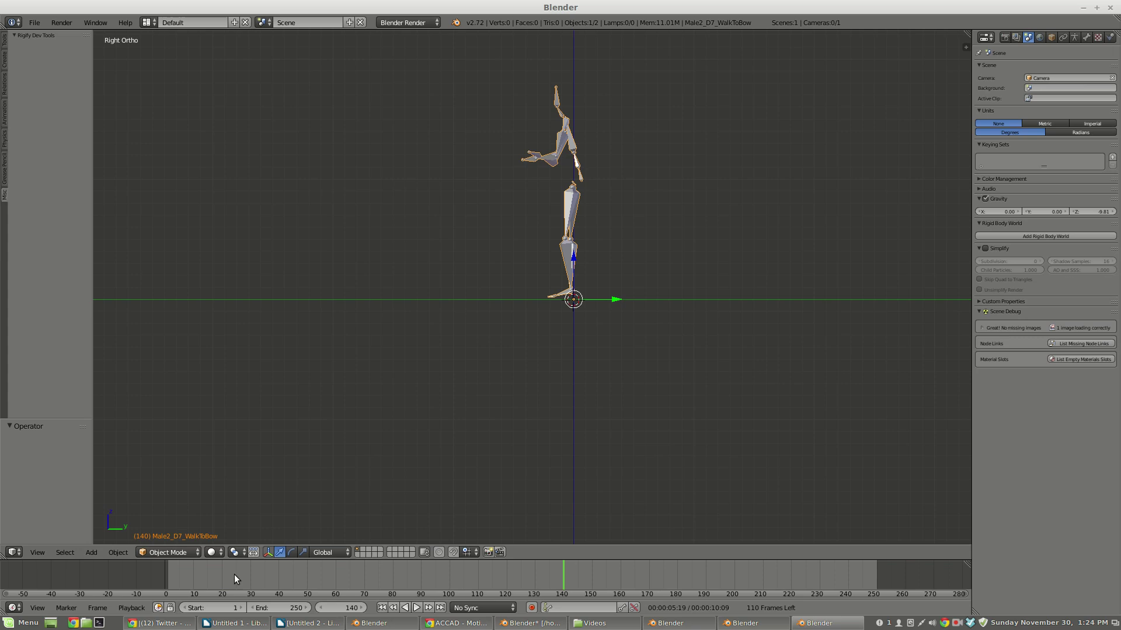
pyautogui.moveTo(175, 572)
pyautogui.mouseDown()
pyautogui.moveTo(493, 575)
pyautogui.moveTo(321, 565)
pyautogui.moveTo(174, 584)
pyautogui.mouseUp()
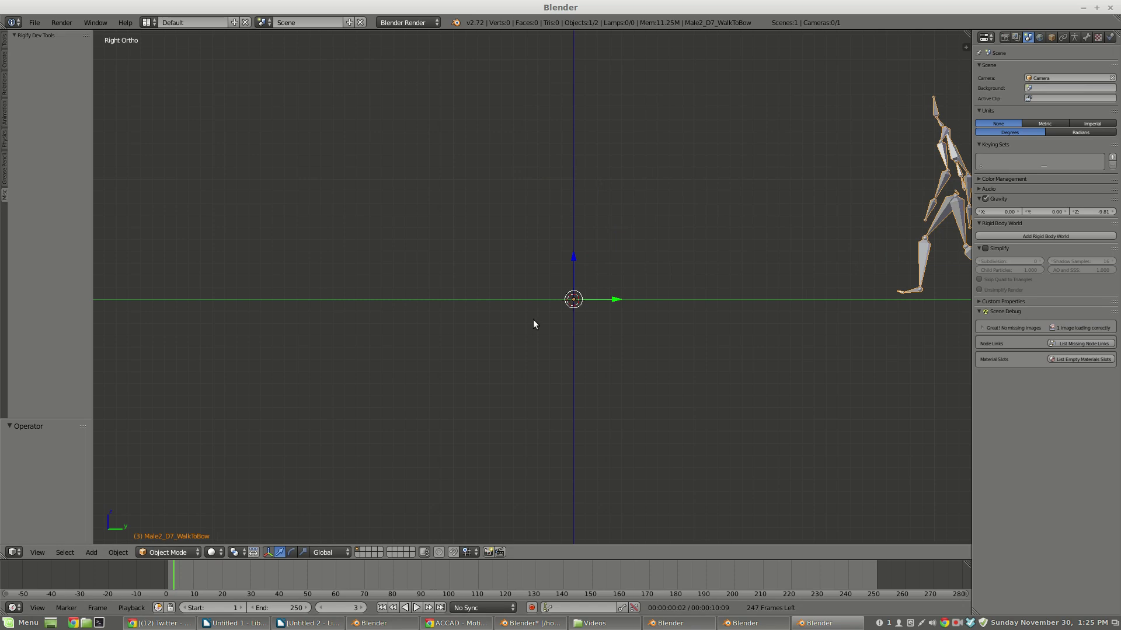
# - Import Male2_D8_BowToReady.bvh onto an empty layer and scrub its motion to frame 129
pyautogui.press('Delete')
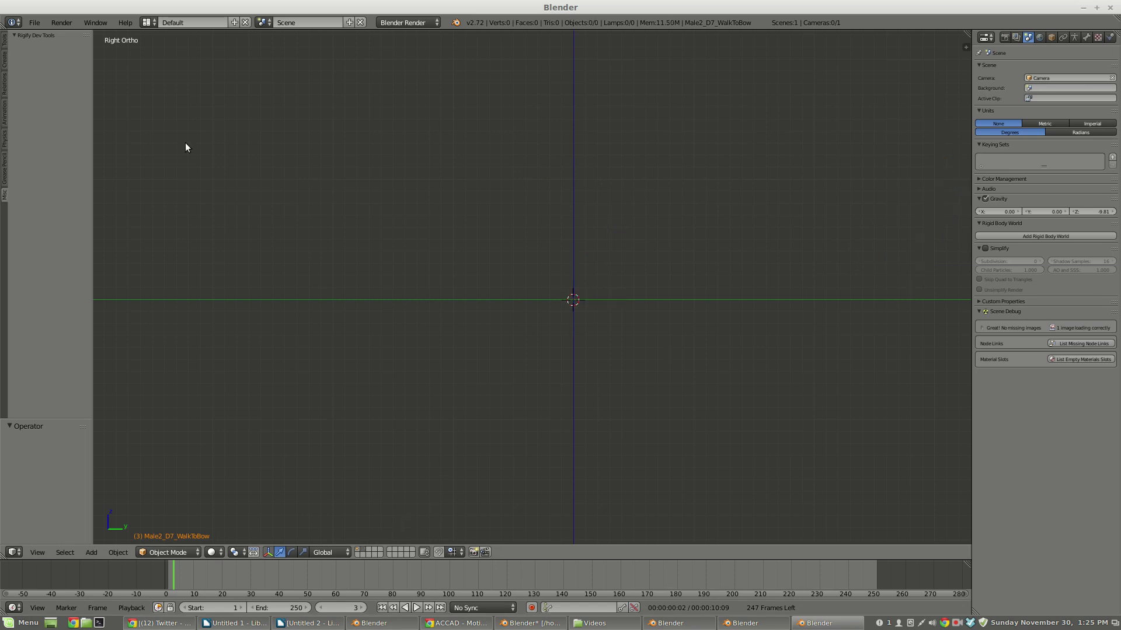
pyautogui.click(35, 22)
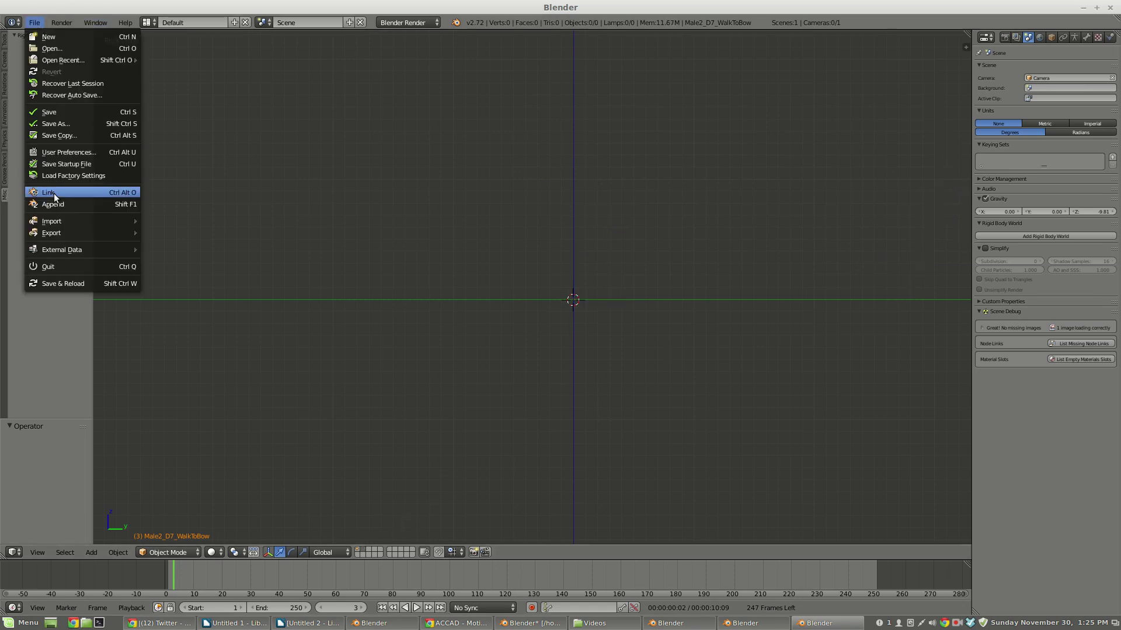
pyautogui.moveTo(56, 223)
pyautogui.click(190, 233)
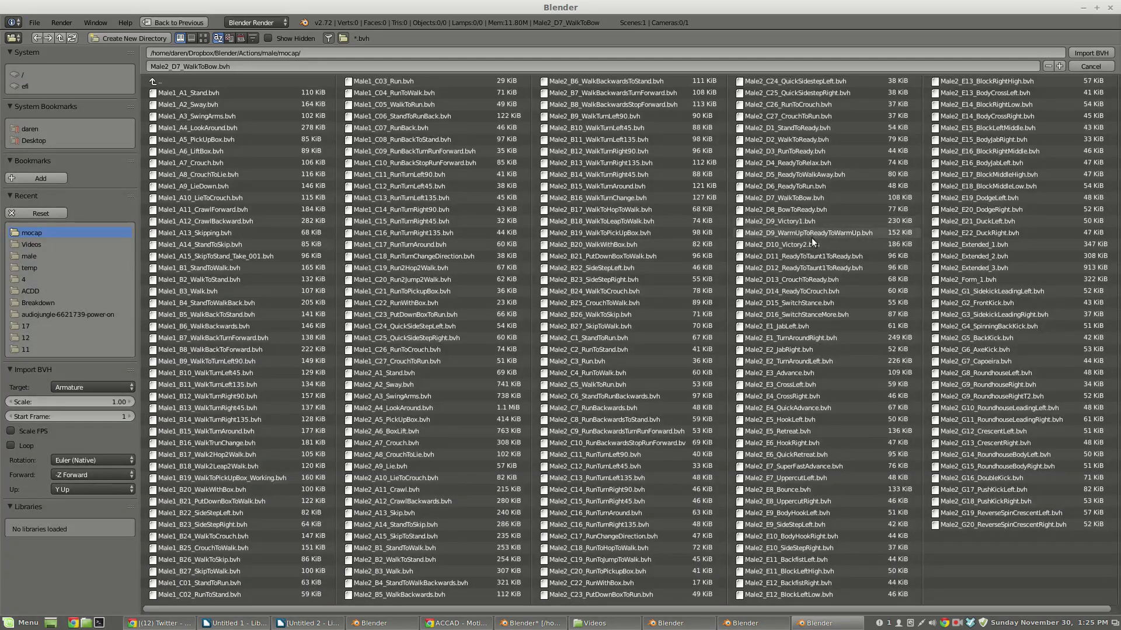
pyautogui.doubleClick(830, 204)
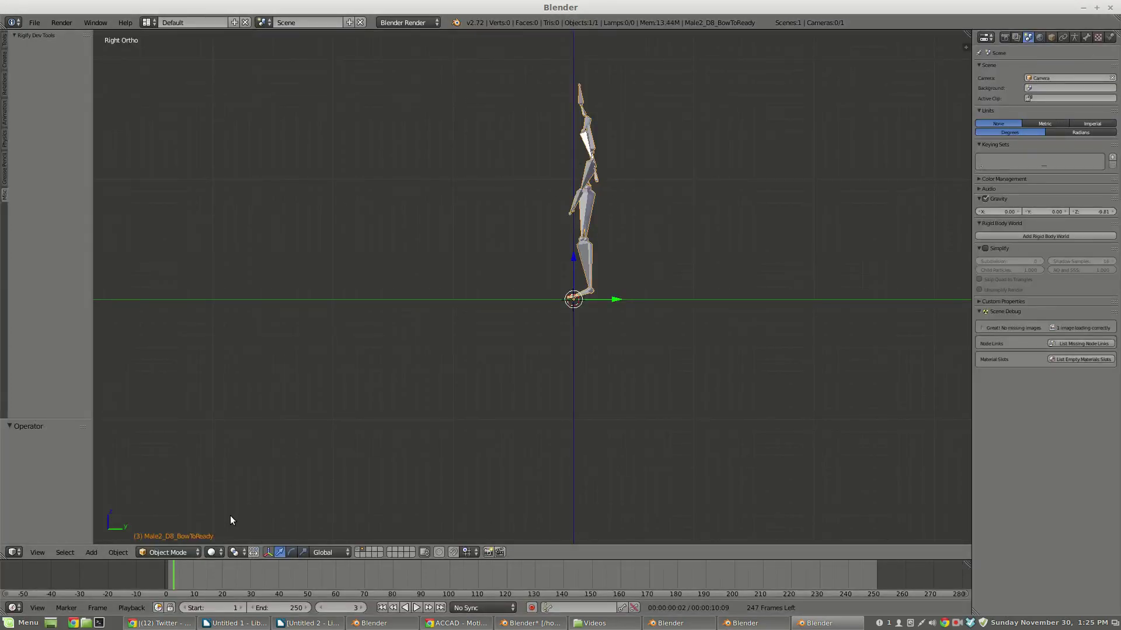
pyautogui.moveTo(177, 565); pyautogui.dragTo(512, 579)
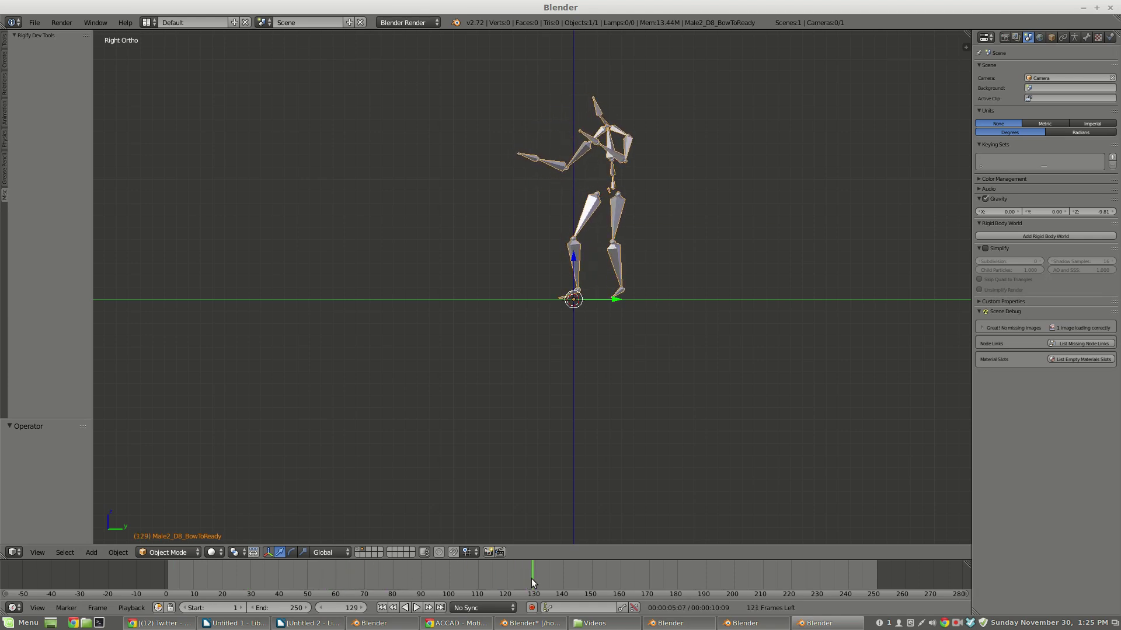
# - Return to the first layer, select the walk-to-bow armature and scrub its motion to frame 115
pyautogui.click(359, 551)
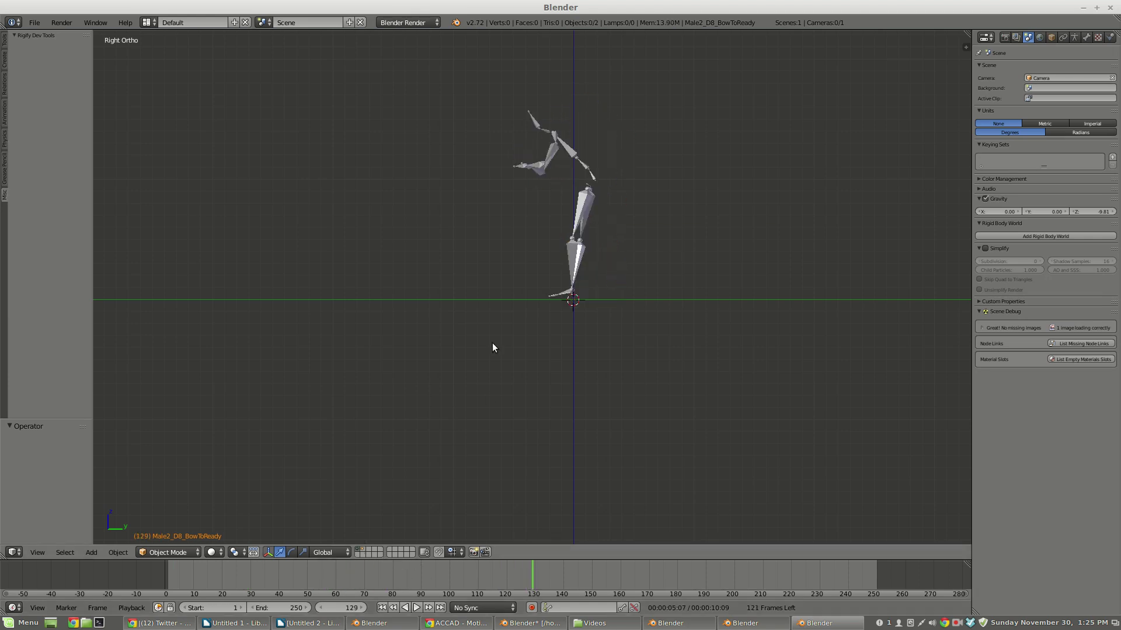
pyautogui.rightClick(586, 207)
pyautogui.moveTo(181, 567); pyautogui.dragTo(484, 572)
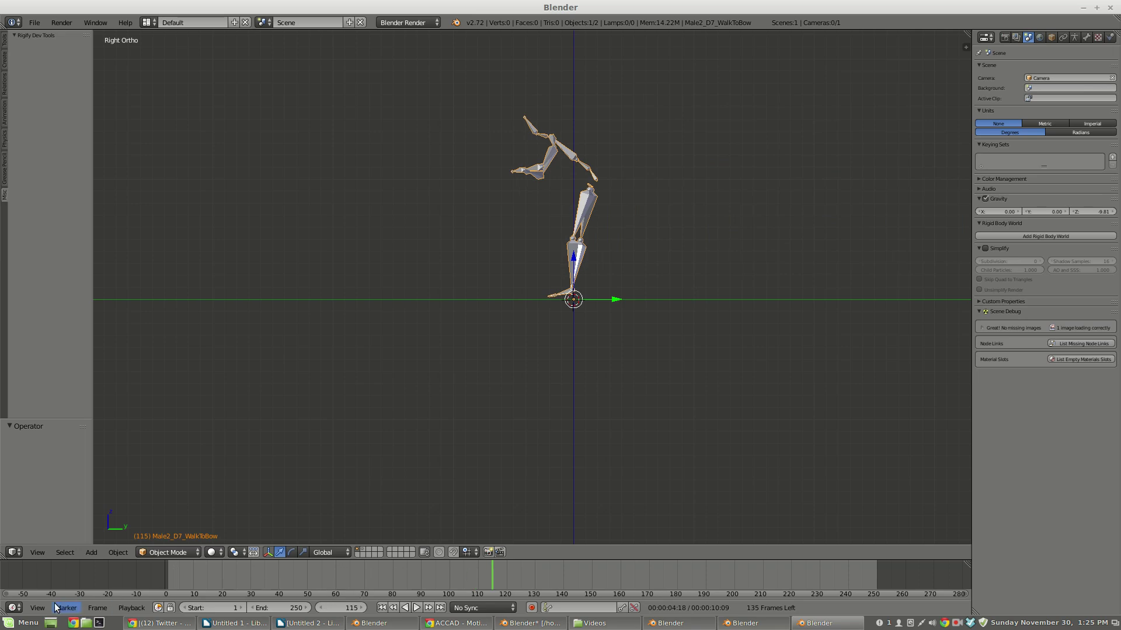
# - Change the timeline area to a Dope Sheet in Action Editor mode
pyautogui.click(14, 608)
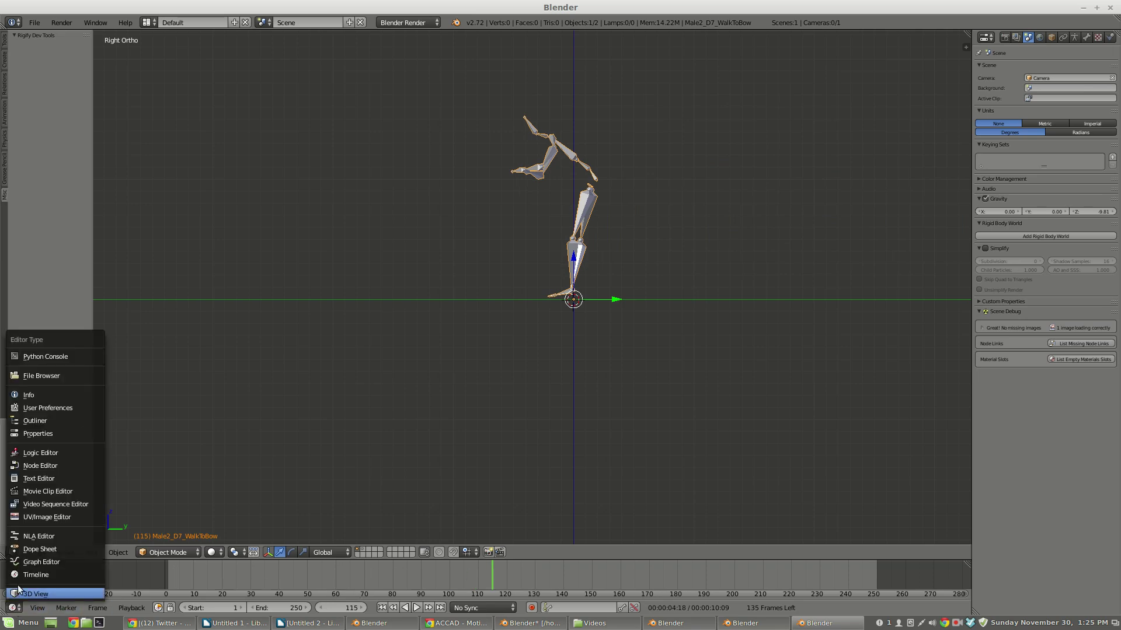
pyautogui.click(35, 538)
pyautogui.click(208, 608)
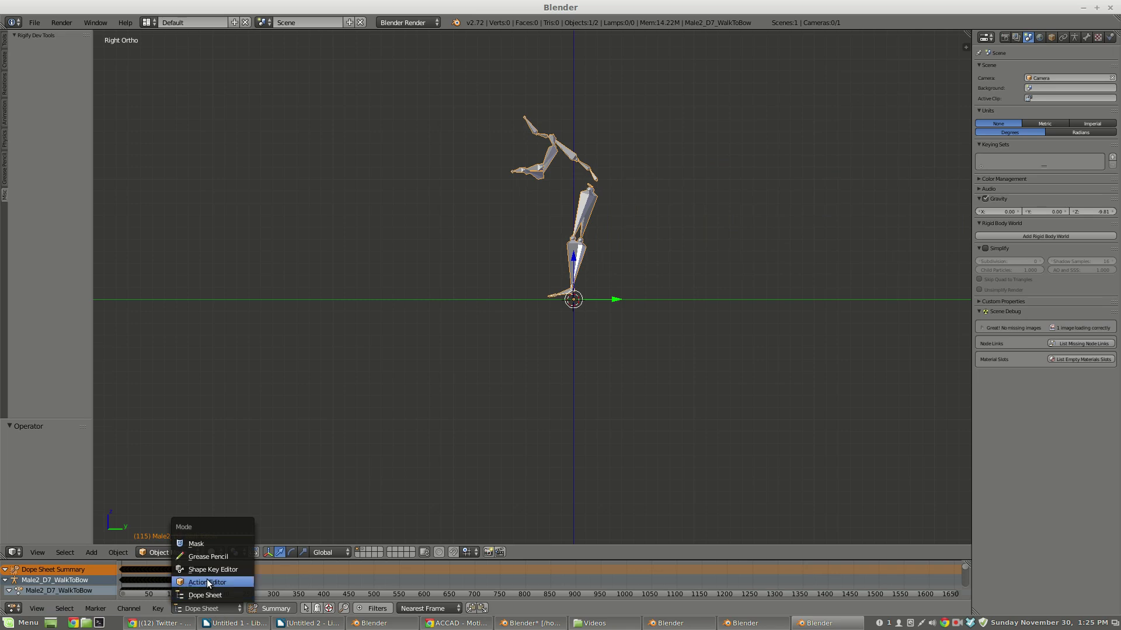
pyautogui.click(215, 581)
# - Assign the Male2_D8_BowToReady action to the walk-to-bow armature and scrub through its motion
pyautogui.click(359, 606)
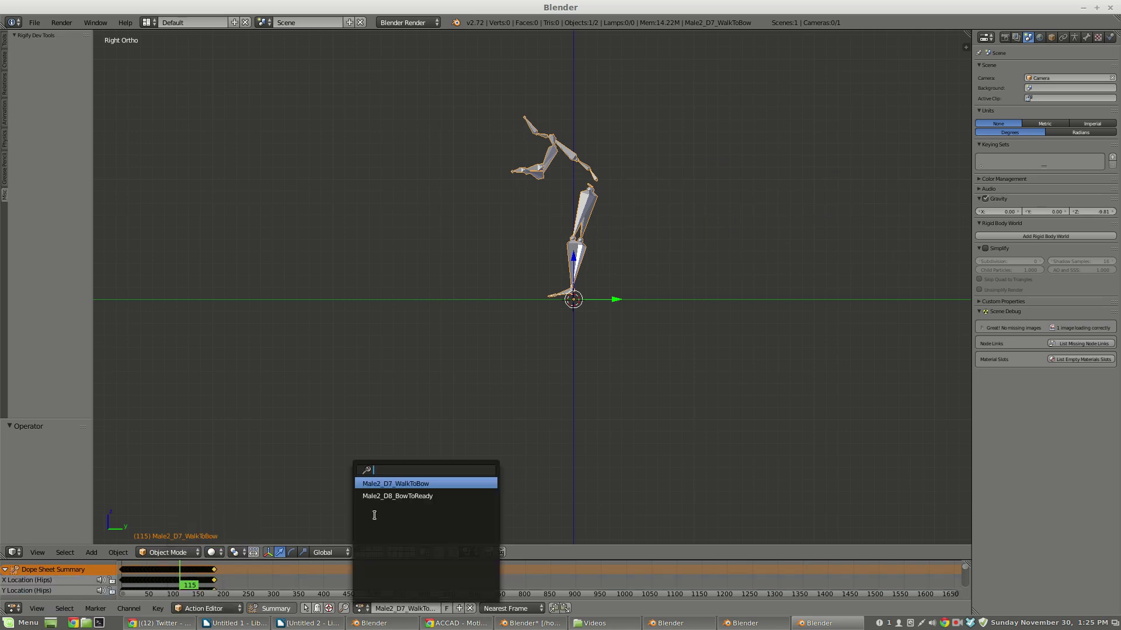
pyautogui.click(377, 498)
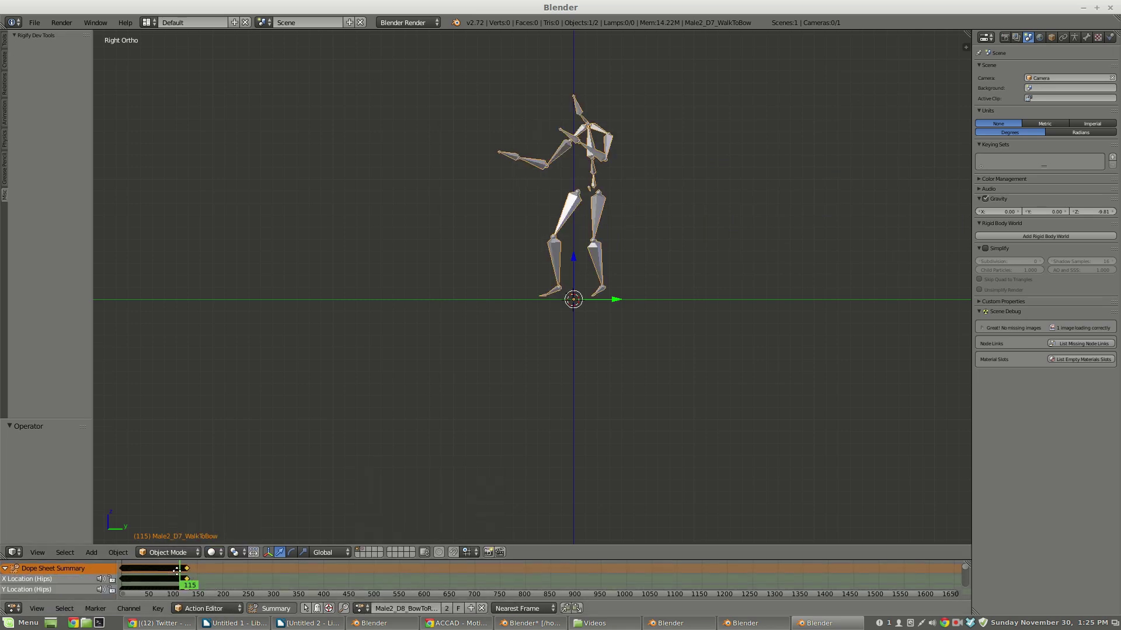
pyautogui.moveTo(158, 572); pyautogui.dragTo(240, 579, button='middle')
pyautogui.click(223, 579)
pyautogui.moveTo(223, 579)
pyautogui.mouseDown()
pyautogui.moveTo(274, 578)
pyautogui.moveTo(211, 575)
pyautogui.mouseUp()
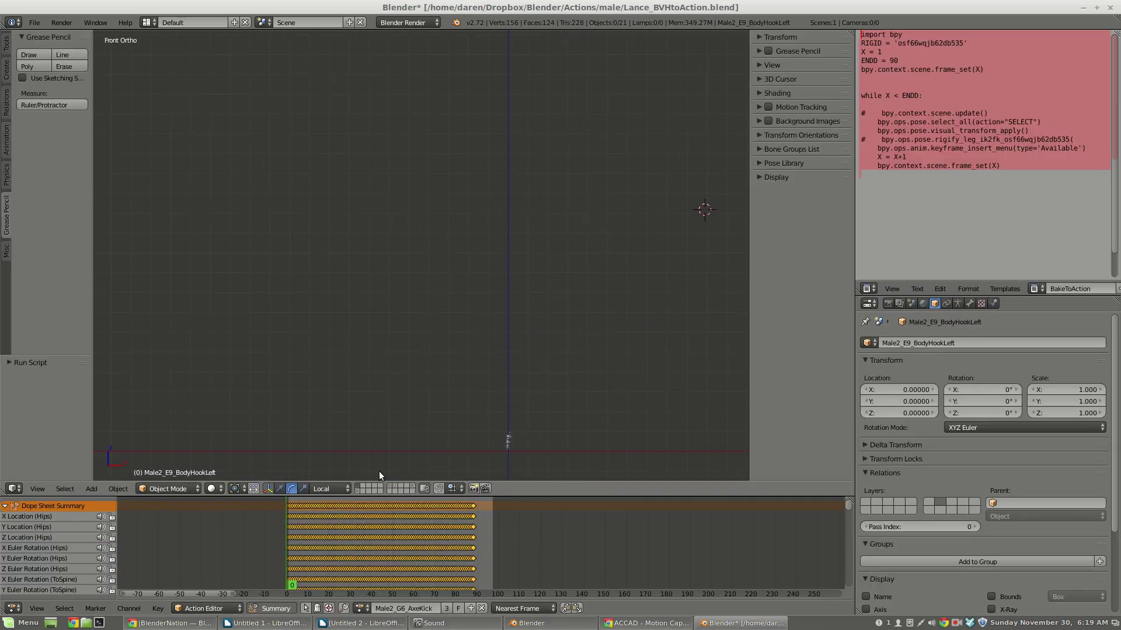
# - Switch to the Lance_BVHtoAction.blend scene, select the cube parented to the rig's Head bone and briefly play the animation
pyautogui.scroll(5, 506, 454)
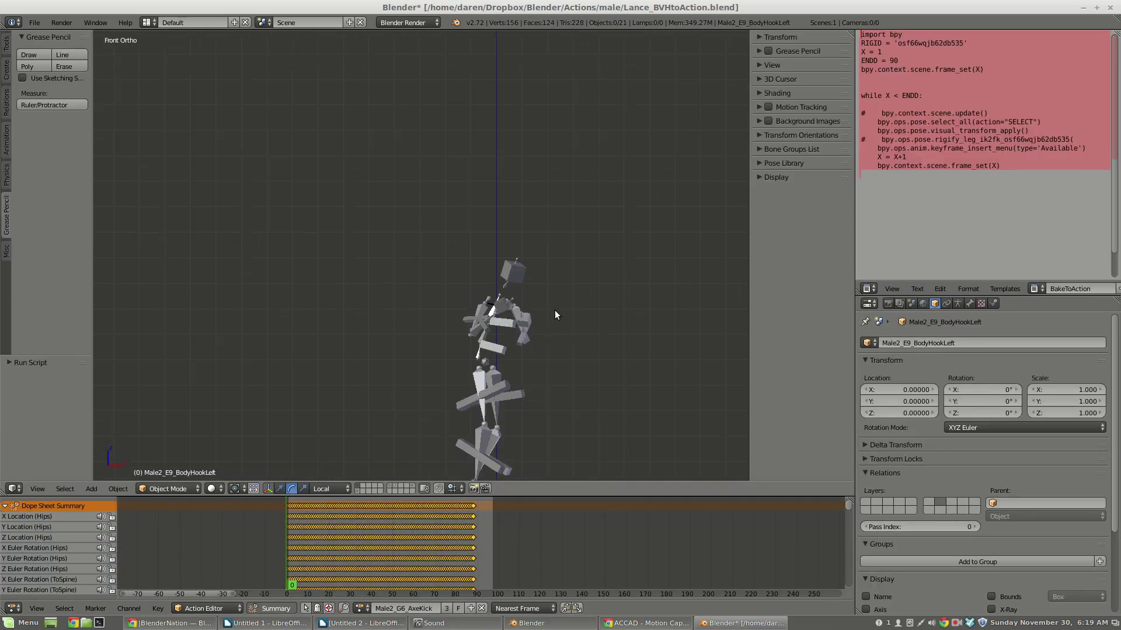
pyautogui.scroll(3, 555, 310)
pyautogui.scroll(1, 461, 191)
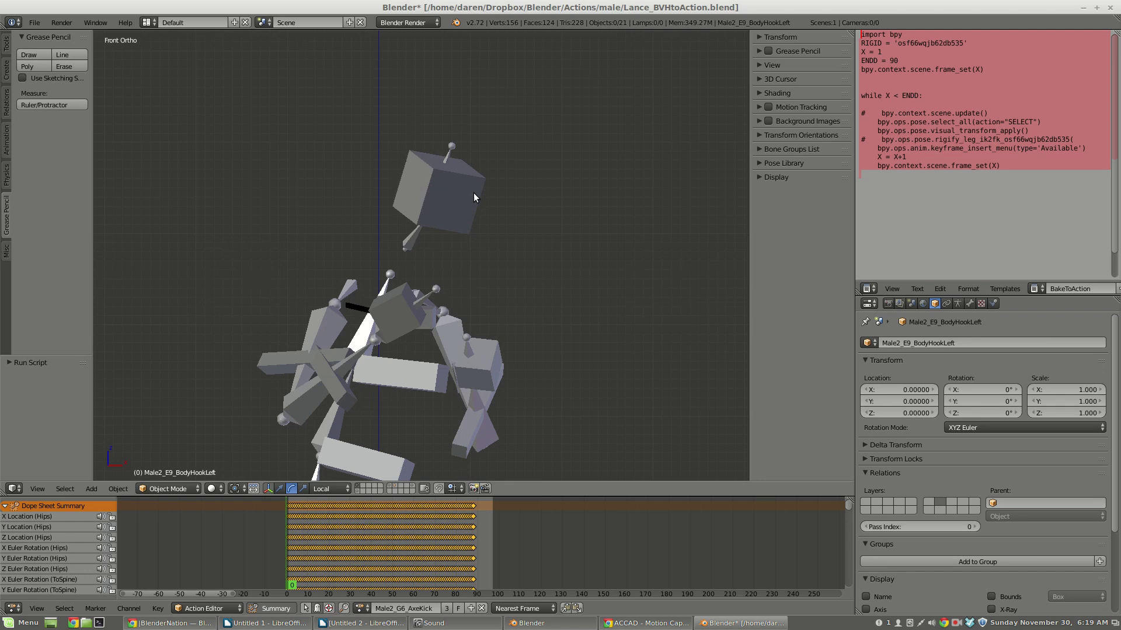
pyautogui.rightClick(474, 192)
pyautogui.scroll(3, 474, 192)
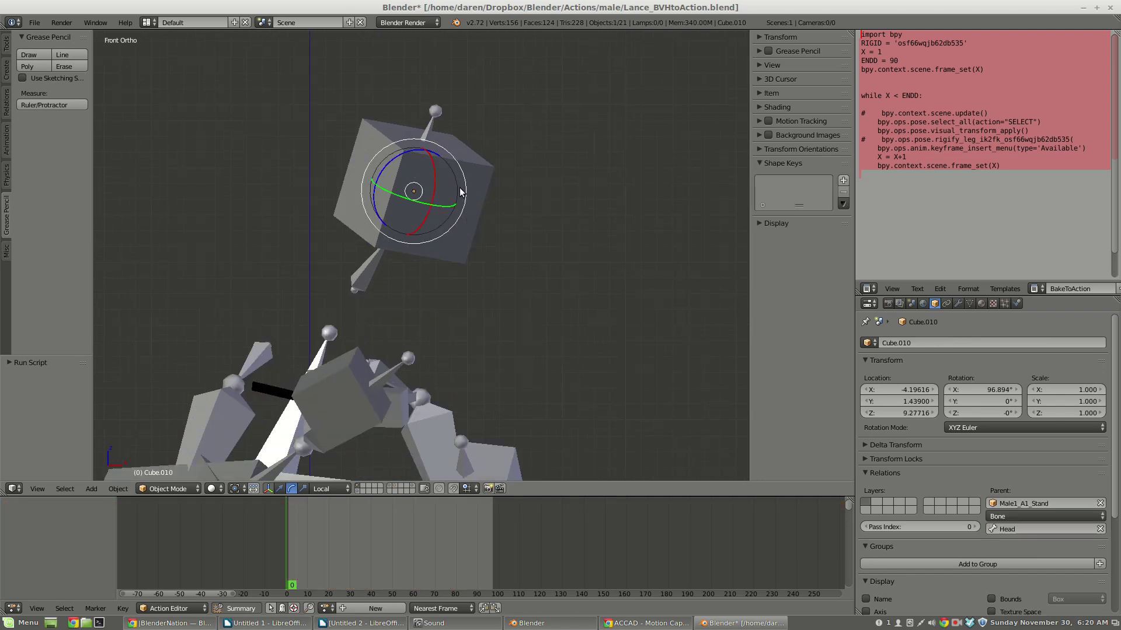
pyautogui.hotkey('alt', 'a')
pyautogui.press('Escape')
# - Examine the cubes and other shapes attached to the rig's shoulders, torso and hips from several angles
pyautogui.moveTo(436, 106); pyautogui.dragTo(493, 236, button='middle')
pyautogui.scroll(3, 493, 236)
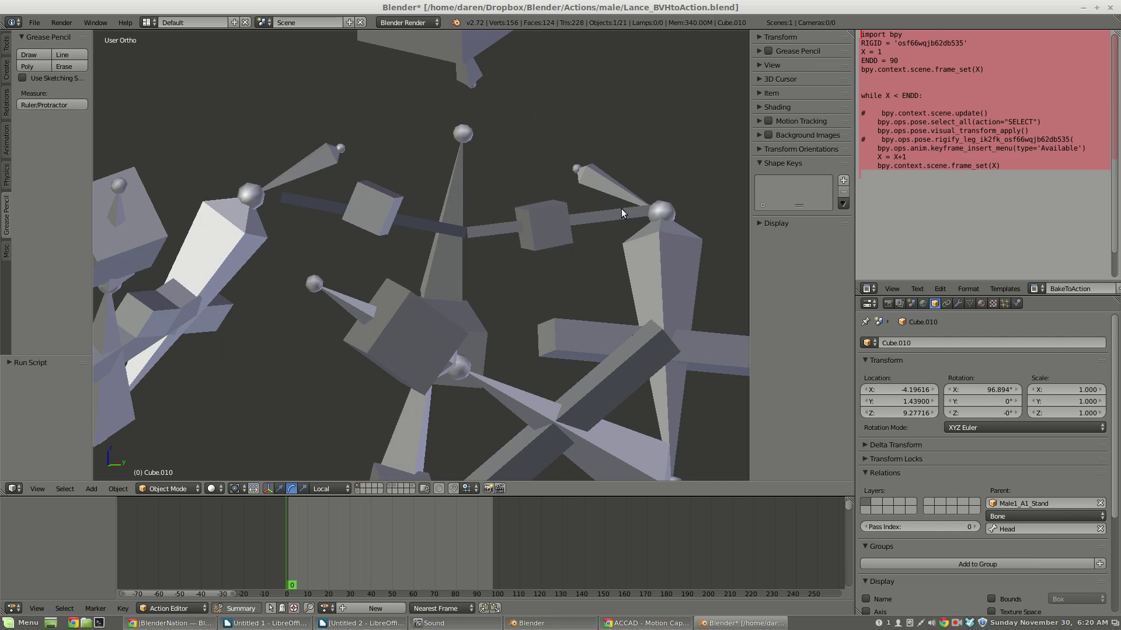
pyautogui.moveTo(450, 230); pyautogui.dragTo(425, 163, button='middle')
pyautogui.scroll(2, 487, 217)
pyautogui.scroll(-3, 497, 191)
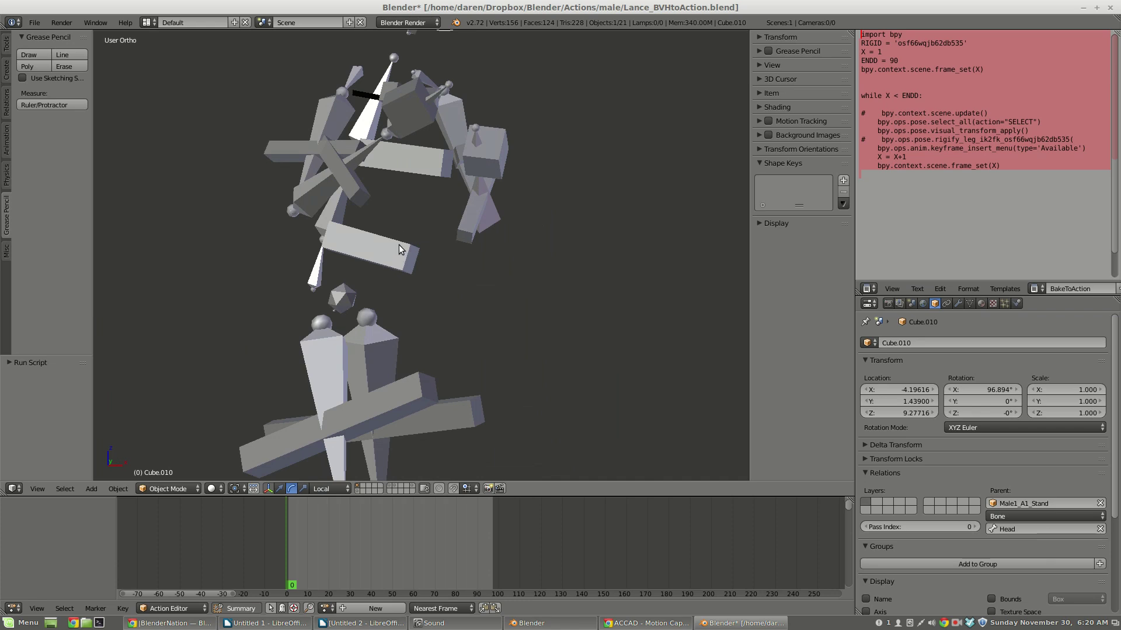
pyautogui.scroll(-2, 398, 244)
pyautogui.scroll(5, 353, 289)
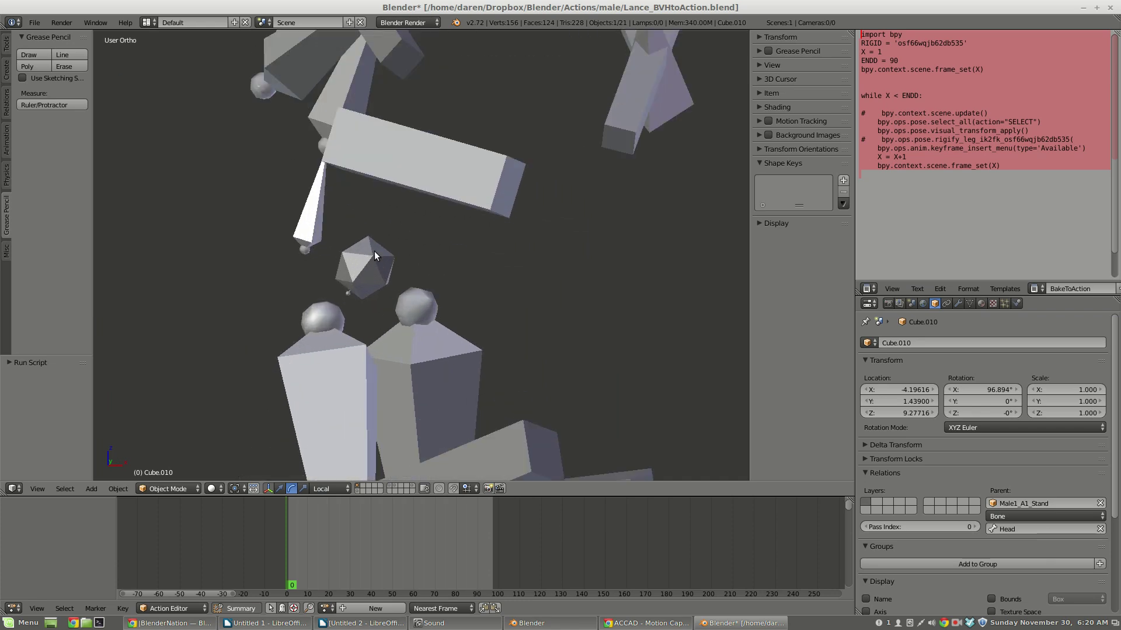
# - Show the layer with the character mesh together with the motion capture armature and its cubes
pyautogui.scroll(-4, 374, 251)
pyautogui.moveTo(459, 292); pyautogui.dragTo(512, 258, button='middle')
pyautogui.scroll(-2, 514, 211)
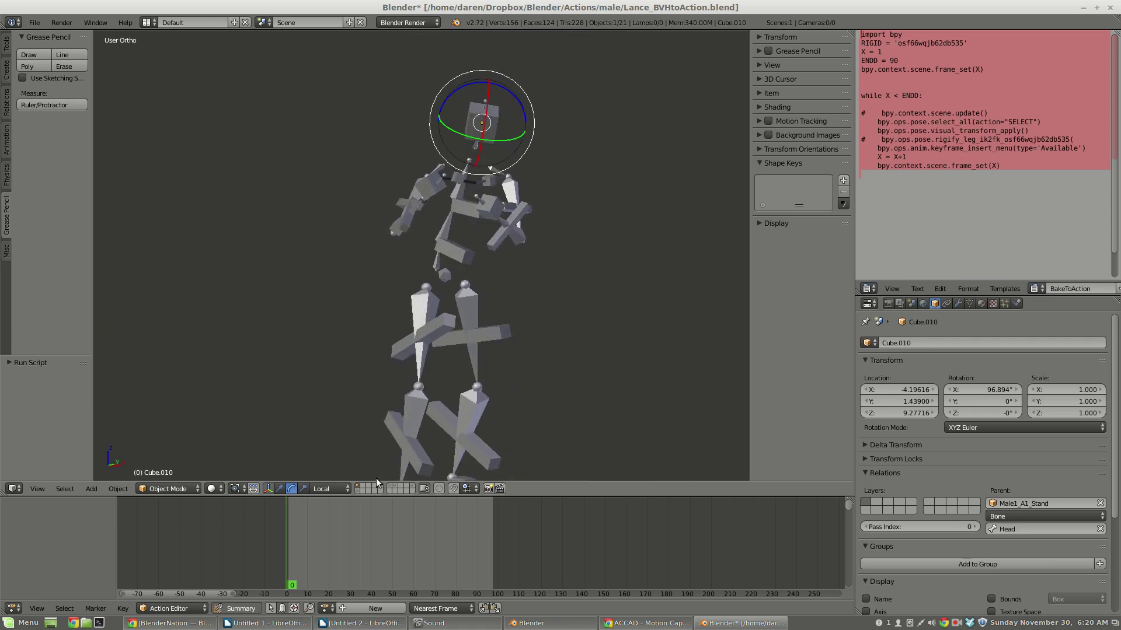
pyautogui.keyDown('shift'); pyautogui.click(358, 492); pyautogui.keyUp('shift')
pyautogui.scroll(4, 547, 215)
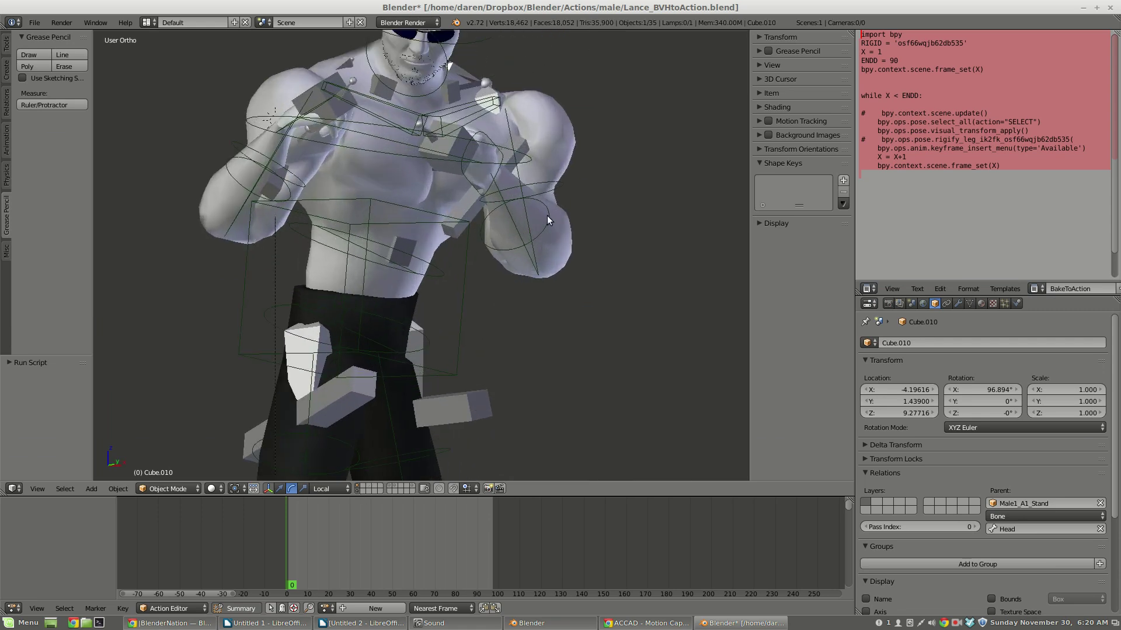
# - Select the character rig's upper_arm.fk.L bone in Pose Mode and check its Copy Rotation constraint
pyautogui.click(553, 188)
pyautogui.hotkey('ctrl', 'Tab')
pyautogui.moveTo(560, 193); pyautogui.dragTo(473, 187, button='middle')
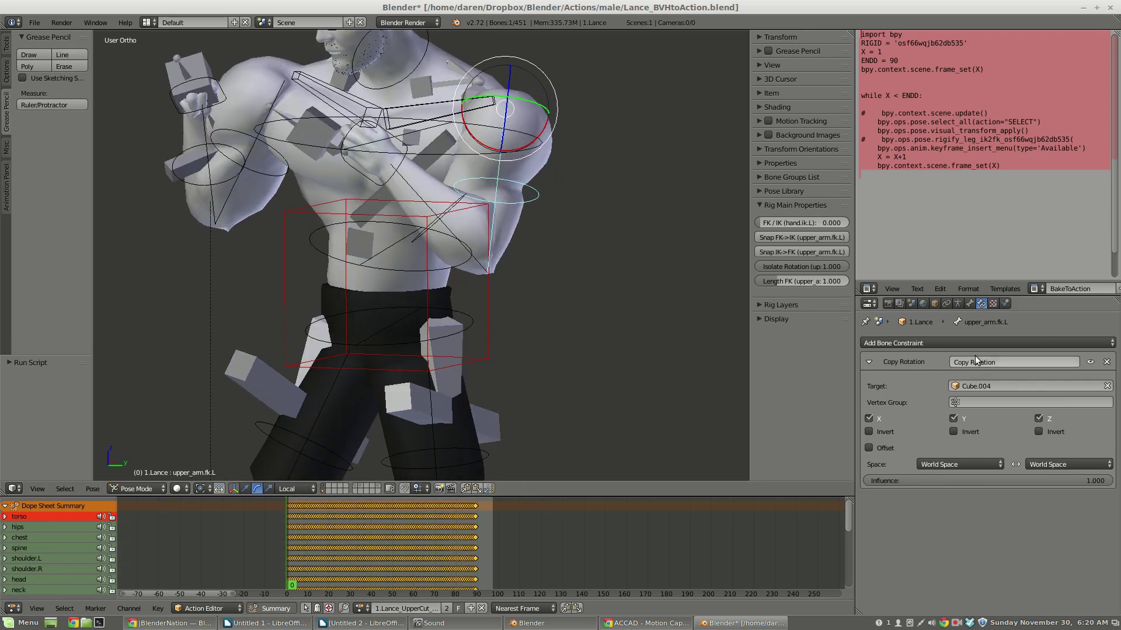
pyautogui.moveTo(557, 171); pyautogui.dragTo(583, 157, button='middle')
pyautogui.scroll(5, 467, 169)
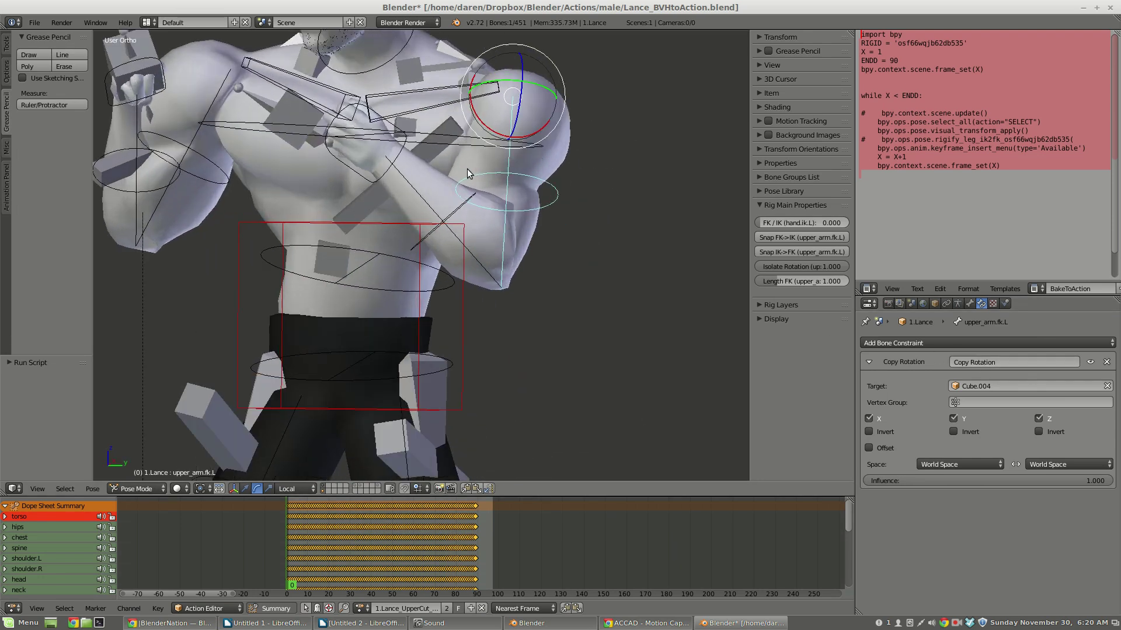
# - Switch to wireframe shading and select Cube.004, the cube parented to the LeftArm bone
pyautogui.press('z')
pyautogui.scroll(4, 492, 159)
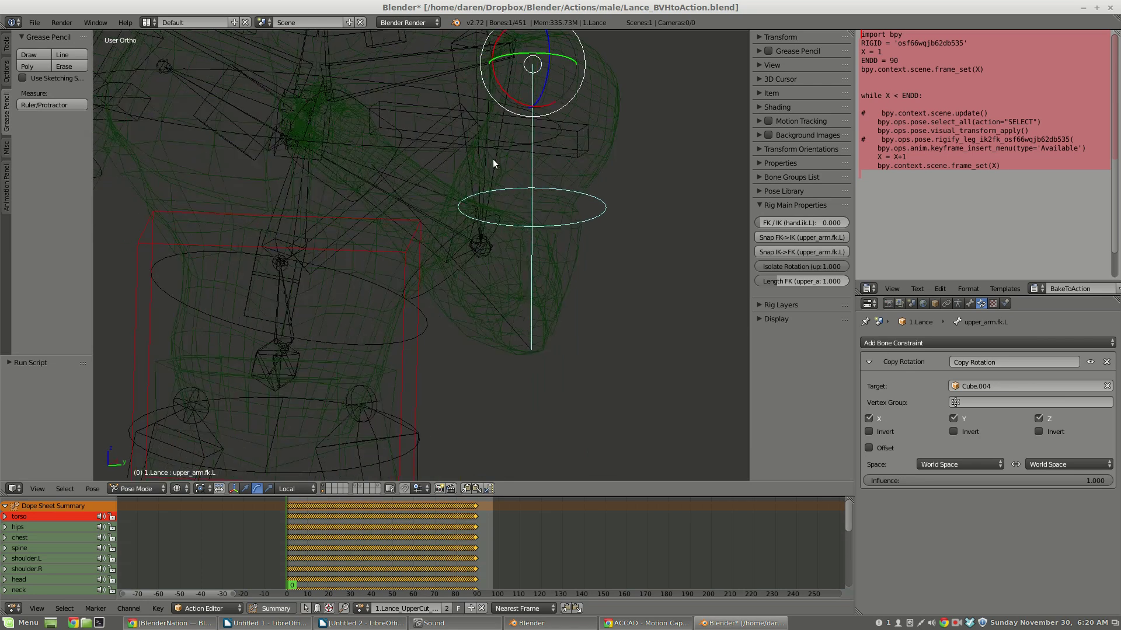
pyautogui.rightClick(586, 140)
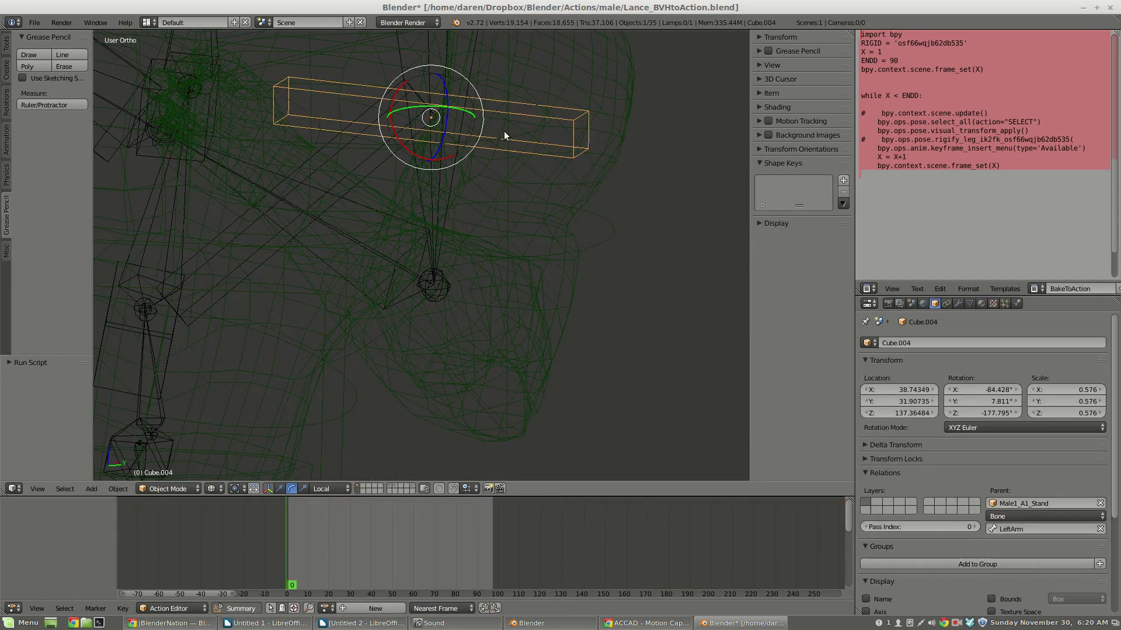
pyautogui.moveTo(461, 116); pyautogui.dragTo(328, 177, button='middle')
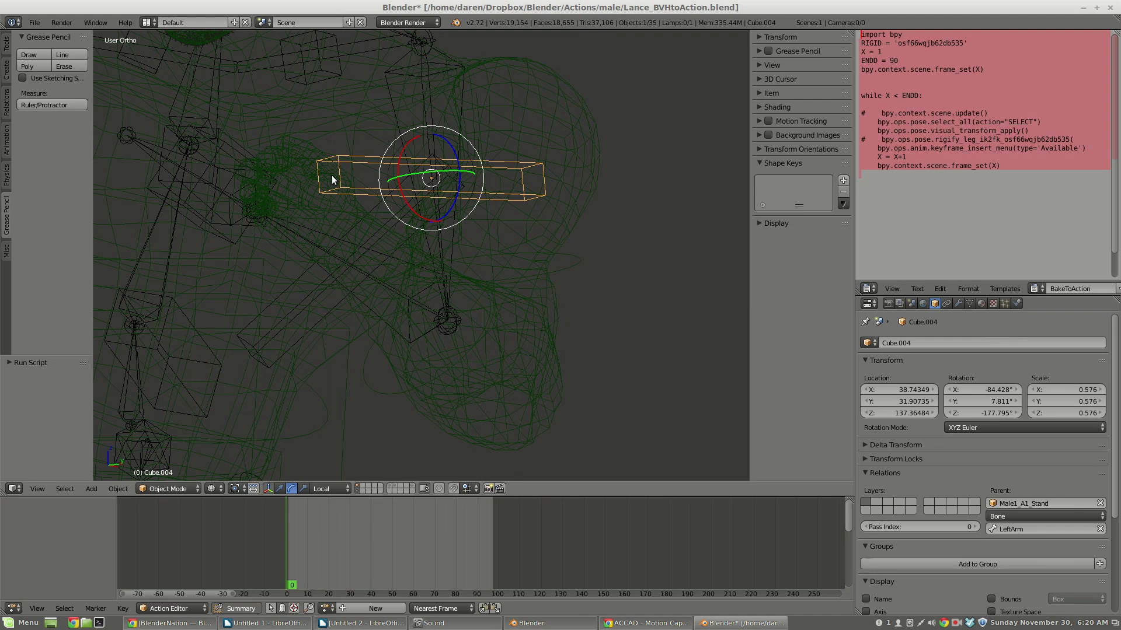
# - Try a free trackball rotation of Cube.004 to test how it drives the character's arm
pyautogui.press('r')
pyautogui.press('r')
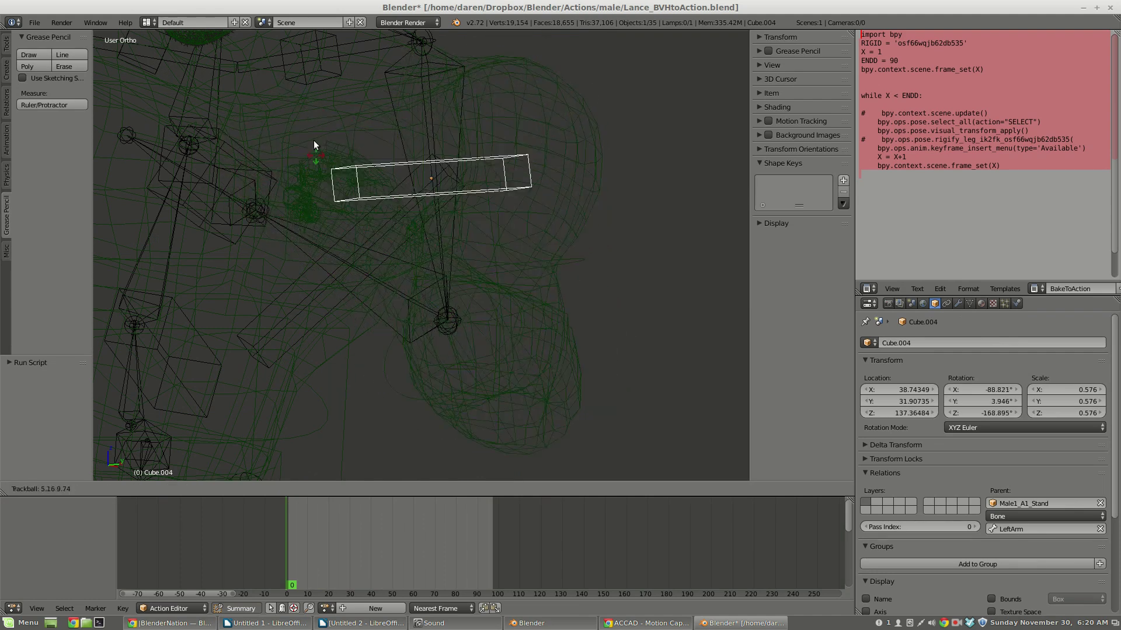
pyautogui.click(350, 146)
pyautogui.moveTo(410, 164); pyautogui.dragTo(519, 214, button='middle')
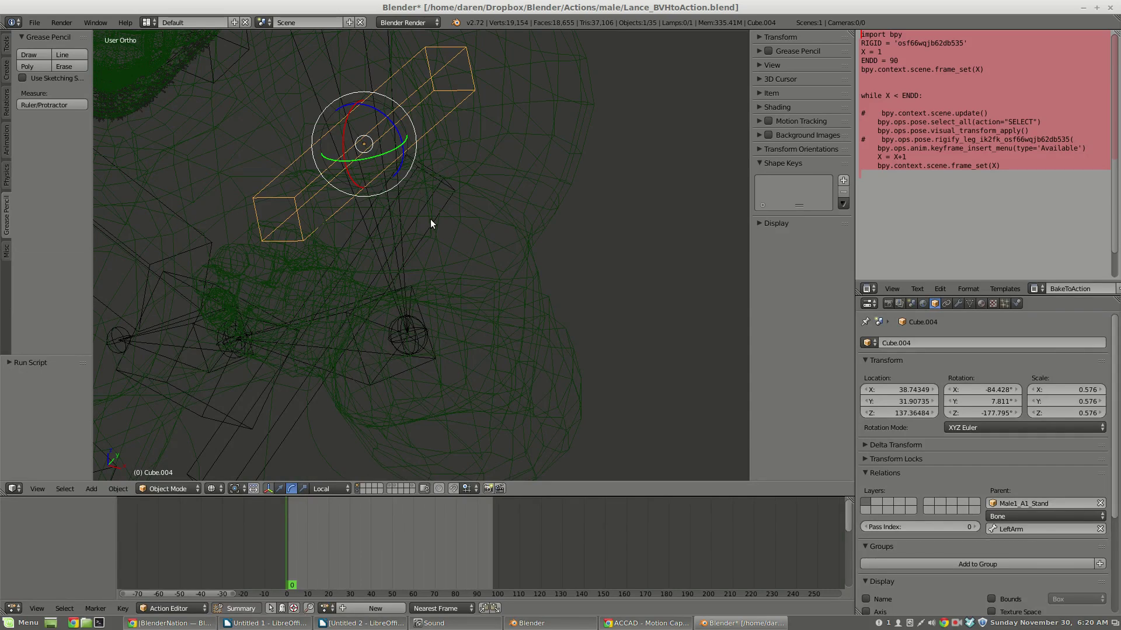
# - Reselect the upper_arm.fk.L bone and check the target of its Copy Rotation constraint
pyautogui.click(470, 252)
pyautogui.scroll(-3, 532, 244)
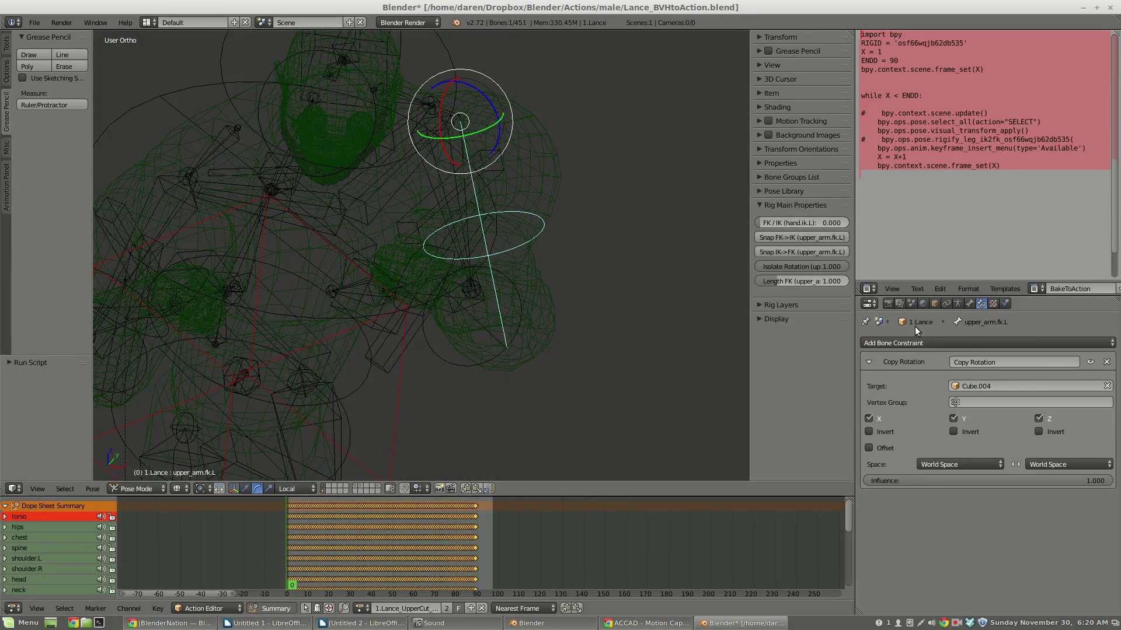
pyautogui.scroll(6, 432, 222)
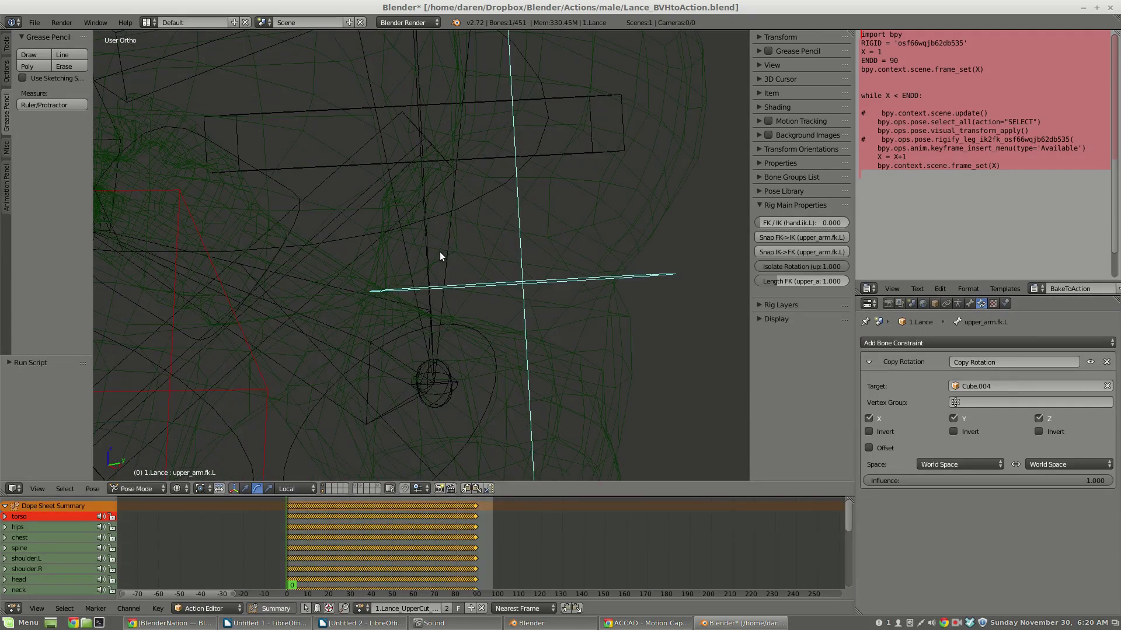
# - Select the Male1_A1_Stand motion capture armature in Object Mode and examine its arm bones
pyautogui.hotkey('ctrl', 'Tab')
pyautogui.click(448, 255)
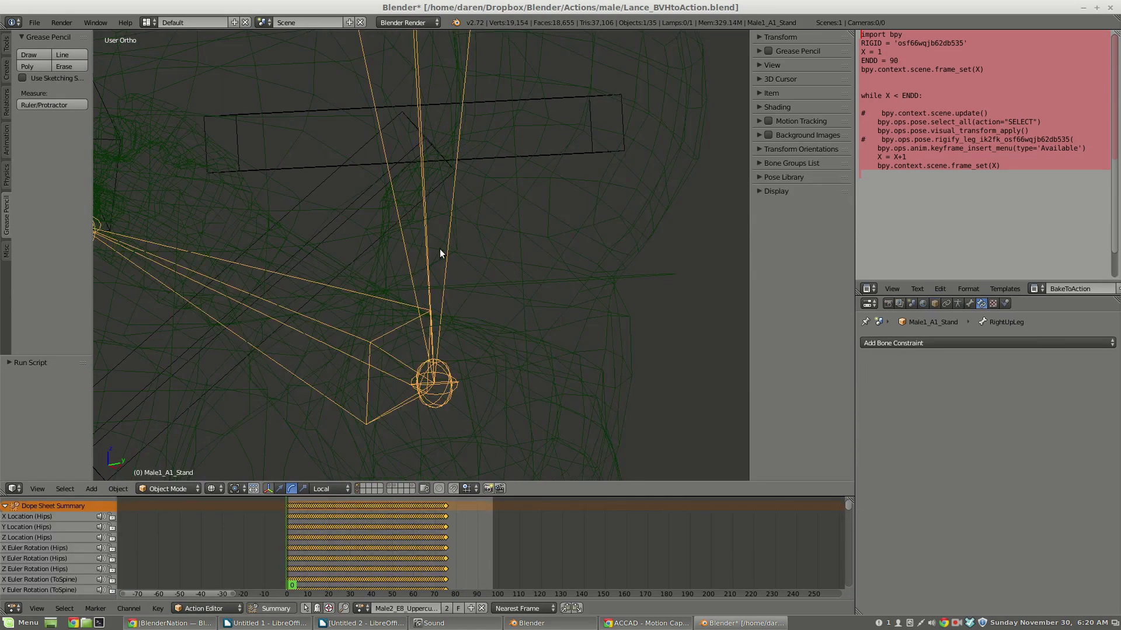
pyautogui.scroll(-6, 444, 146)
pyautogui.scroll(4, 409, 152)
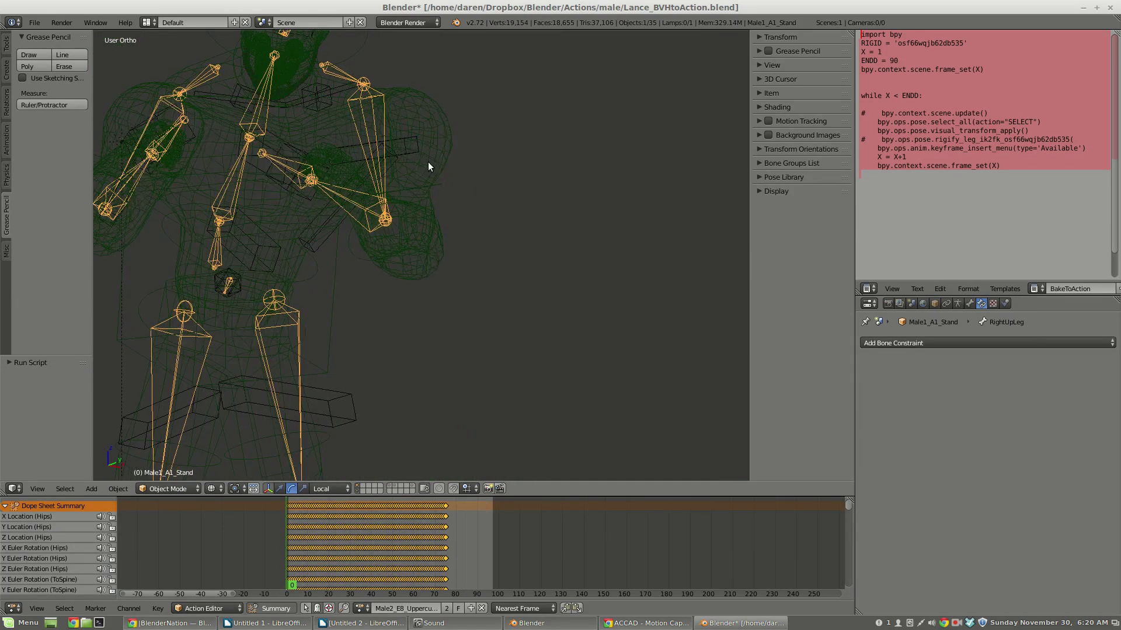
pyautogui.scroll(2, 383, 131)
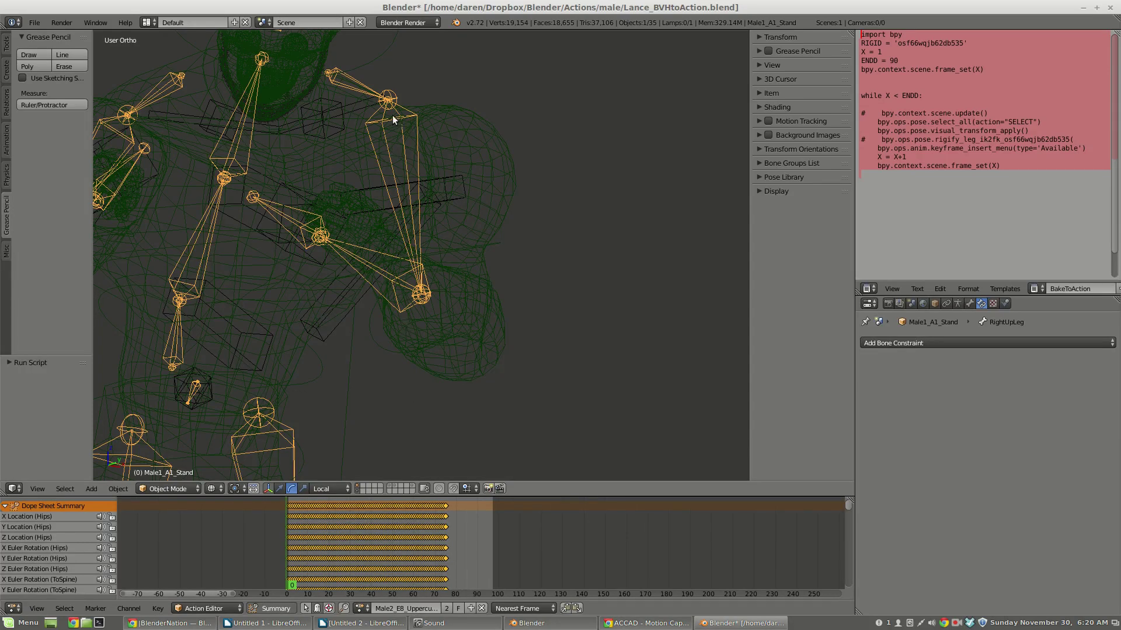
# - Compare the upper_arm.fk.L control with the motion capture armature's left arm by selecting each in turn
pyautogui.rightClick(506, 246)
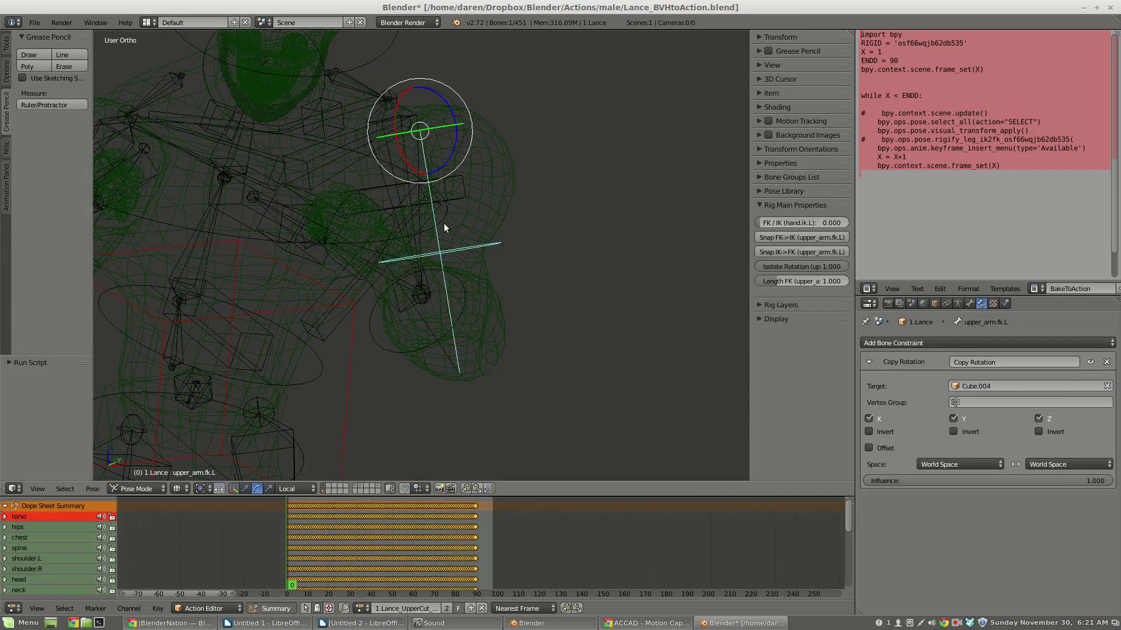
pyautogui.rightClick(412, 234)
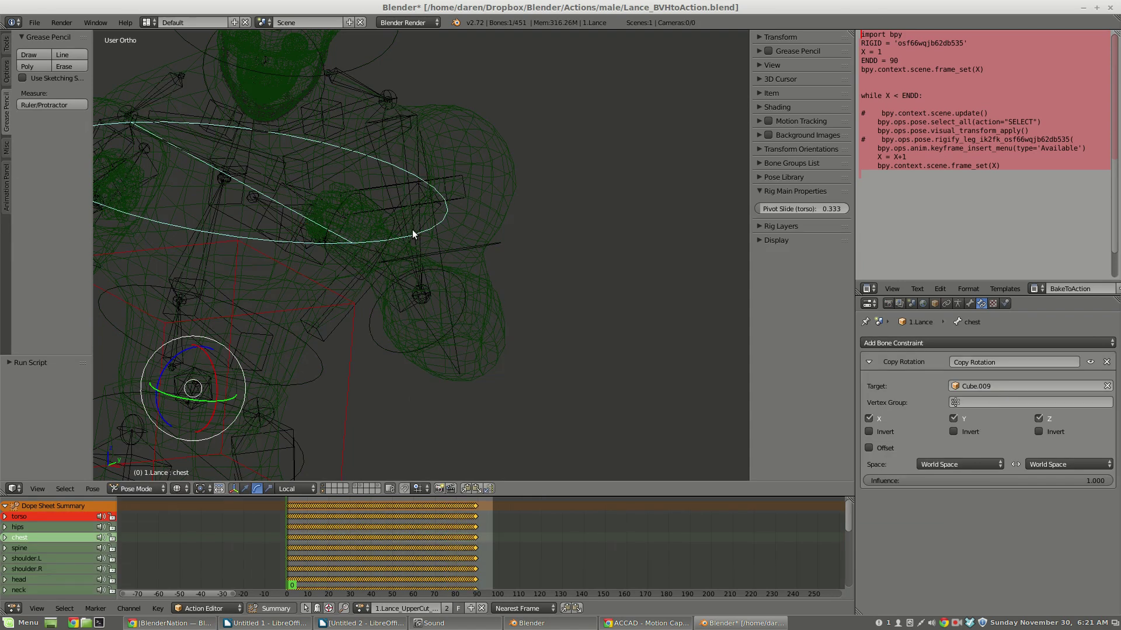
pyautogui.hotkey('ctrl', 'Tab')
pyautogui.rightClick(410, 222)
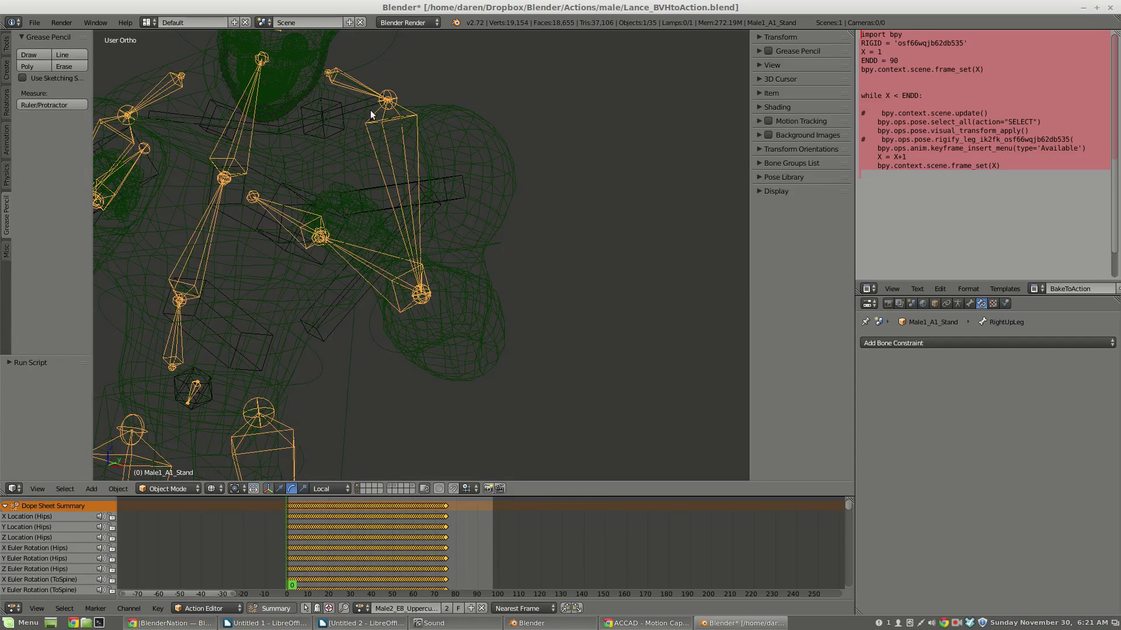
pyautogui.rightClick(505, 239)
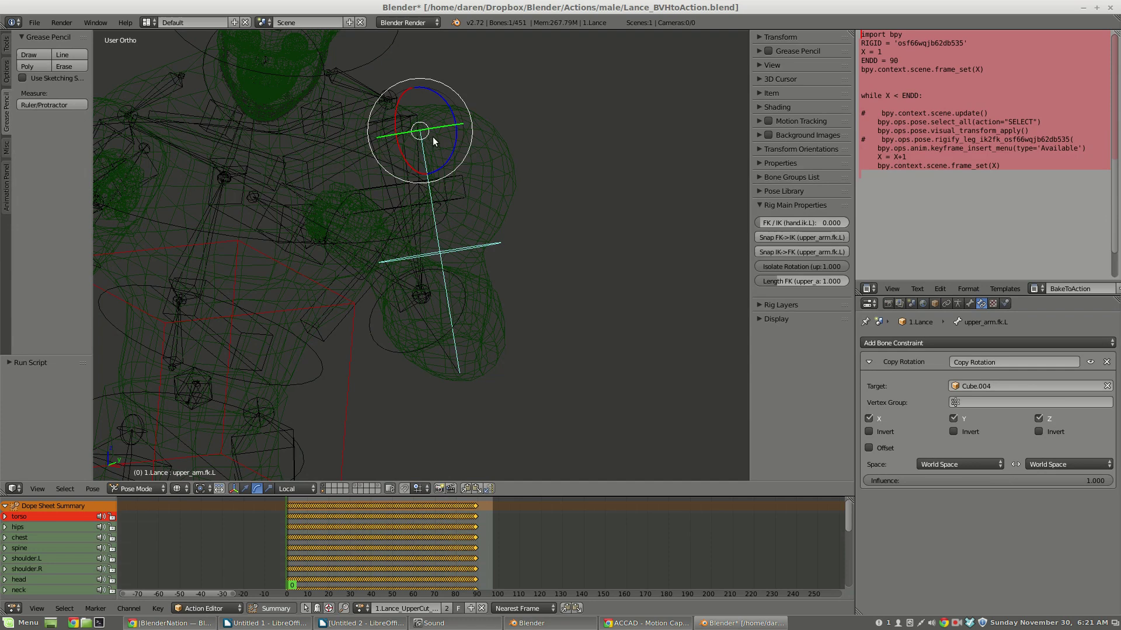
pyautogui.scroll(4, 442, 257)
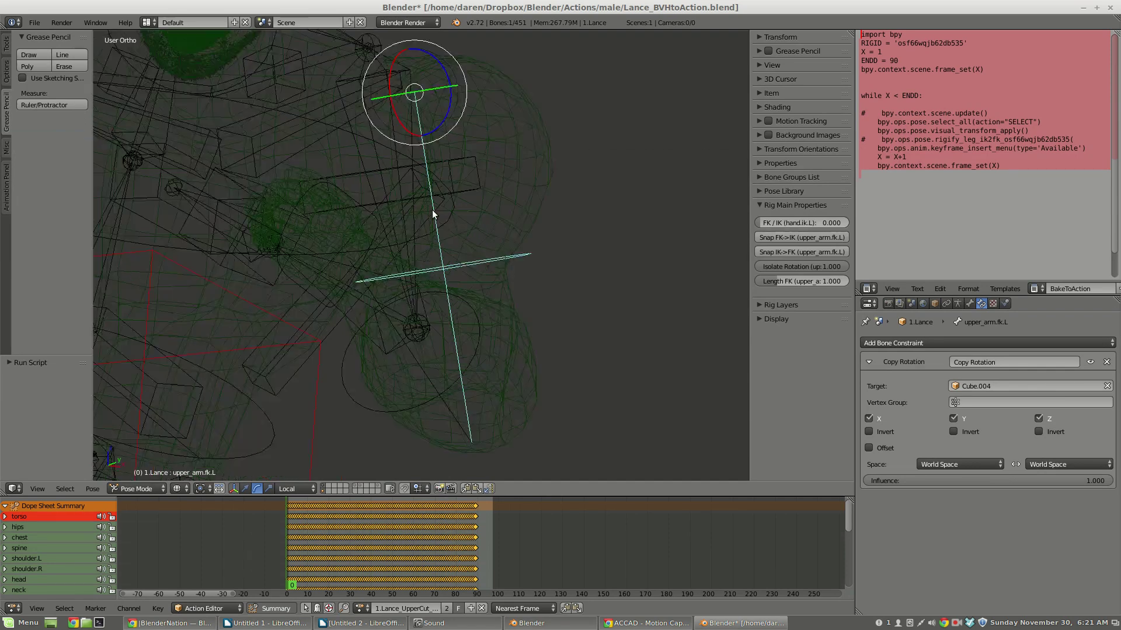
# - Select Cube.004 and try rotating it again, first in the view plane and then freely, to test the upper arm's response
pyautogui.rightClick(467, 190)
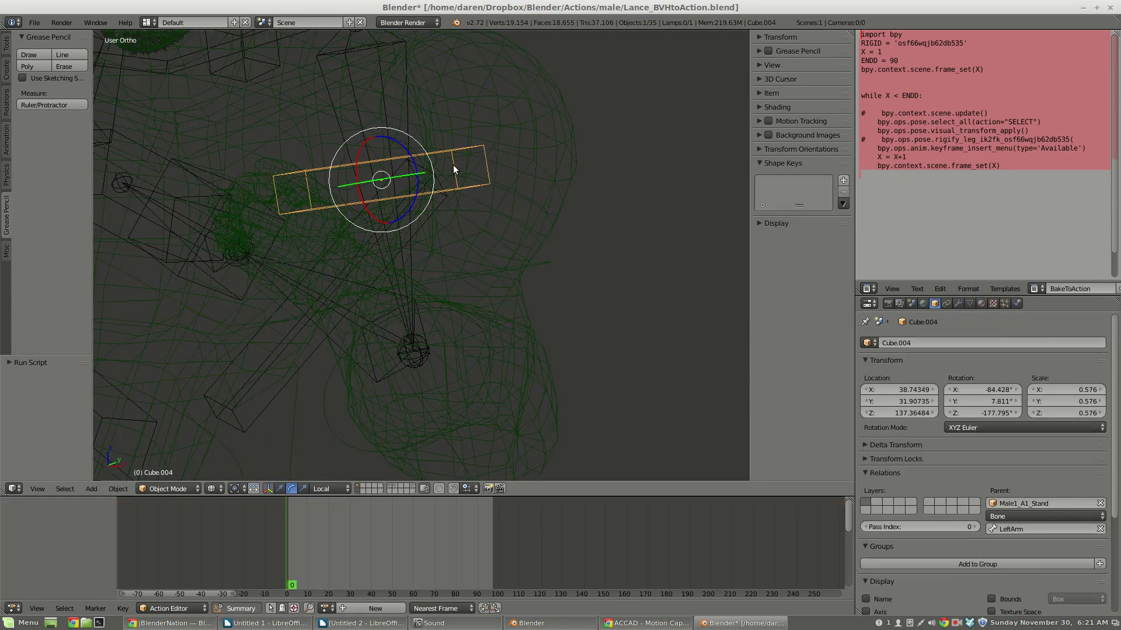
pyautogui.press('r')
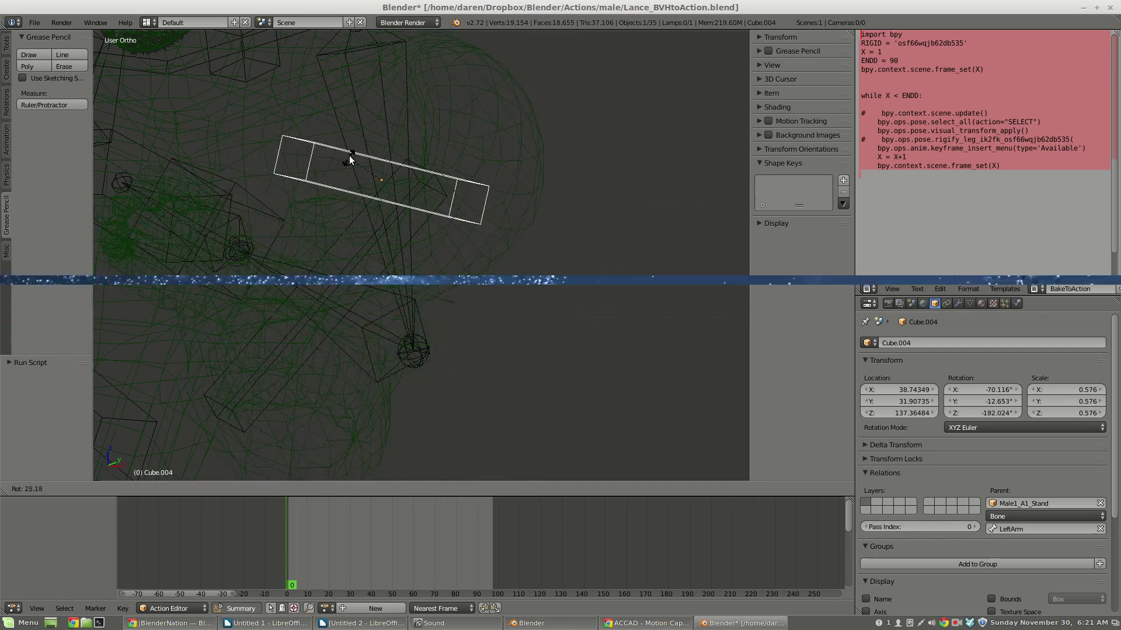
pyautogui.press('r')
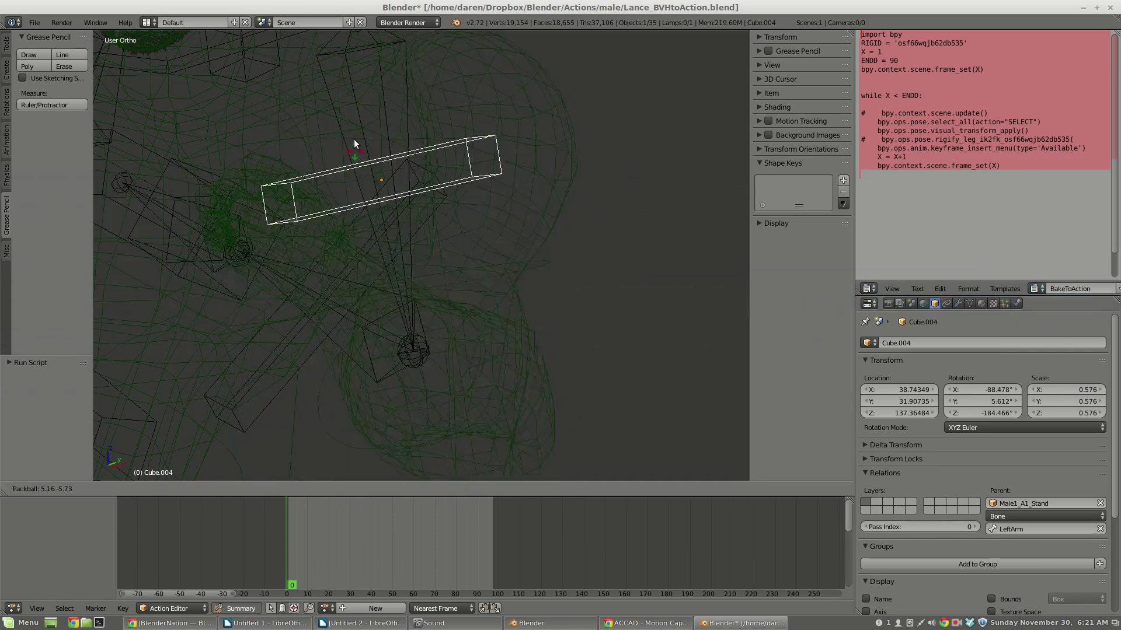
pyautogui.click(345, 168)
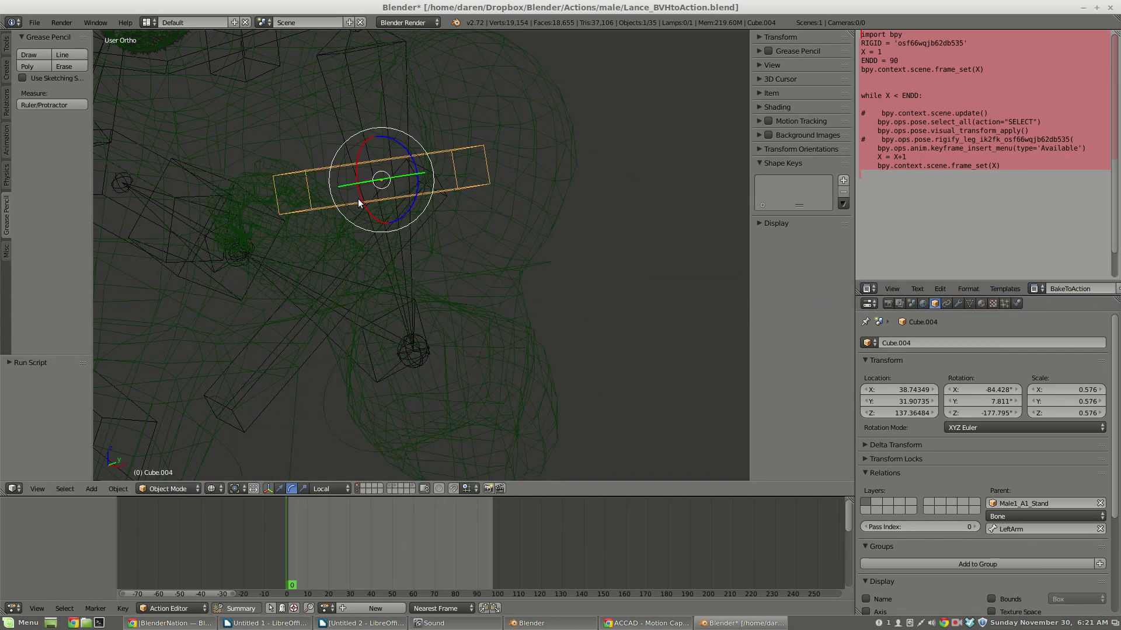
# - Scrub the start of the animation, stop at frame 1 and inspect the arm cube from several angles
pyautogui.moveTo(351, 170); pyautogui.dragTo(370, 243, button='middle')
pyautogui.moveTo(289, 514)
pyautogui.mouseDown()
pyautogui.moveTo(345, 513)
pyautogui.moveTo(305, 514)
pyautogui.mouseUp()
pyautogui.click(289, 531)
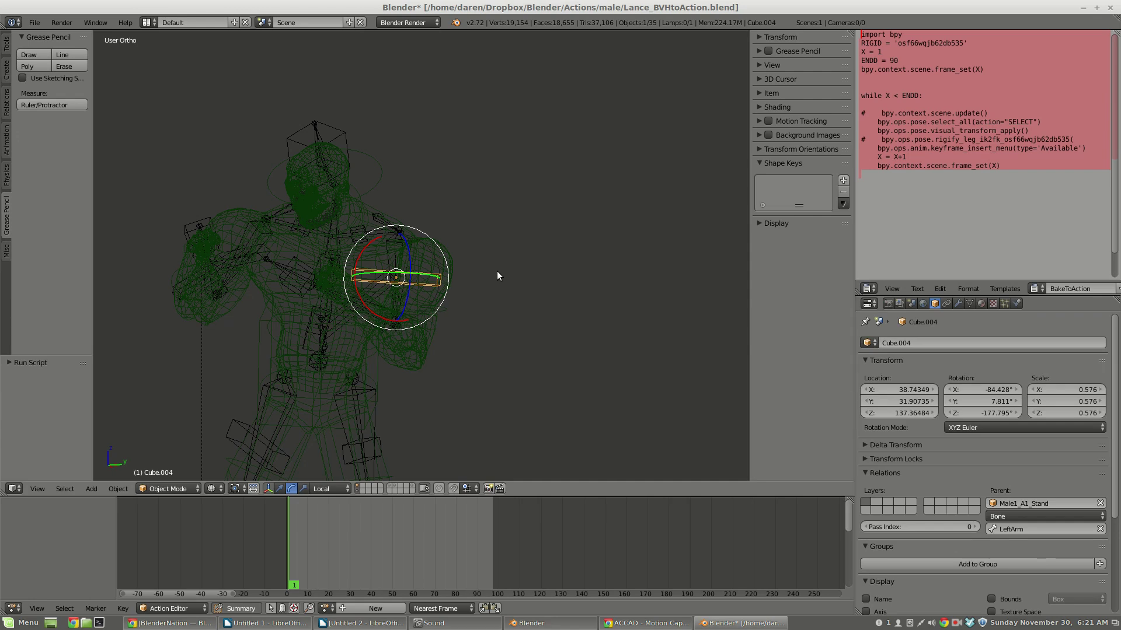
pyautogui.moveTo(461, 285); pyautogui.dragTo(372, 281, button='middle')
pyautogui.scroll(3, 372, 281)
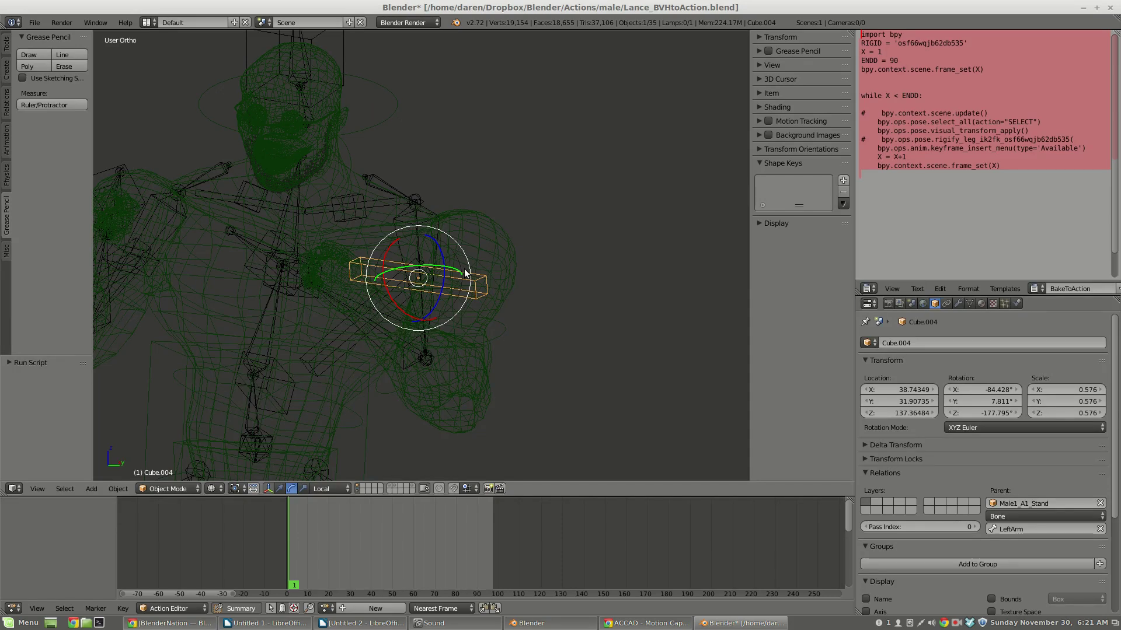
pyautogui.scroll(-3, 465, 273)
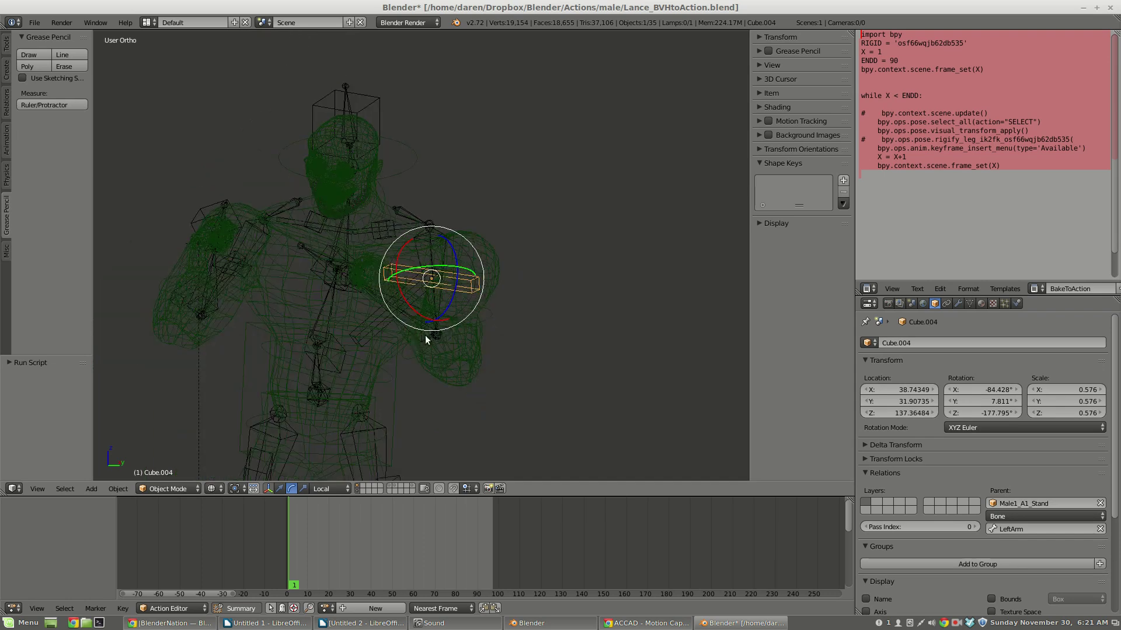
pyautogui.moveTo(465, 272); pyautogui.dragTo(485, 270, button='middle')
pyautogui.scroll(6, 484, 270)
# - Return to solid shading and select the character's upper_arm.fk.L bone
pyautogui.press('z')
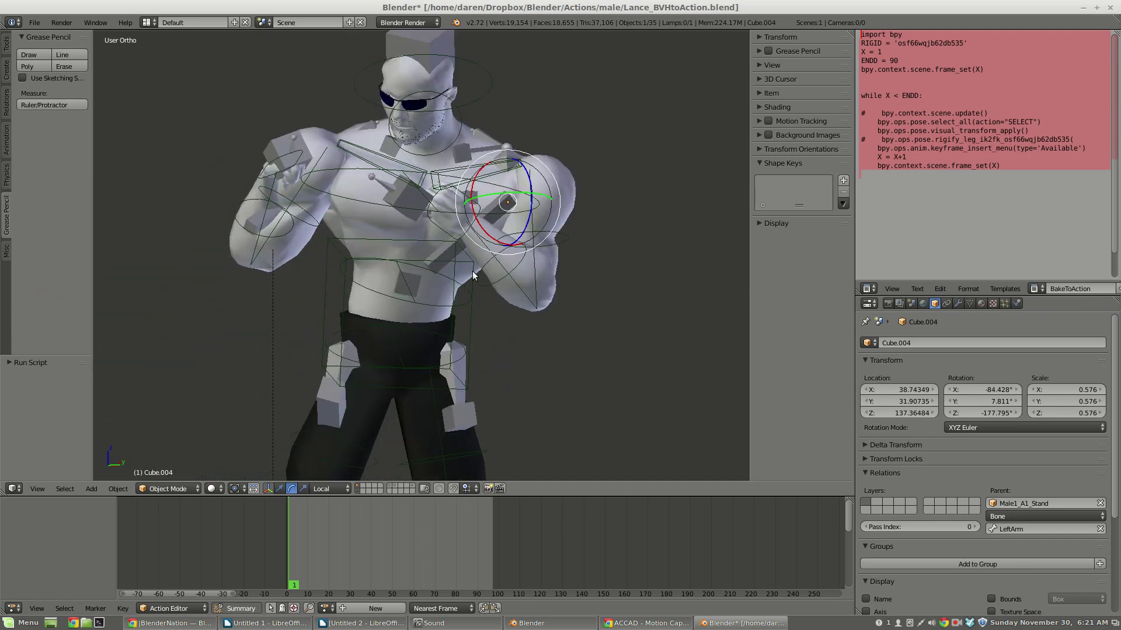
pyautogui.scroll(2, 554, 245)
pyautogui.rightClick(578, 232)
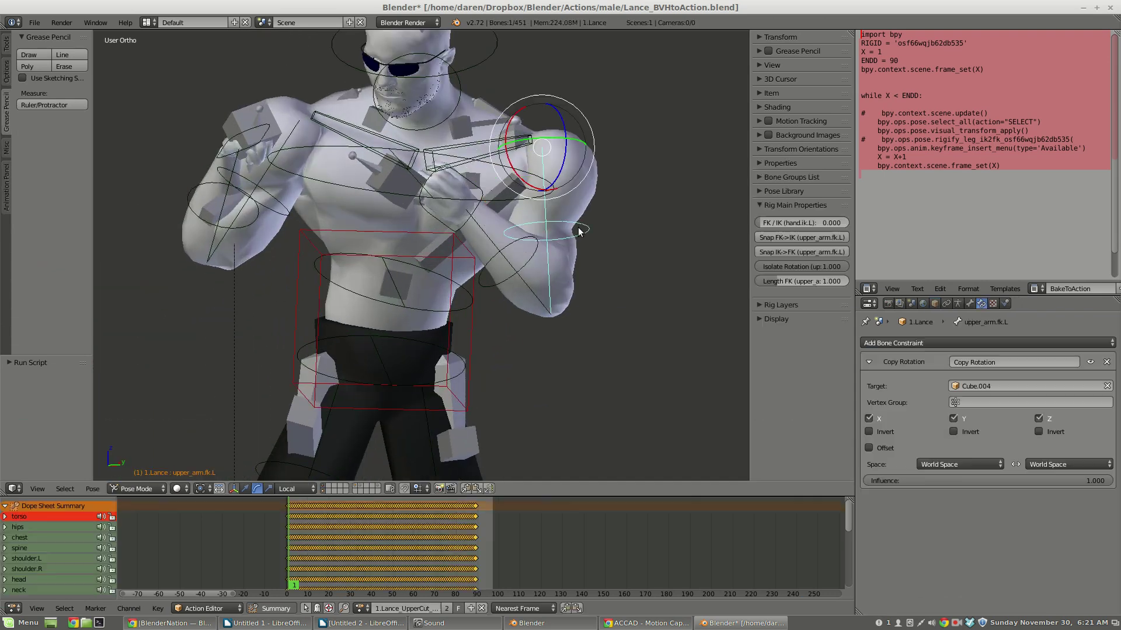
# - Unlink the uppercut action from the 1.Lance rig and scrub the timeline to frame 21
pyautogui.click(481, 608)
pyautogui.scroll(-3, 499, 399)
pyautogui.moveTo(306, 534); pyautogui.dragTo(331, 523)
pyautogui.scroll(3, 519, 236)
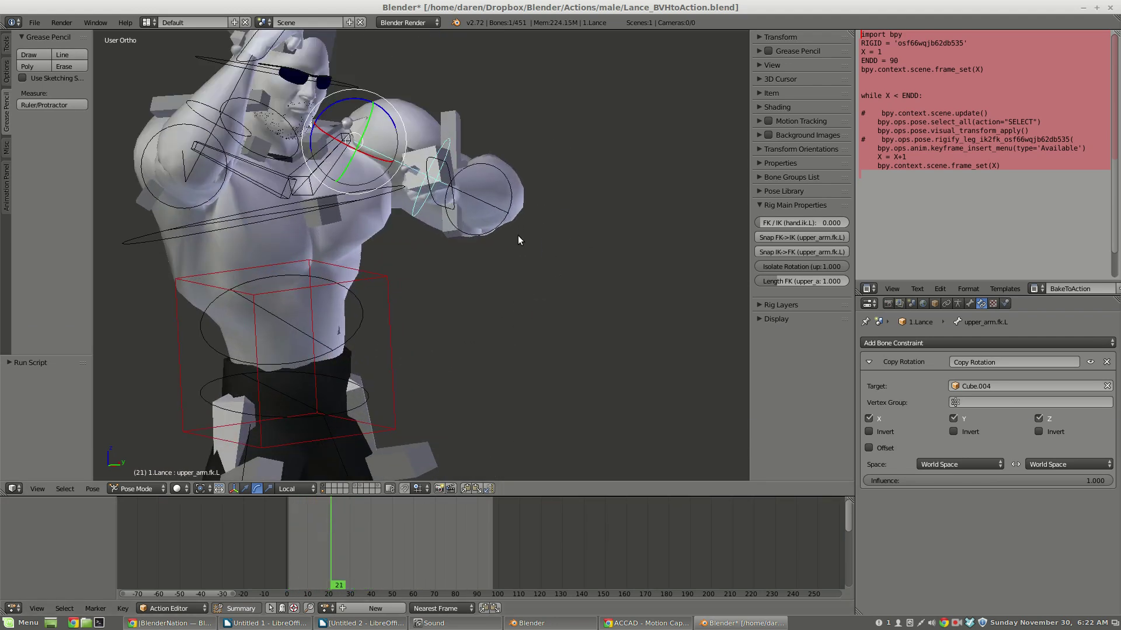
# - Select the forearm.fk.L bone to check its Copy Rotation constraint and scrub to frame 22
pyautogui.rightClick(514, 186)
pyautogui.moveTo(518, 201); pyautogui.dragTo(458, 215, button='middle')
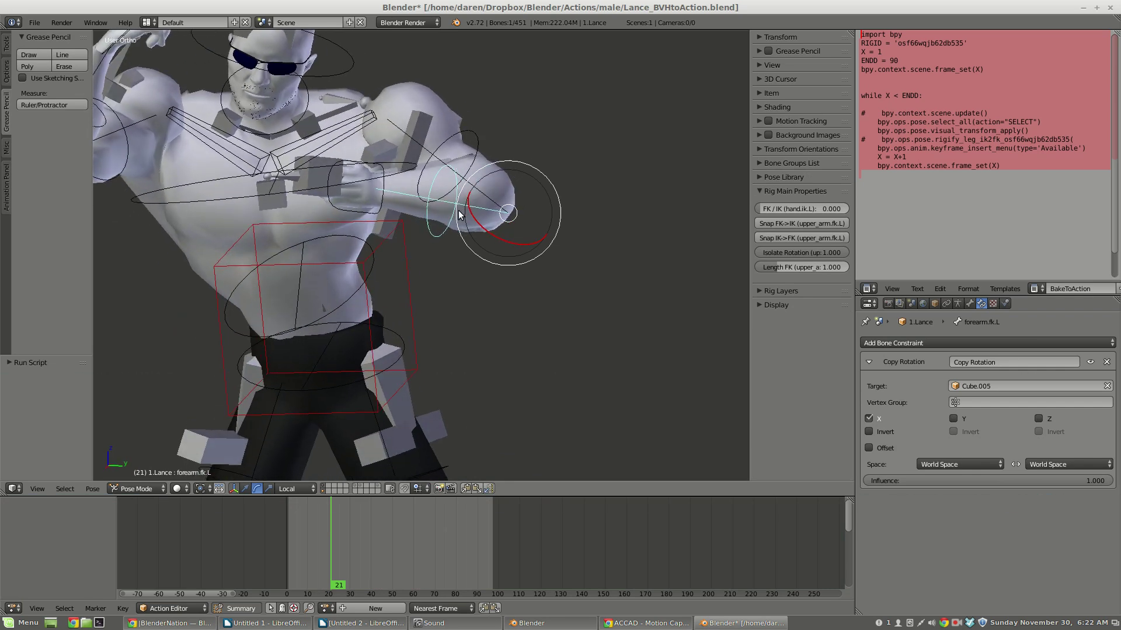
pyautogui.scroll(-4, 458, 214)
pyautogui.moveTo(328, 522)
pyautogui.mouseDown()
pyautogui.moveTo(292, 524)
pyautogui.moveTo(349, 526)
pyautogui.moveTo(310, 527)
pyautogui.moveTo(331, 527)
pyautogui.mouseUp()
pyautogui.scroll(3, 356, 75)
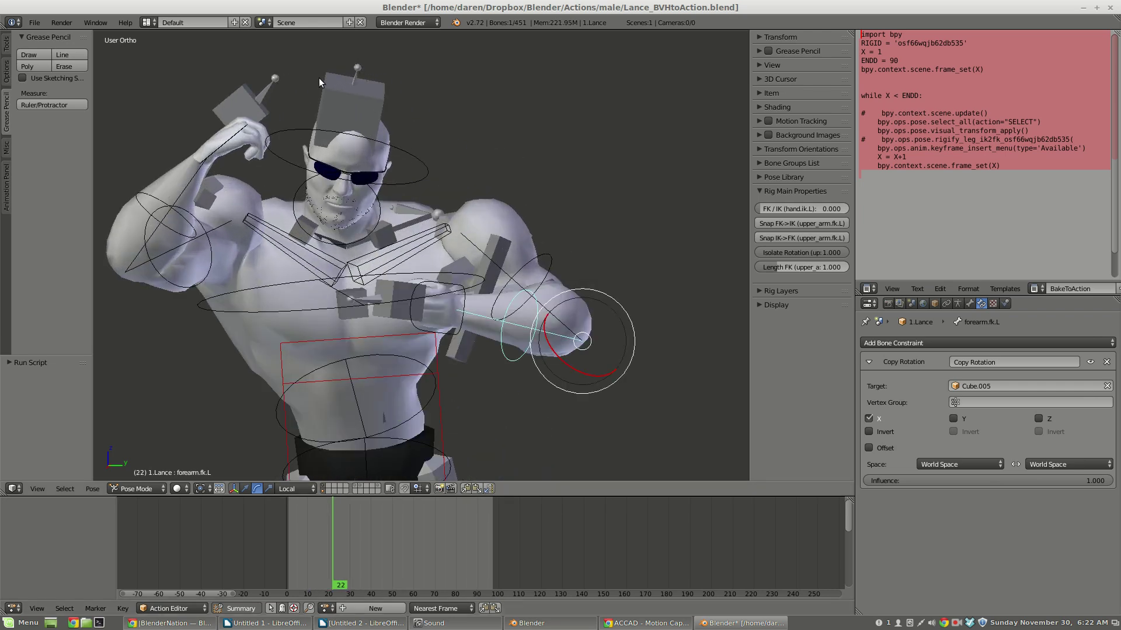
# - Select the Male1_A1_Stand armature and scrub back through its uppercut action to frame 13
pyautogui.hotkey('ctrl', 'Tab')
pyautogui.rightClick(274, 82)
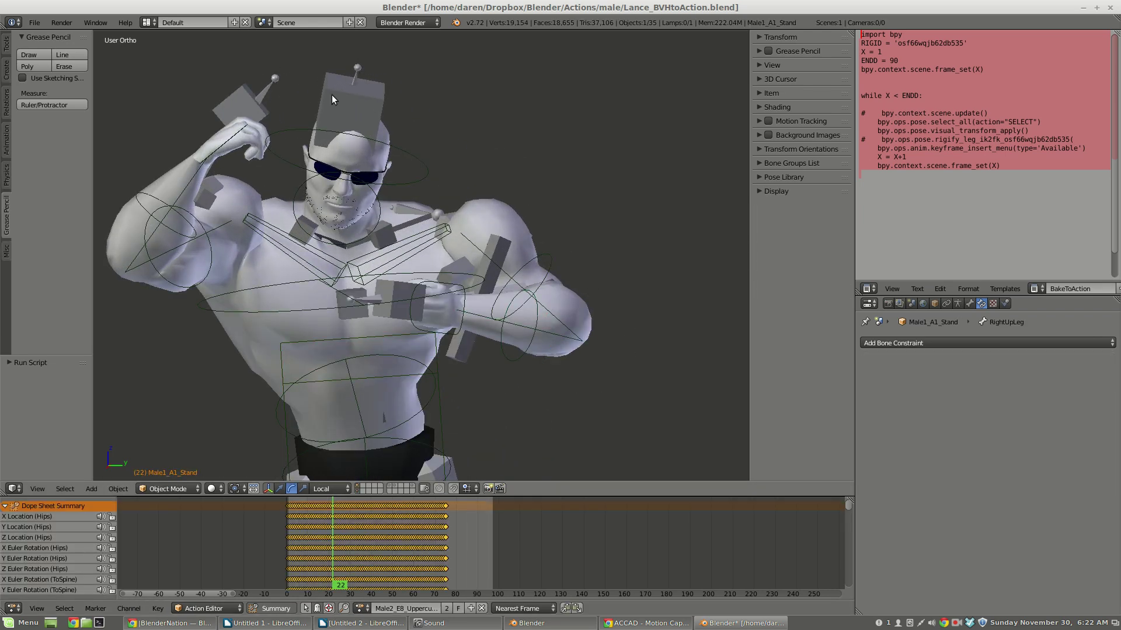
pyautogui.keyDown('alt'); pyautogui.scroll(-14, 580, 407); pyautogui.keyUp('alt')
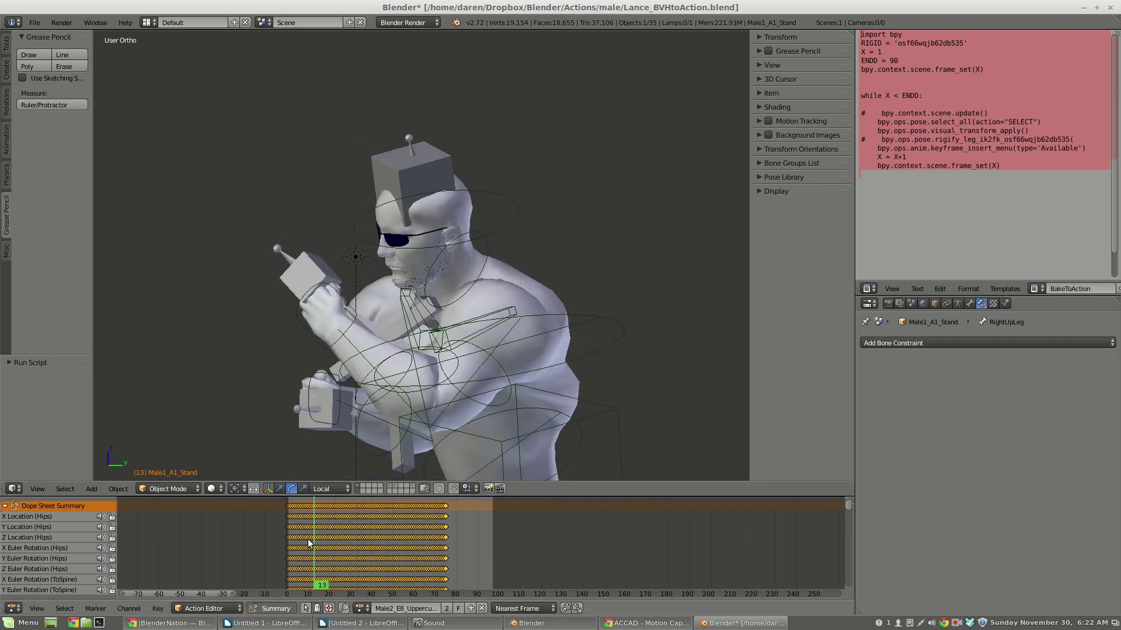
# - Undo the recent selections back to the upper_arm.fk.L bone and move the timeline to frame 3
pyautogui.hotkey('ctrl', 'z')
pyautogui.hotkey('ctrl', 'z')
pyautogui.hotkey('ctrl', 'z')
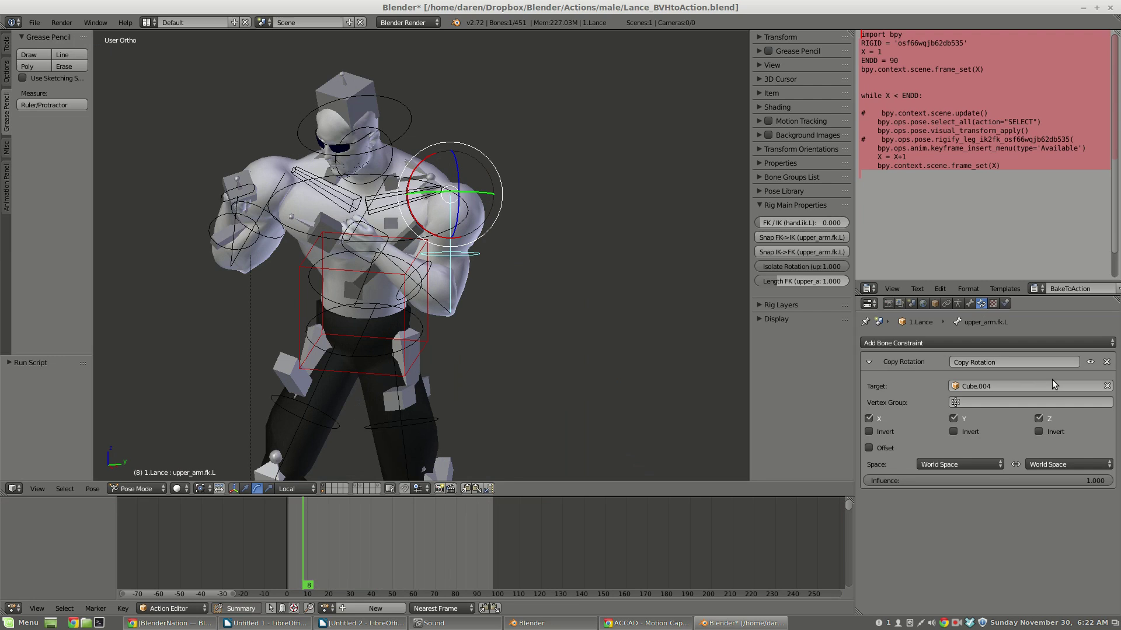
pyautogui.hotkey('ctrl', 'z')
pyautogui.moveTo(303, 528)
pyautogui.mouseDown()
pyautogui.moveTo(286, 520)
pyautogui.moveTo(347, 525)
pyautogui.moveTo(291, 522)
pyautogui.mouseUp()
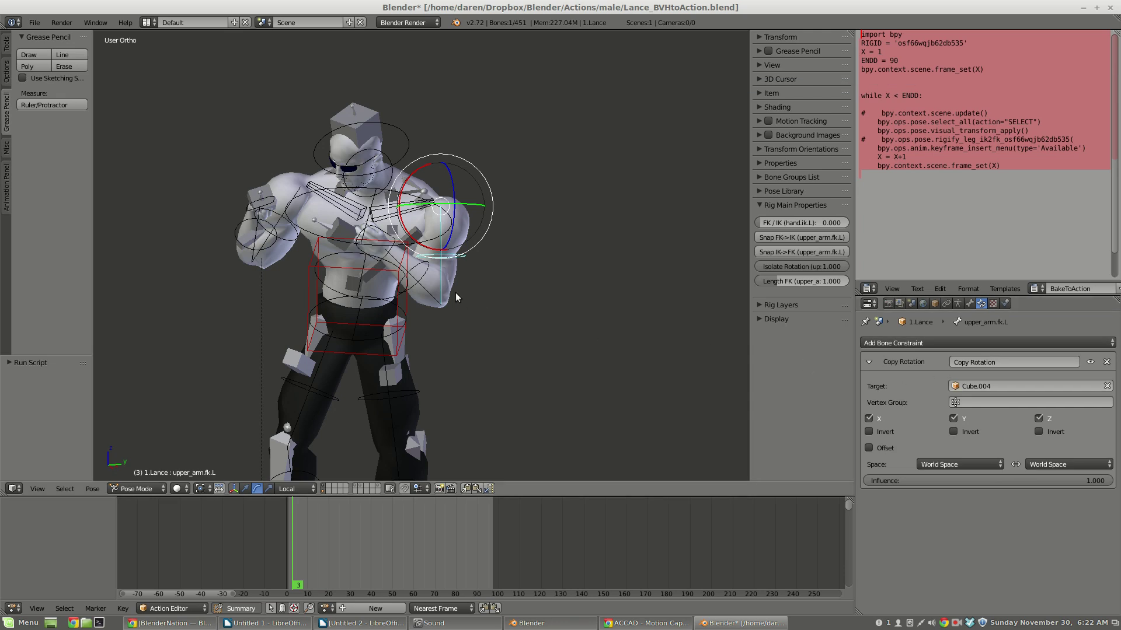
# - Select the Male1_A1_Stand armature at its head bone and check the bones inside the head cube in wireframe shading
pyautogui.scroll(1, 450, 280)
pyautogui.scroll(3, 449, 280)
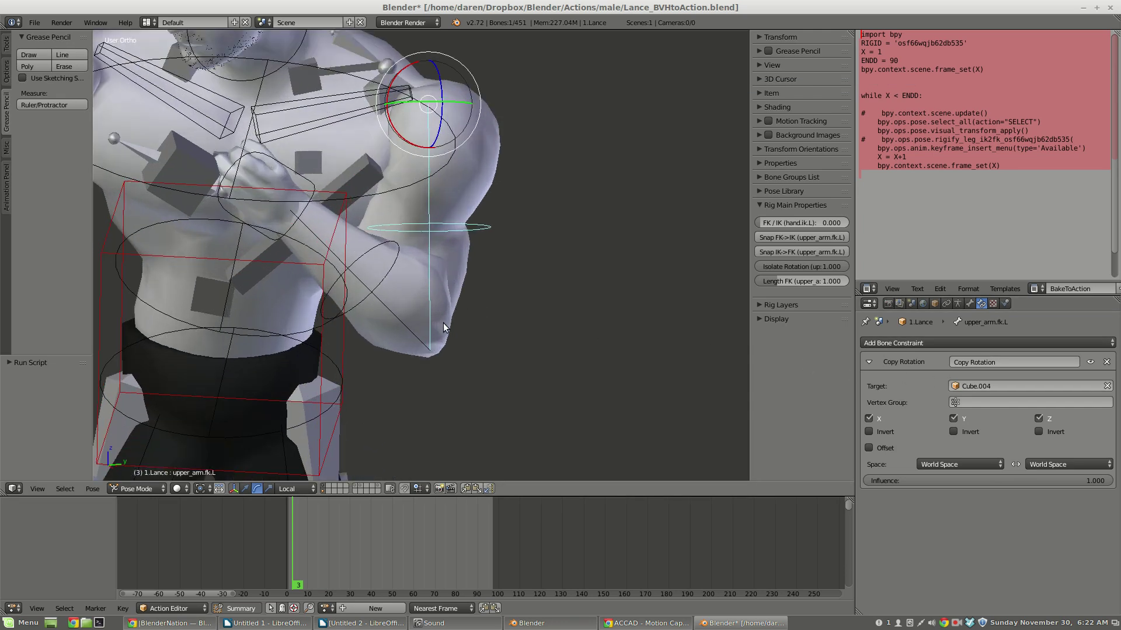
pyautogui.scroll(-5, 327, 199)
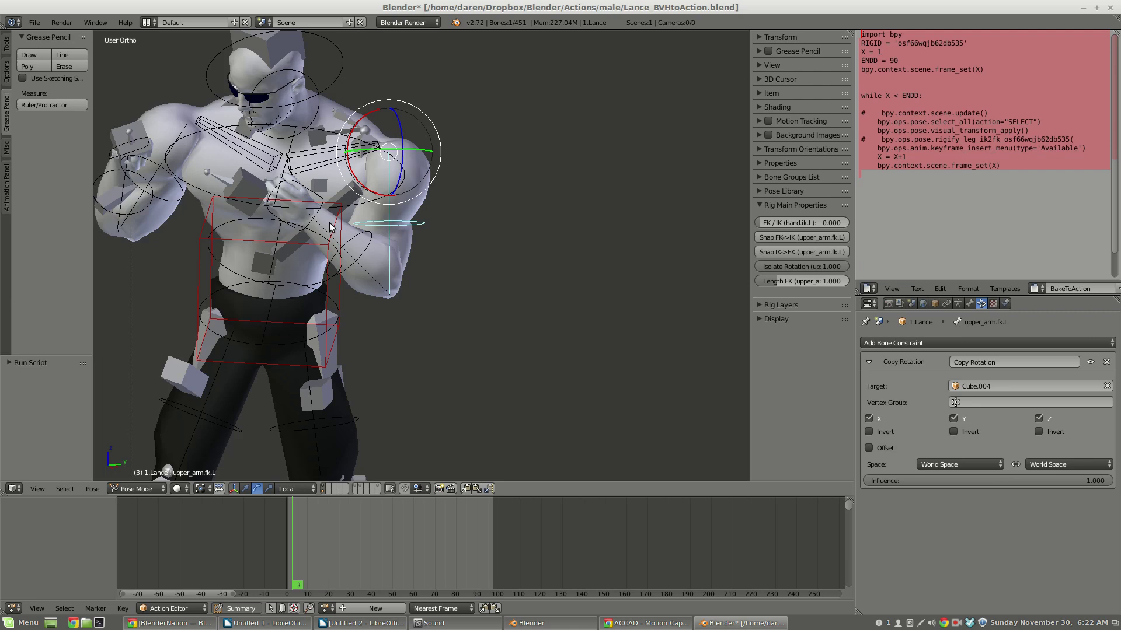
pyautogui.scroll(-2, 346, 307)
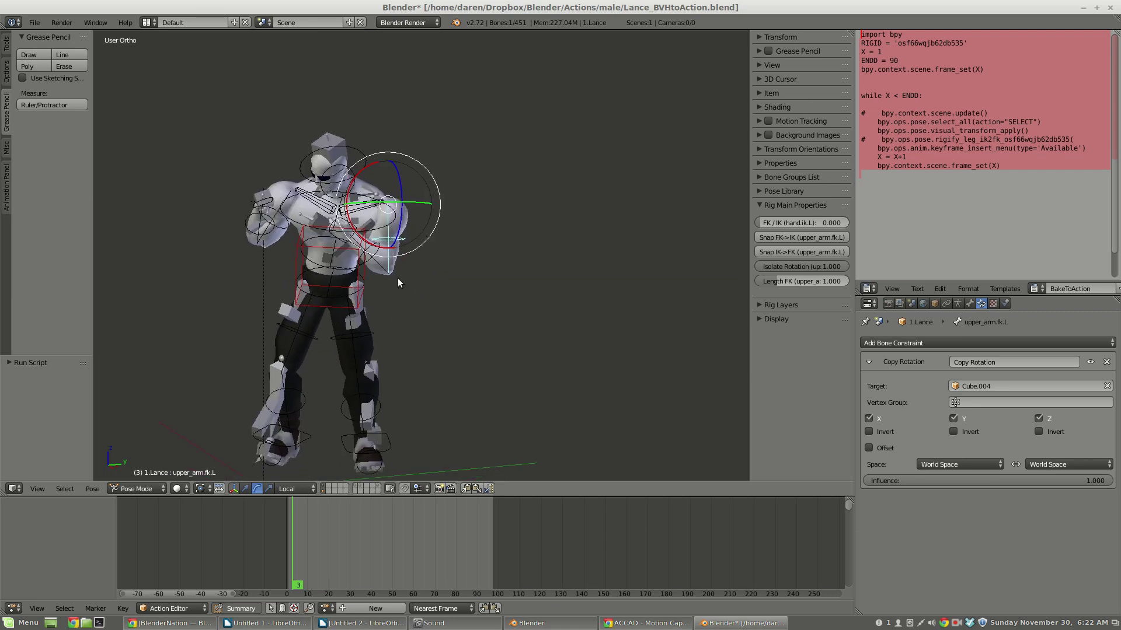
pyautogui.scroll(3, 373, 265)
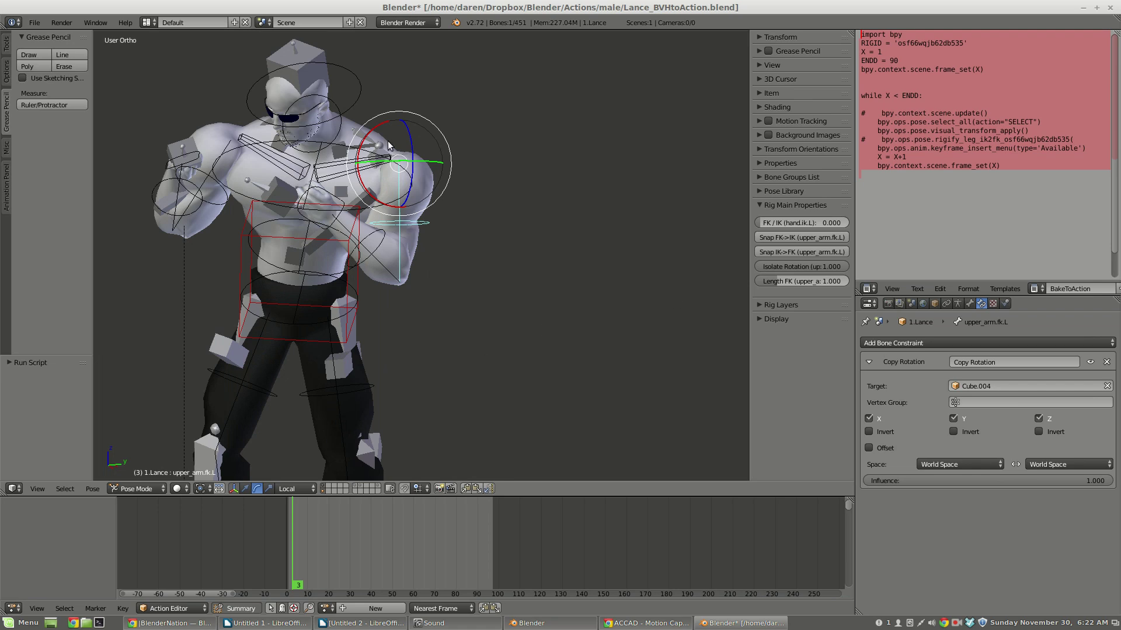
pyautogui.scroll(5, 350, 143)
pyautogui.click(277, 97)
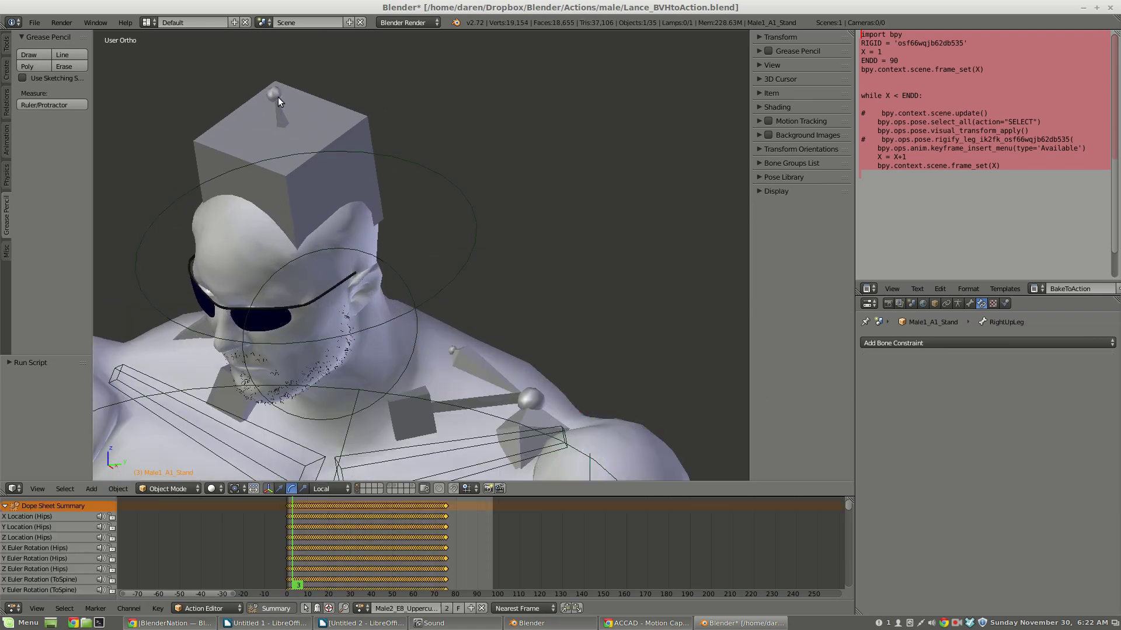
pyautogui.press('z')
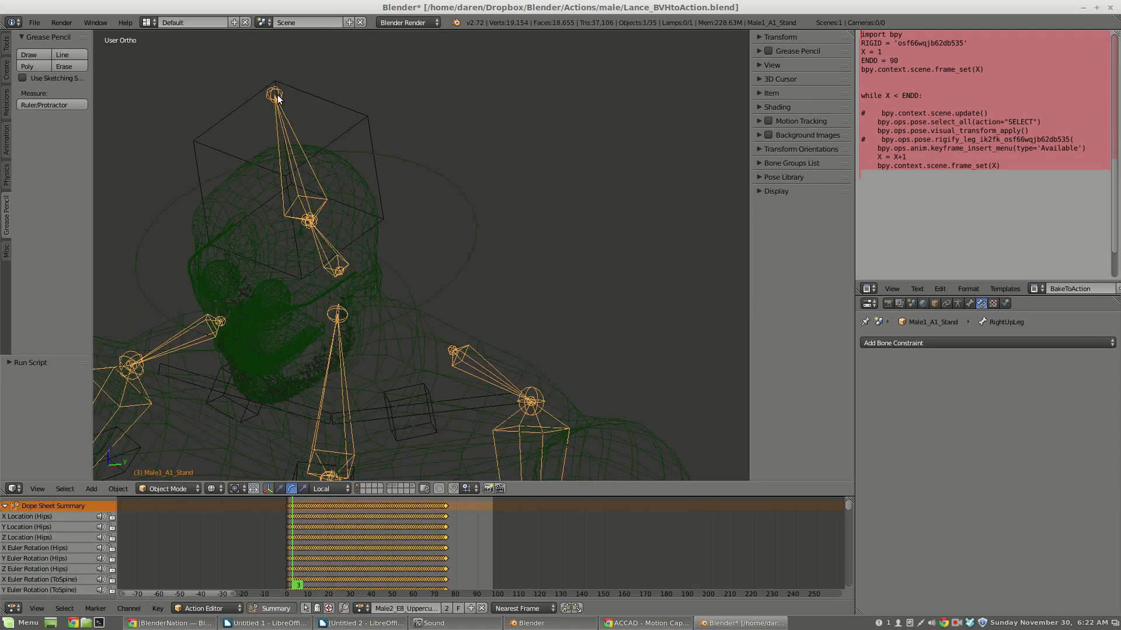
pyautogui.press('z')
pyautogui.scroll(-5, 278, 97)
pyautogui.moveTo(278, 97)
pyautogui.mouseDown(button='middle')
pyautogui.moveTo(429, 298)
pyautogui.moveTo(398, 137)
pyautogui.moveTo(404, 204)
pyautogui.mouseUp(button='middle')
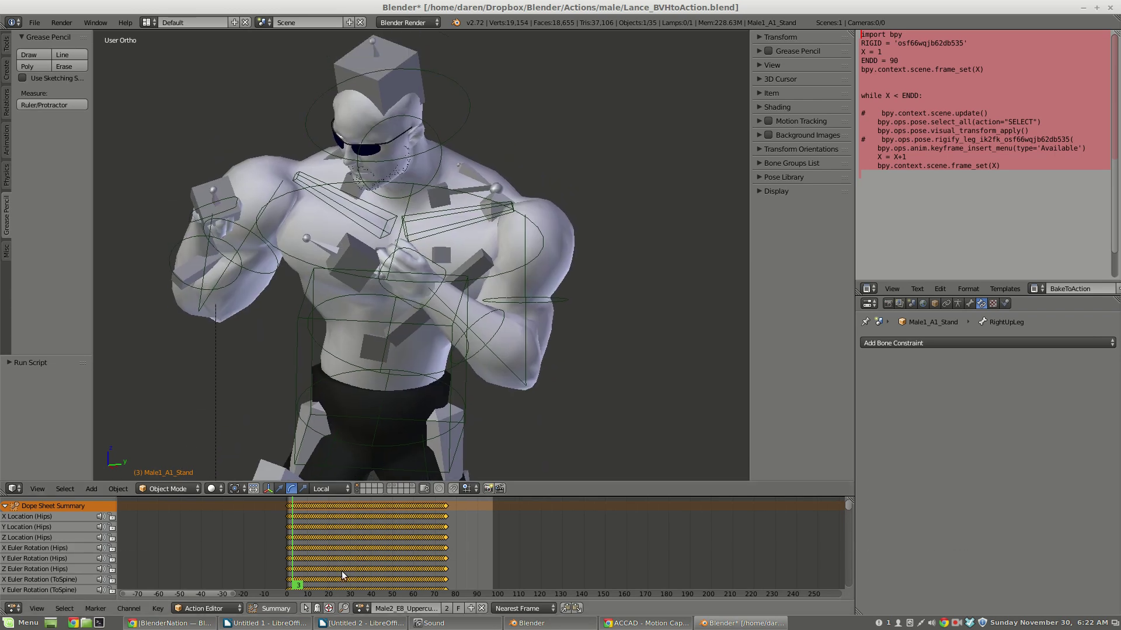
# - Assign the Male2_E9_BodyHookLeft action to the Male1_A1_Stand armature
pyautogui.click(363, 607)
pyautogui.write('j')
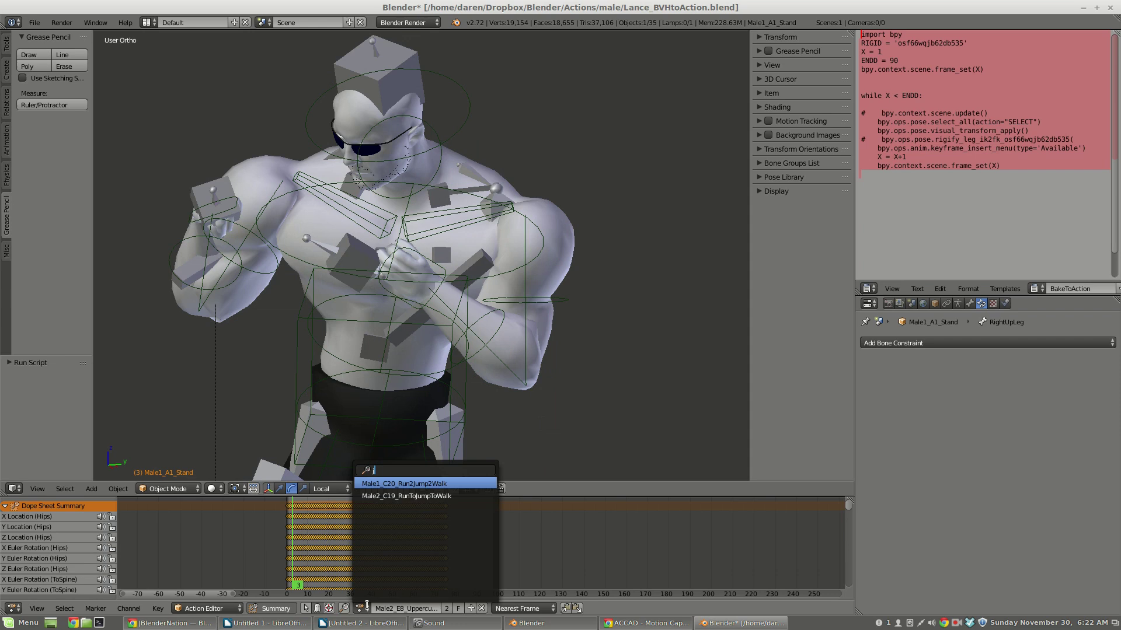
pyautogui.write('ab')
pyautogui.press('BackSpace')
pyautogui.press('BackSpace')
pyautogui.press('BackSpace')
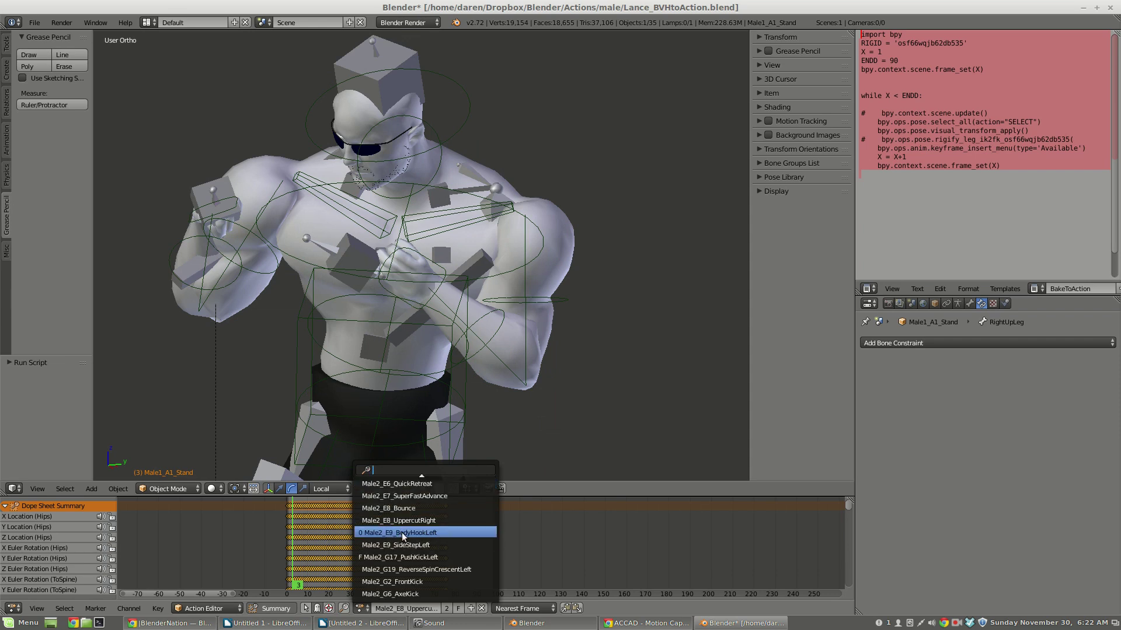
pyautogui.click(402, 536)
# - Rewind the timeline to frame 1 and play the body hook animation through once
pyautogui.moveTo(293, 549)
pyautogui.mouseDown()
pyautogui.moveTo(380, 547)
pyautogui.moveTo(288, 548)
pyautogui.mouseUp()
pyautogui.scroll(-2, 417, 380)
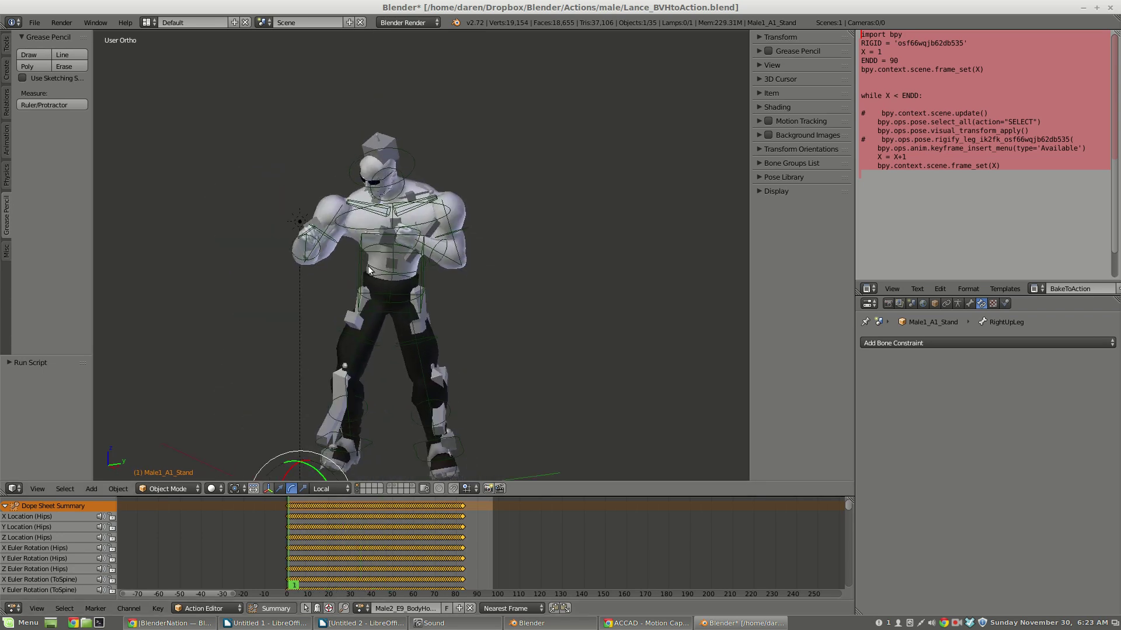
pyautogui.hotkey('alt', 'a')
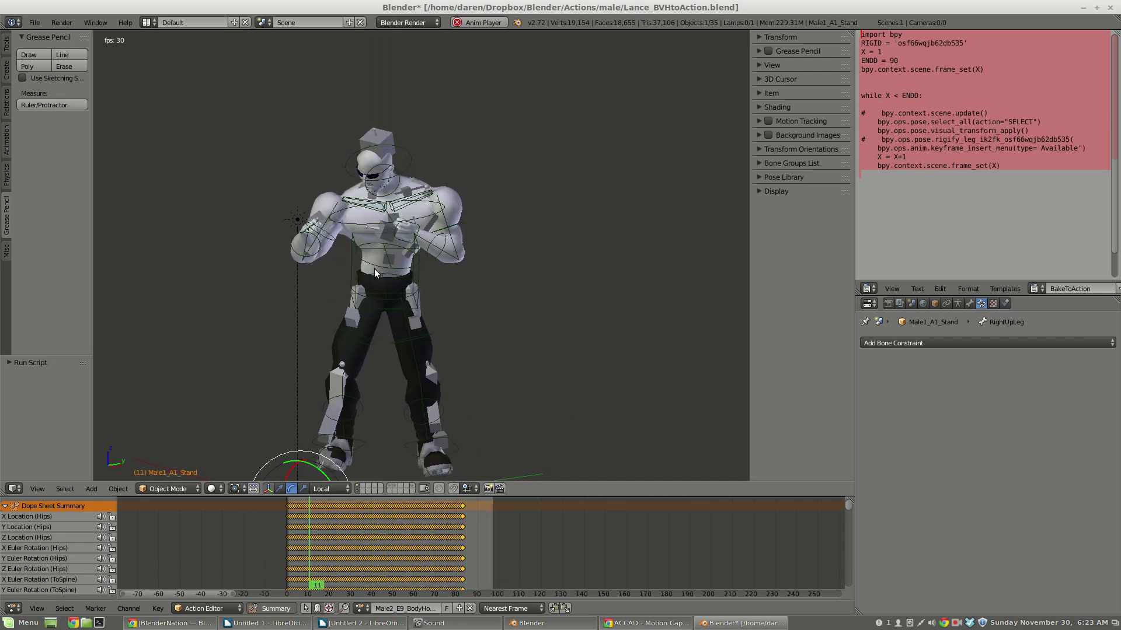
pyautogui.hotkey('alt', 'a')
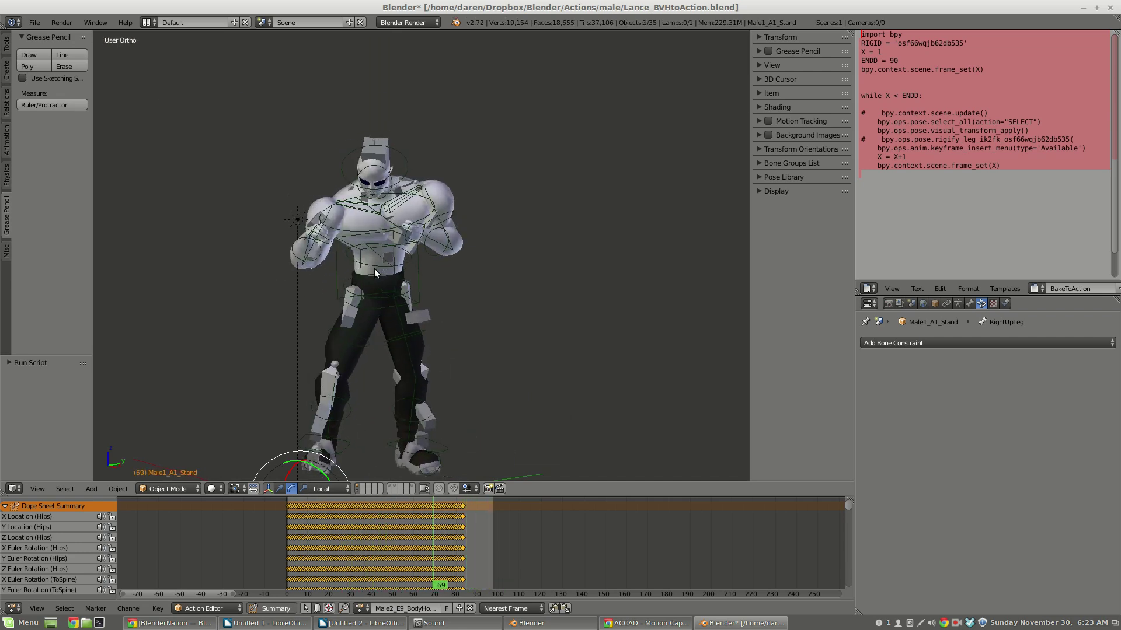
# - Scrub the body hook action to frame 42 and examine the character's height above the ground line from the right side
pyautogui.press('KP_1')
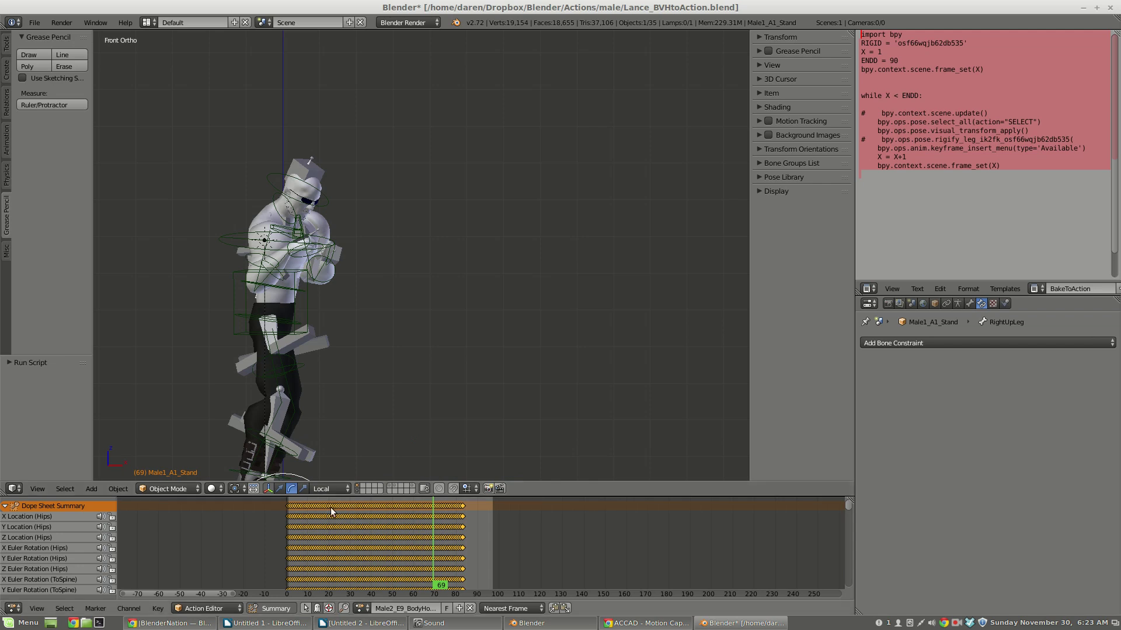
pyautogui.moveTo(296, 517); pyautogui.dragTo(375, 522)
pyautogui.press('KP_3')
pyautogui.scroll(-2, 432, 350)
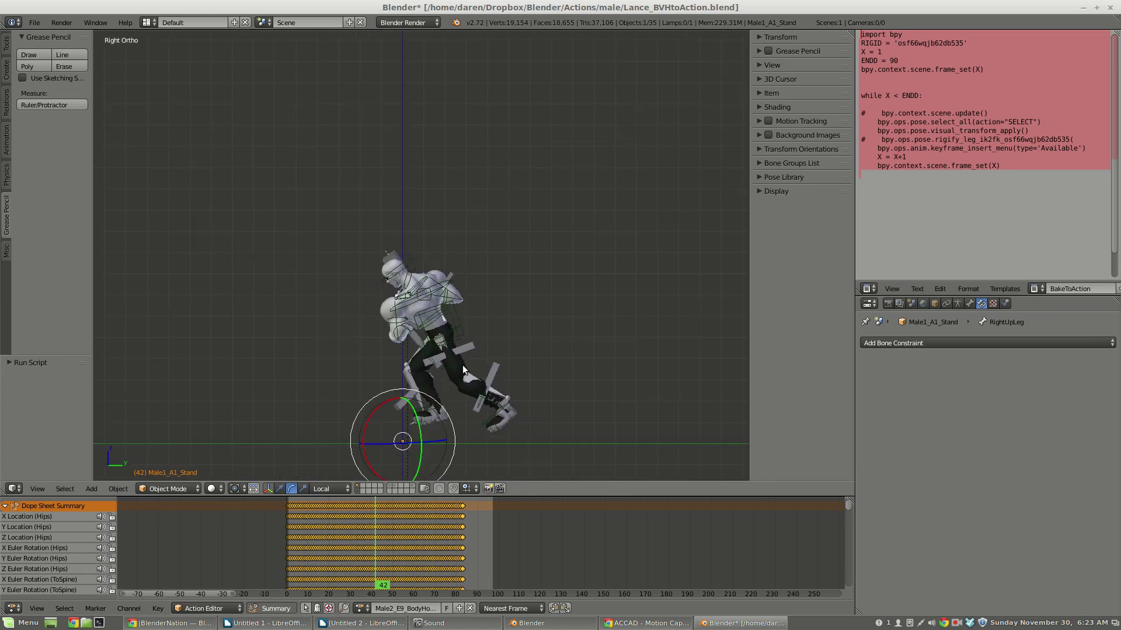
pyautogui.scroll(3, 409, 363)
pyautogui.scroll(1, 406, 382)
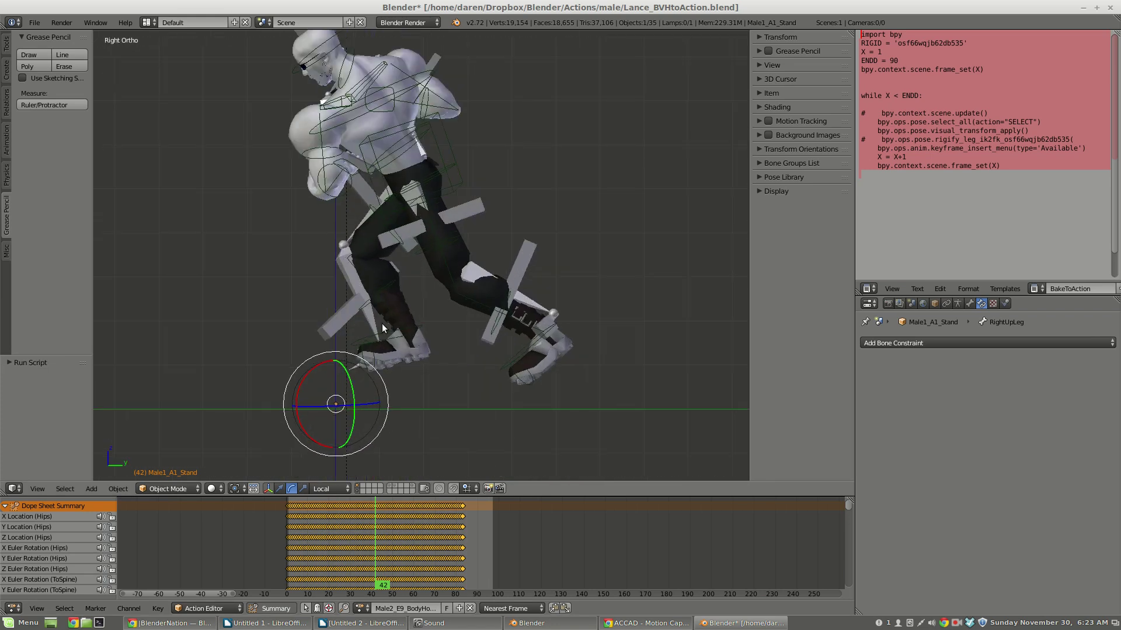
pyautogui.scroll(-1, 378, 325)
pyautogui.scroll(1, 404, 343)
# - At frame 2, move and slightly rotate the Male1_A1_Stand armature in the right view so the feet rest on the ground line
pyautogui.moveTo(356, 514); pyautogui.dragTo(291, 548)
pyautogui.scroll(1, 553, 349)
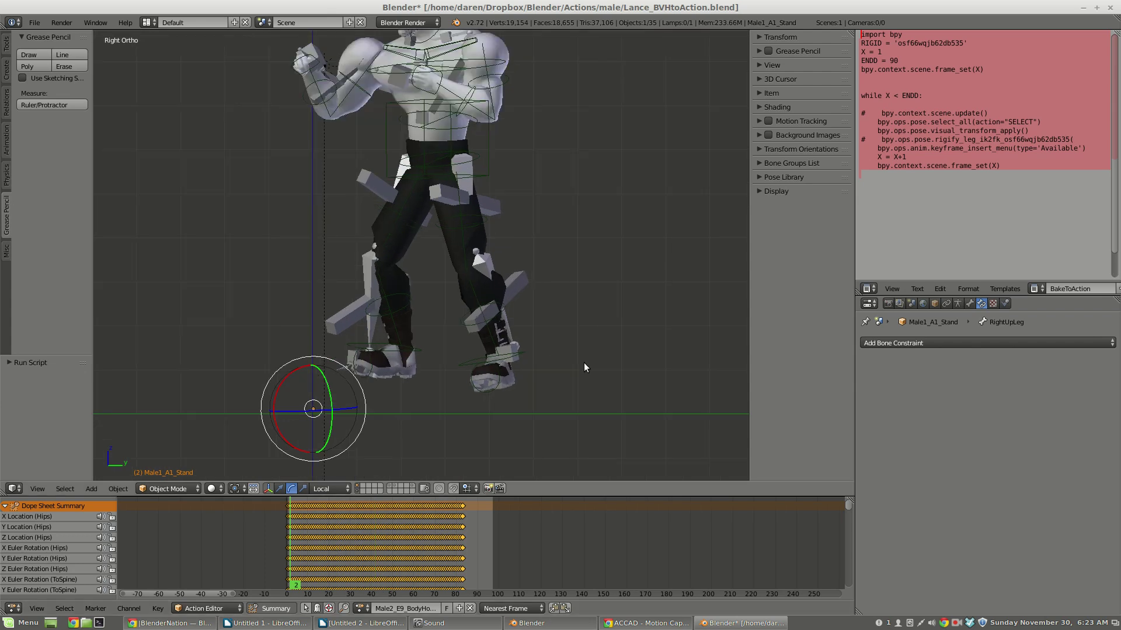
pyautogui.scroll(2, 380, 373)
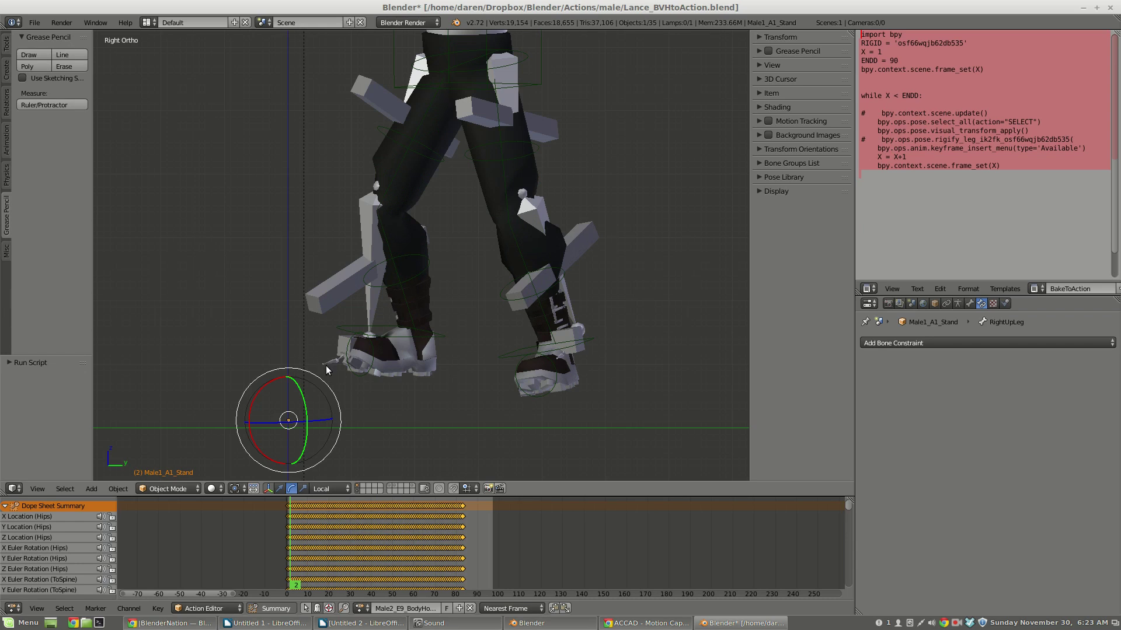
pyautogui.press('g')
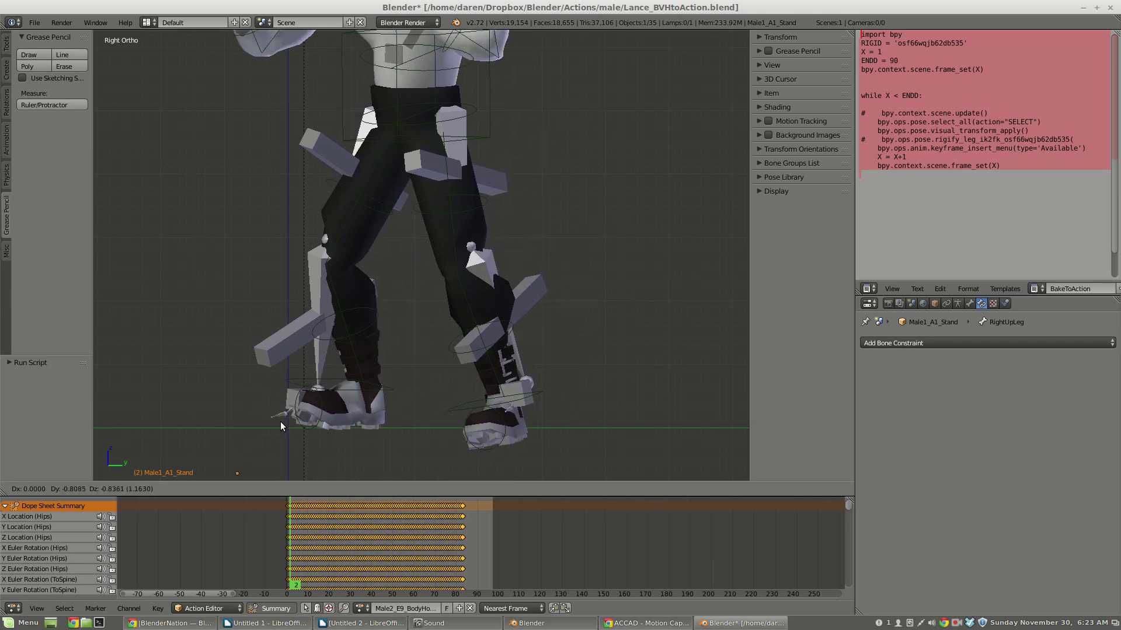
pyautogui.click(279, 421)
pyautogui.press('r')
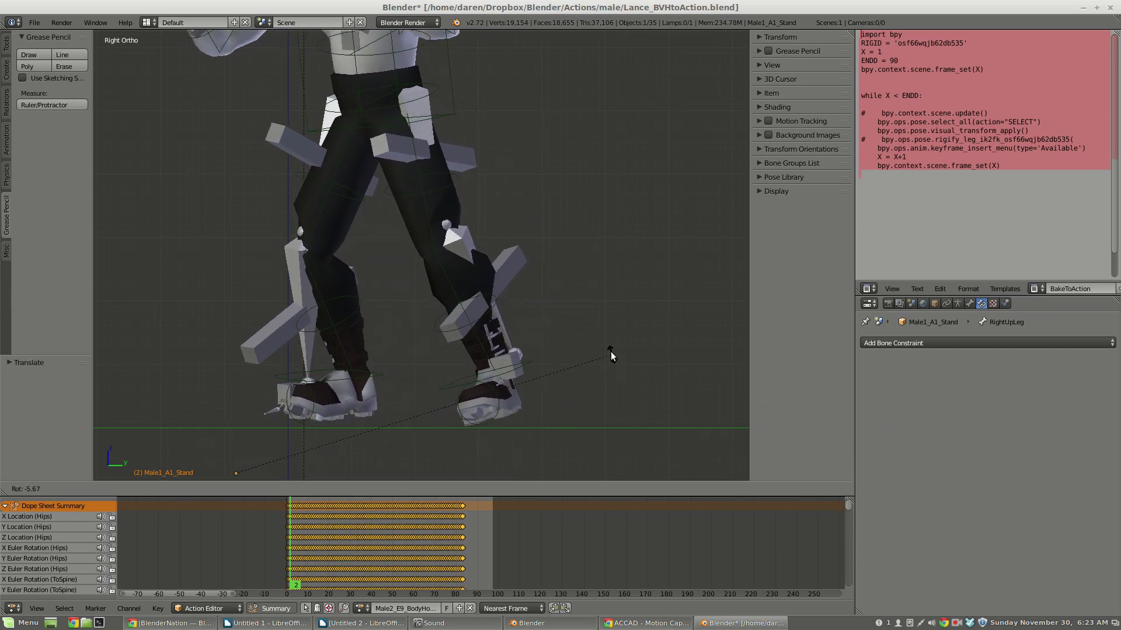
pyautogui.click(605, 338)
pyautogui.press('g')
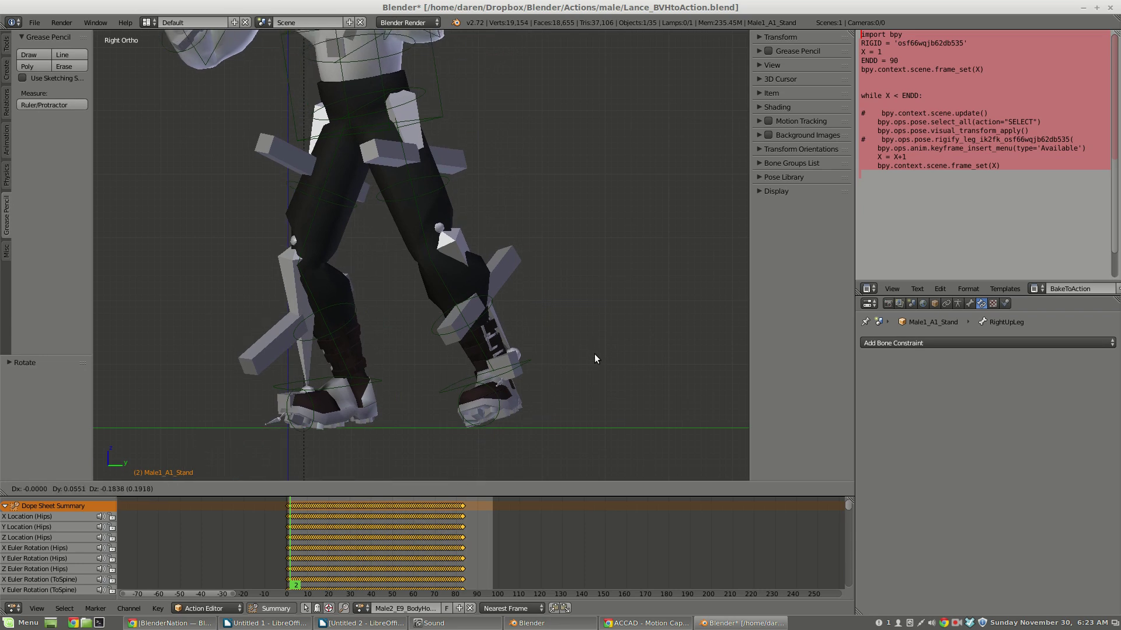
pyautogui.click(587, 352)
# - Play the repositioned body hook animation in front view and scrub the timeline to frame 66
pyautogui.press('KP_1')
pyautogui.scroll(-4, 587, 351)
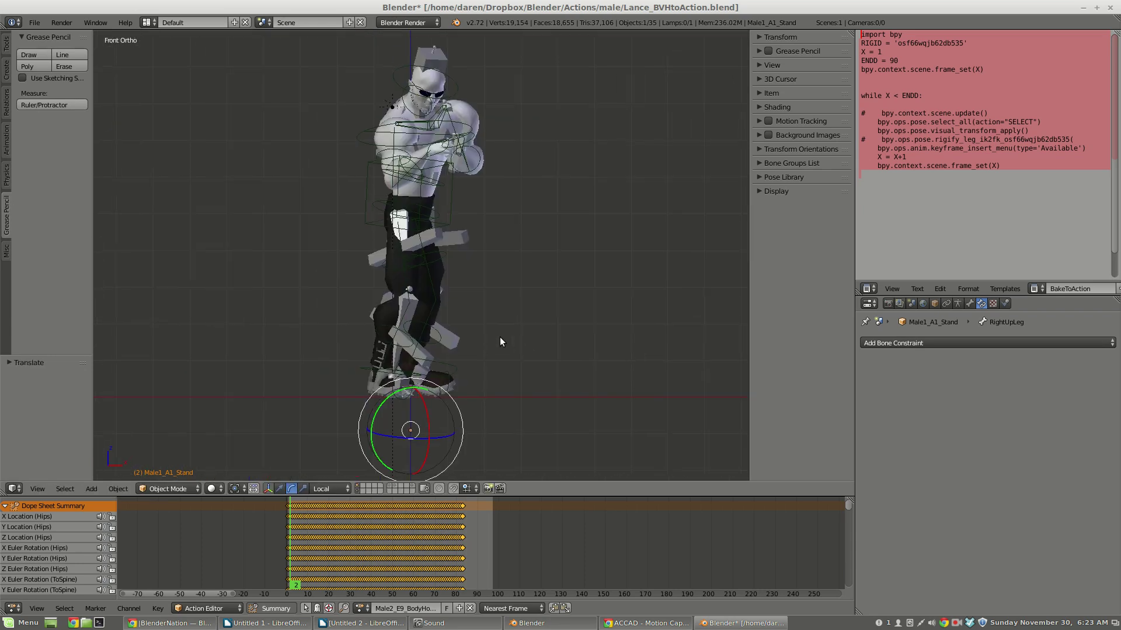
pyautogui.keyDown('shift'); pyautogui.moveTo(419, 213); pyautogui.dragTo(427, 208, button='middle'); pyautogui.keyUp('shift')
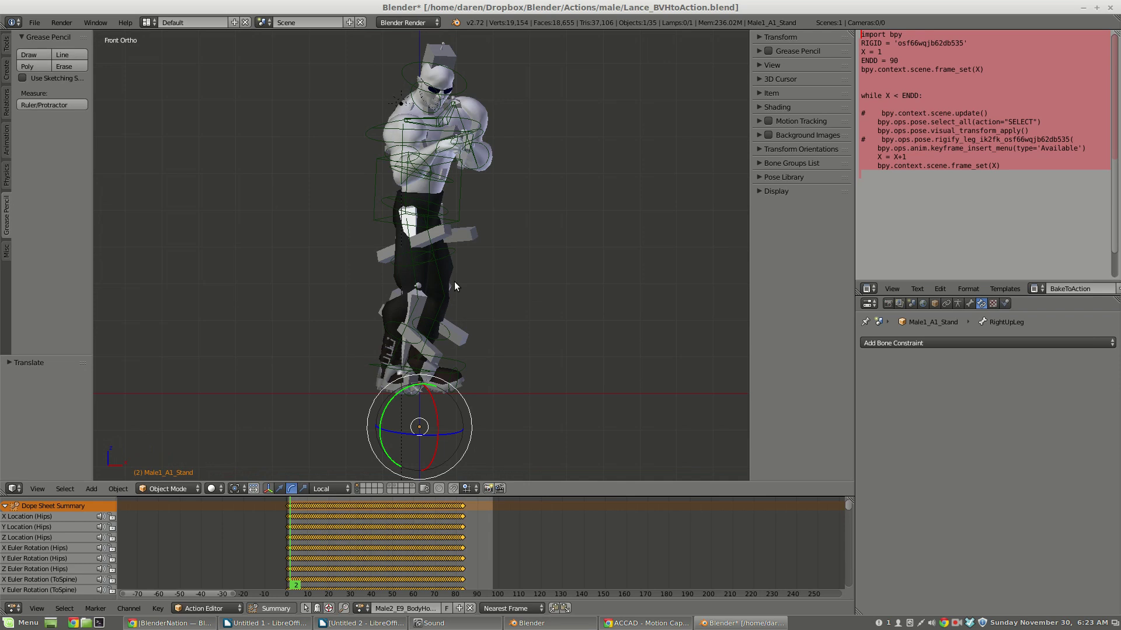
pyautogui.hotkey('alt', 'a')
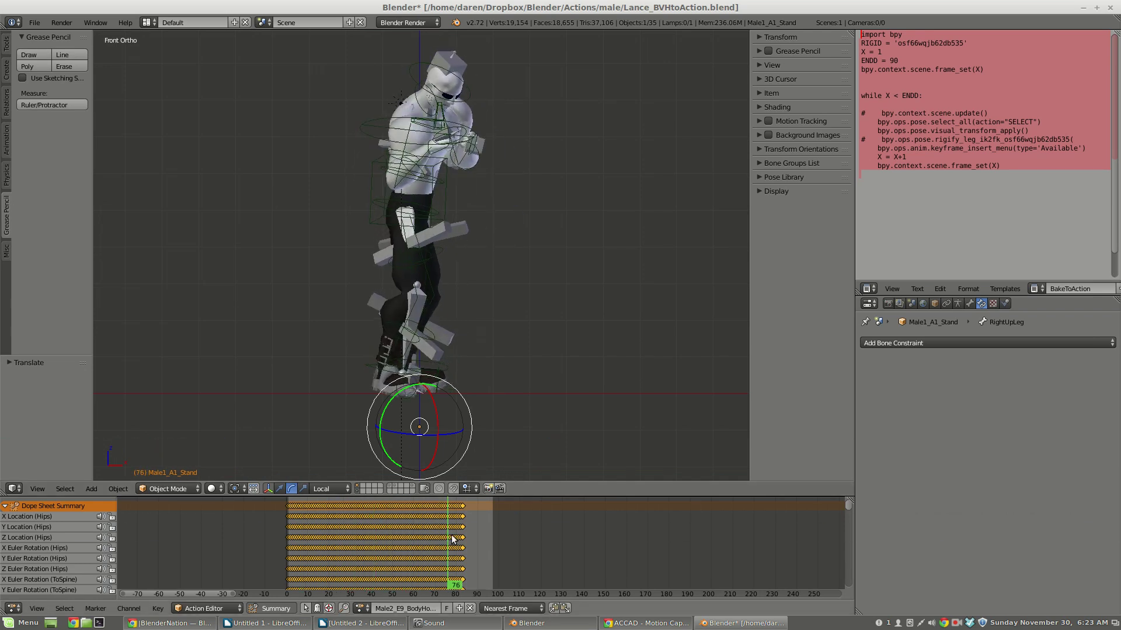
pyautogui.moveTo(421, 542)
pyautogui.mouseDown()
pyautogui.moveTo(299, 527)
pyautogui.moveTo(427, 522)
pyautogui.mouseUp()
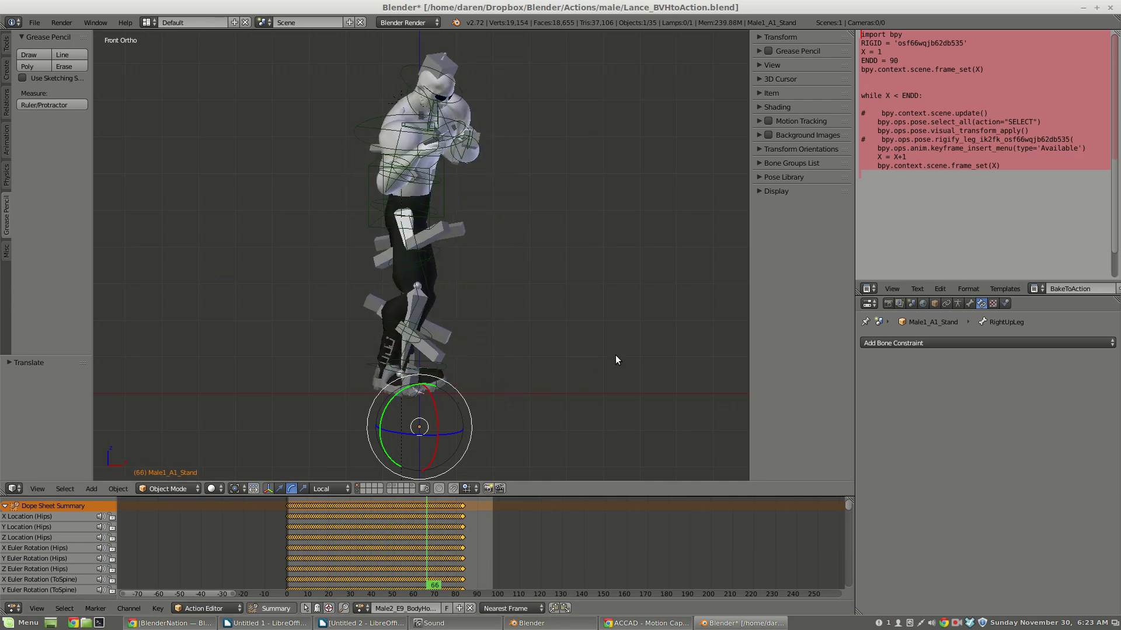
# - Select all bones of the 1.Lance rig and insert a Rotation keyframe at frame 66
pyautogui.scroll(2, 440, 206)
pyautogui.rightClick(378, 140)
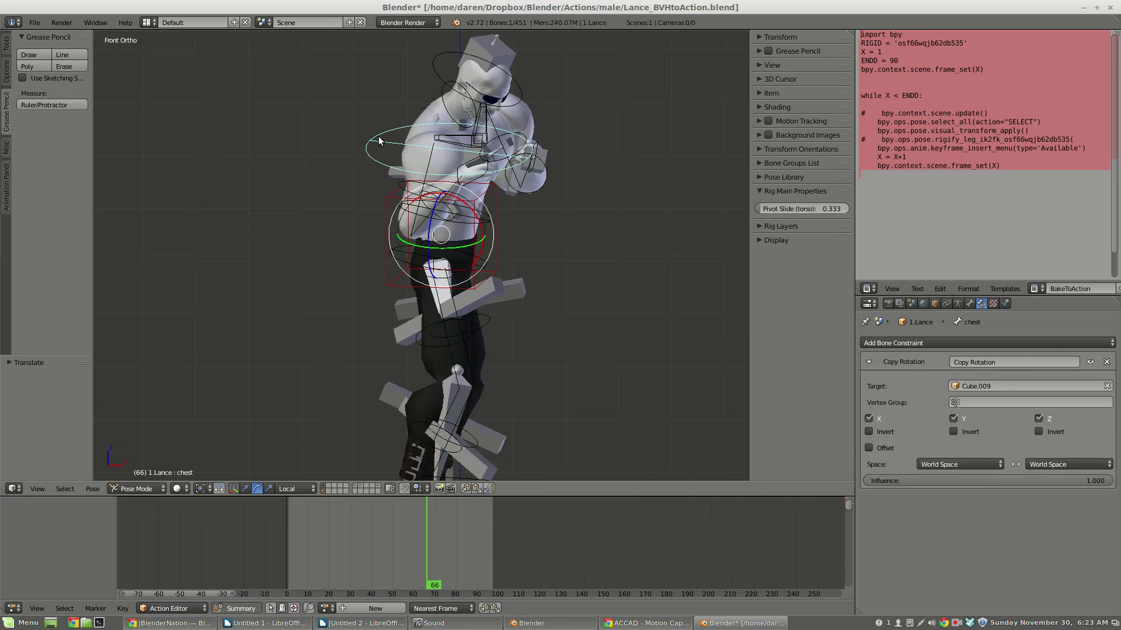
pyautogui.press('a')
pyautogui.press('a')
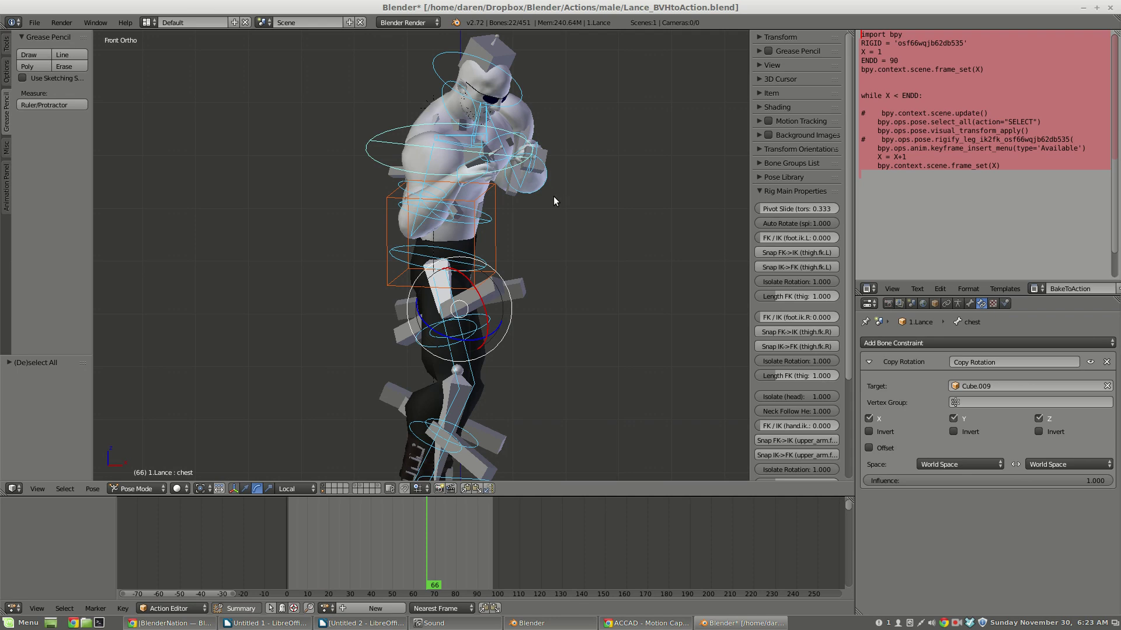
pyautogui.press('i')
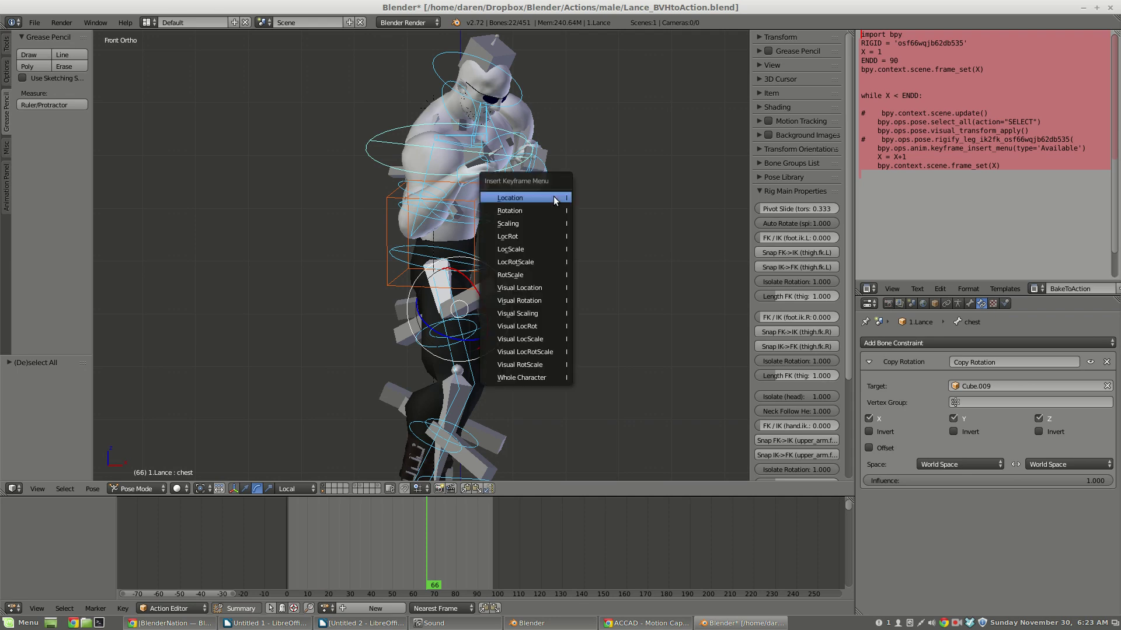
pyautogui.click(527, 210)
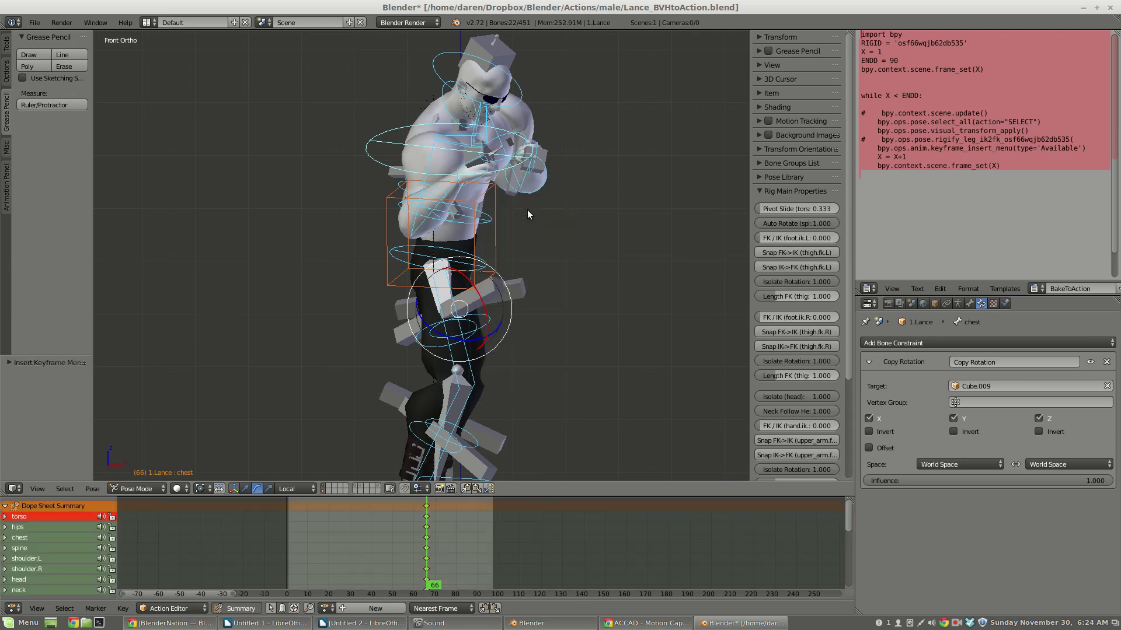
# - Insert a keyframe for the torso bone and shift the whole keyframe column to about frame 7
pyautogui.rightClick(500, 240)
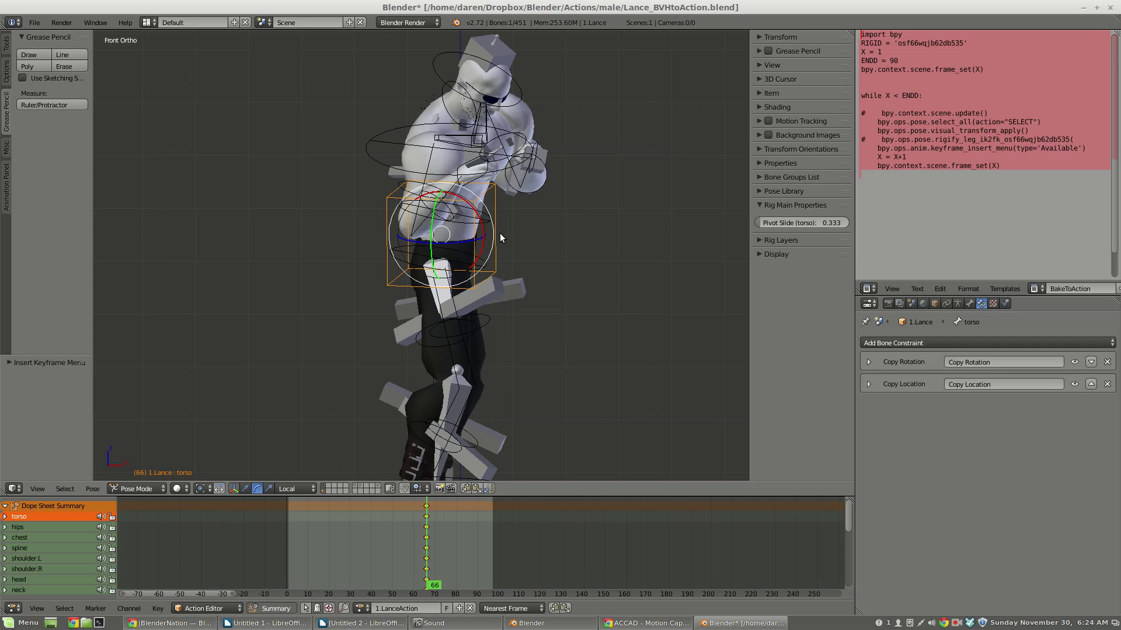
pyautogui.press('i')
pyautogui.click(499, 233)
pyautogui.click(428, 505)
pyautogui.moveTo(428, 505); pyautogui.dragTo(303, 507)
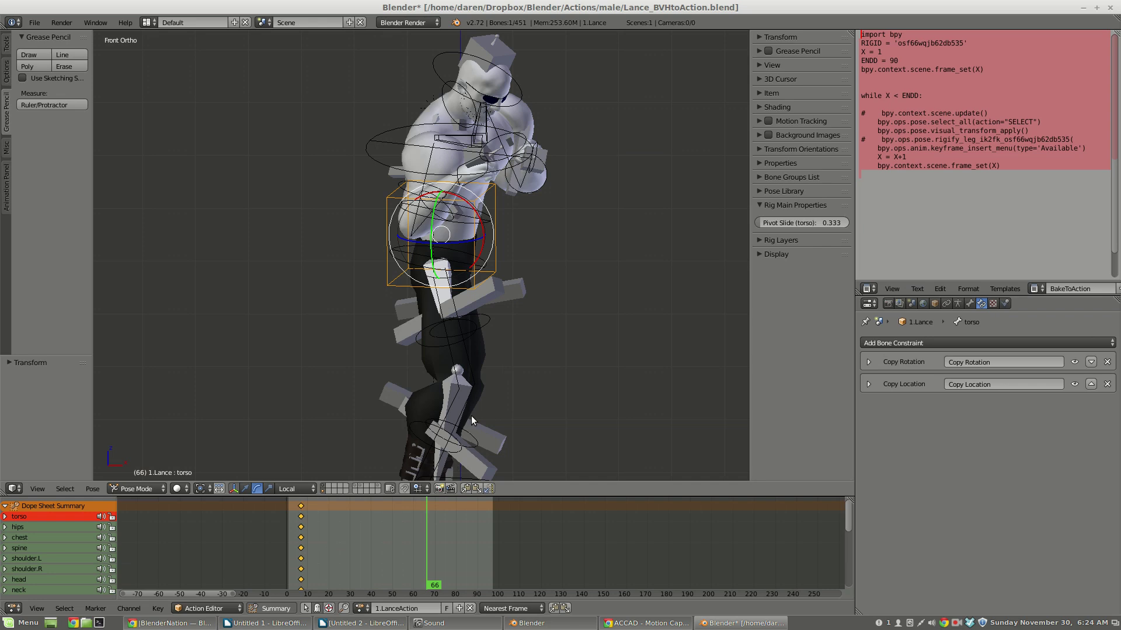
# - Select all bones of the 1.Lance rig and run the BakeToAction script to key every frame
pyautogui.press('a')
pyautogui.press('a')
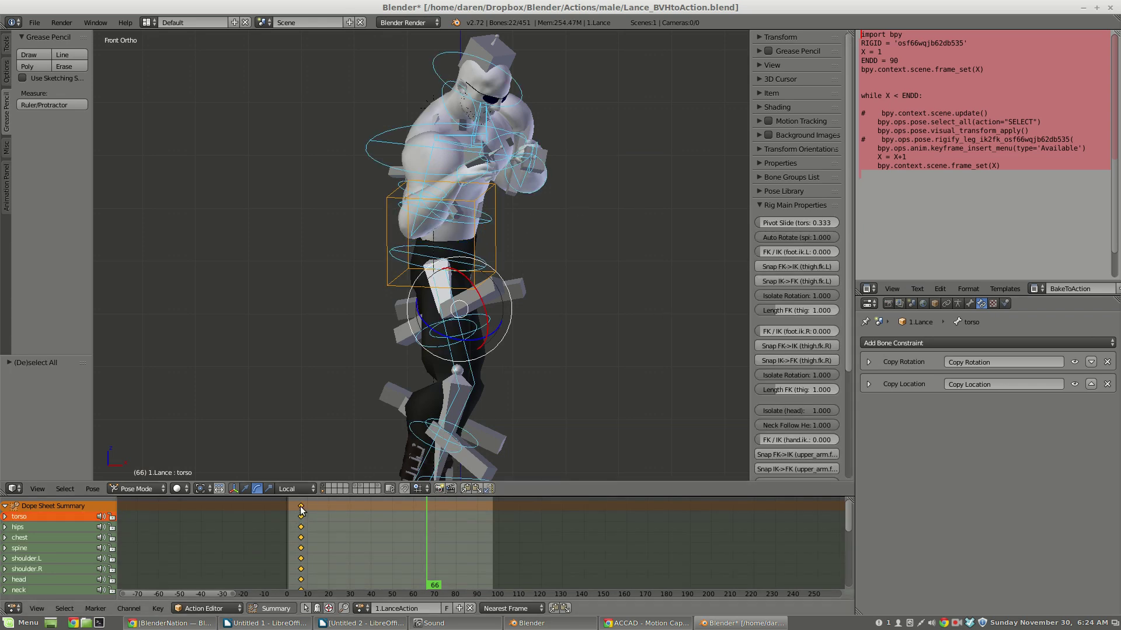
pyautogui.rightClick(924, 113)
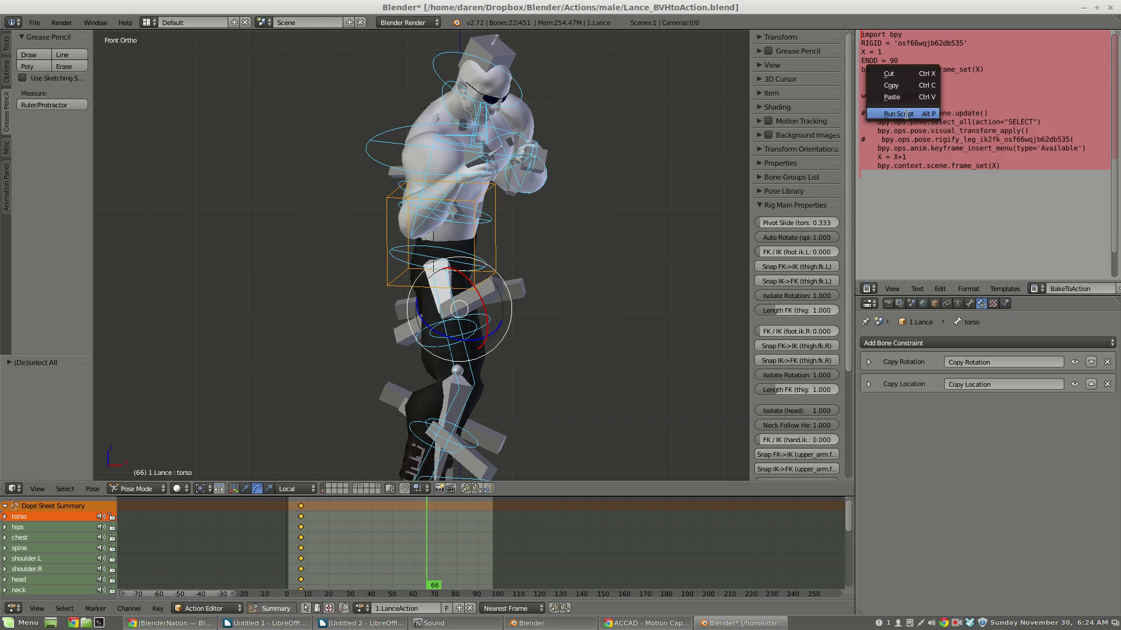
pyautogui.press('Return')
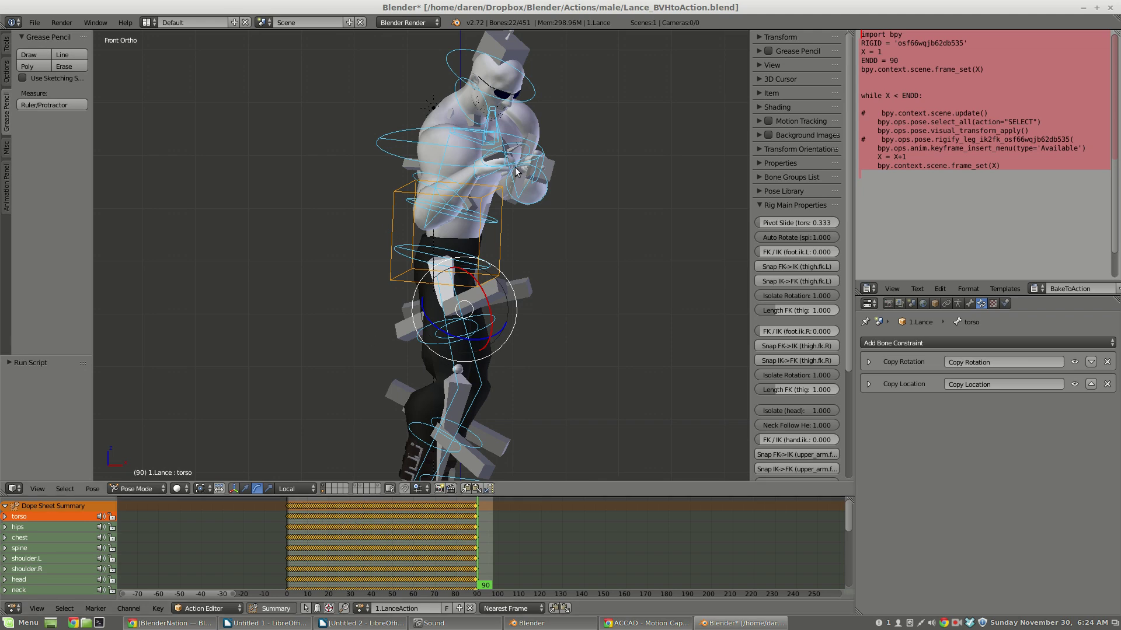
# - Rename the baked action 1.Lance_BodyHookLeft_10 and scrub the timeline to frame 80
pyautogui.click(431, 608)
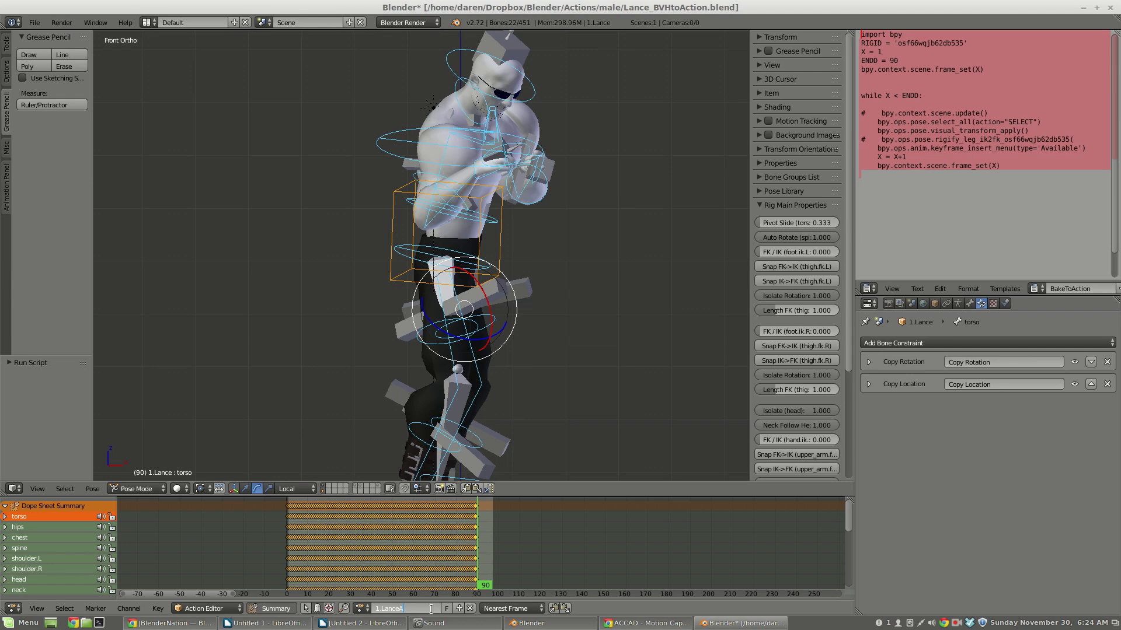
pyautogui.write('1.Lance_BodyHook')
pyautogui.write('Left_10')
pyautogui.press('Return')
pyautogui.moveTo(293, 529); pyautogui.dragTo(454, 515)
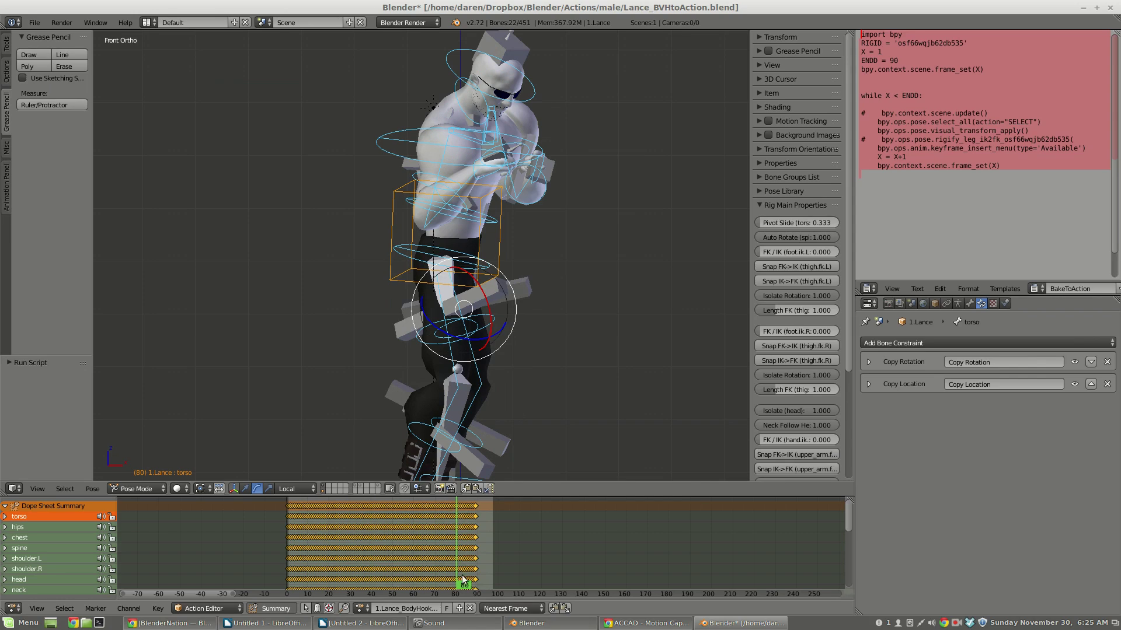
# - Give the baked body hook action a fake user and save the blend file
pyautogui.click(448, 609)
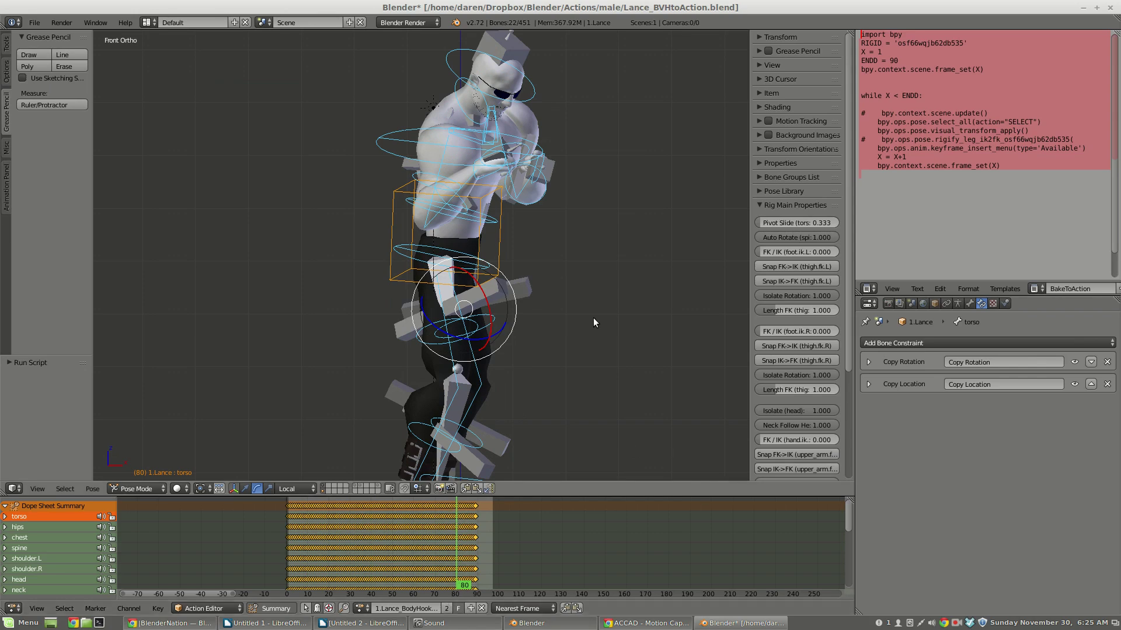
pyautogui.click(36, 23)
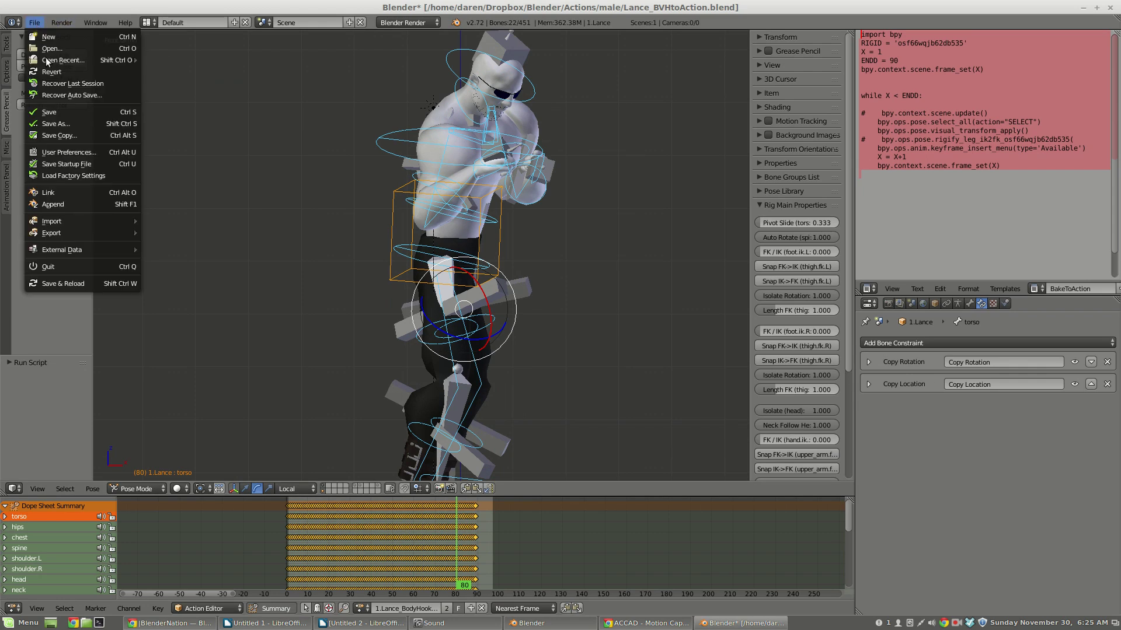
pyautogui.click(53, 107)
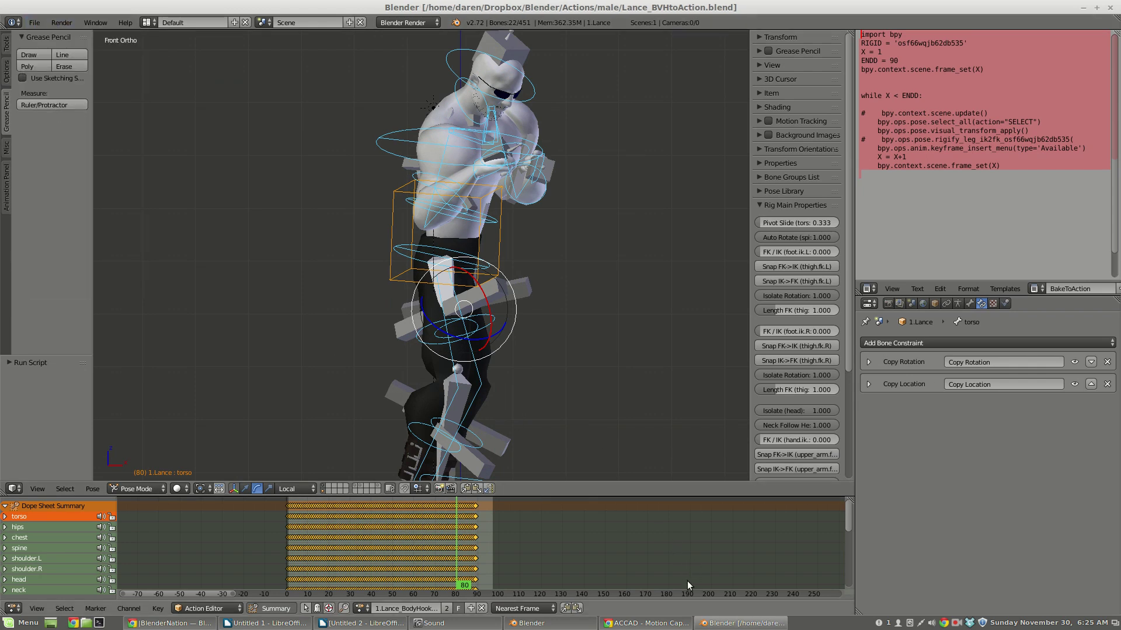
# - Switch to the other Blender window, show the police car's layer alongside the character and select the 1.Lance rig's left foot IK bone
pyautogui.click(555, 624)
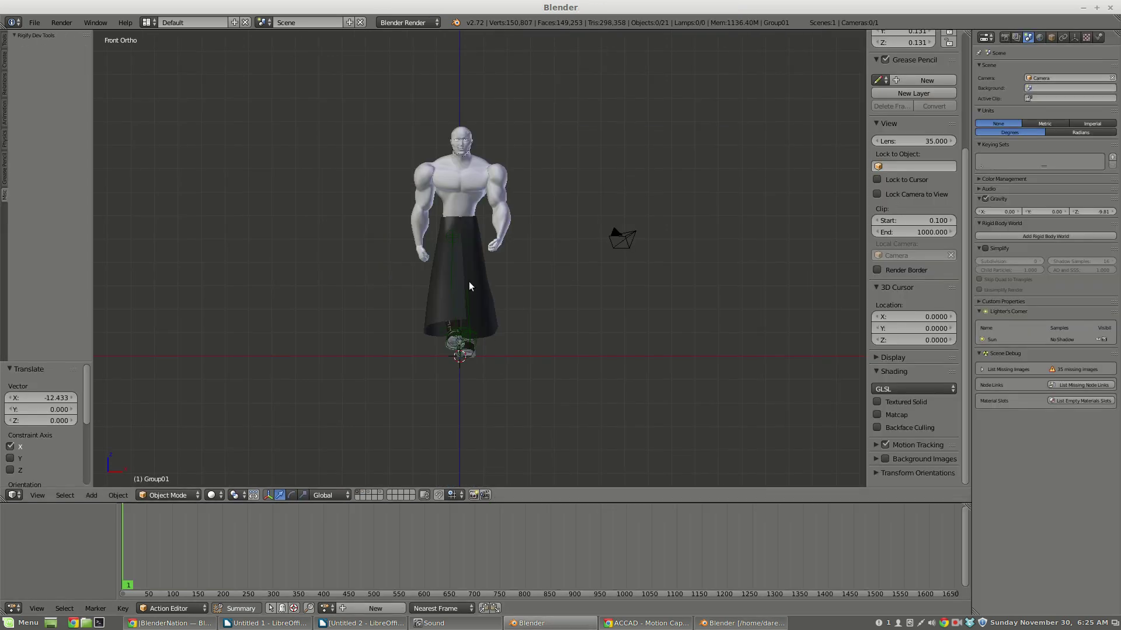
pyautogui.keyDown('shift'); pyautogui.click(362, 493); pyautogui.keyUp('shift')
pyautogui.moveTo(488, 313); pyautogui.dragTo(520, 246, button='middle')
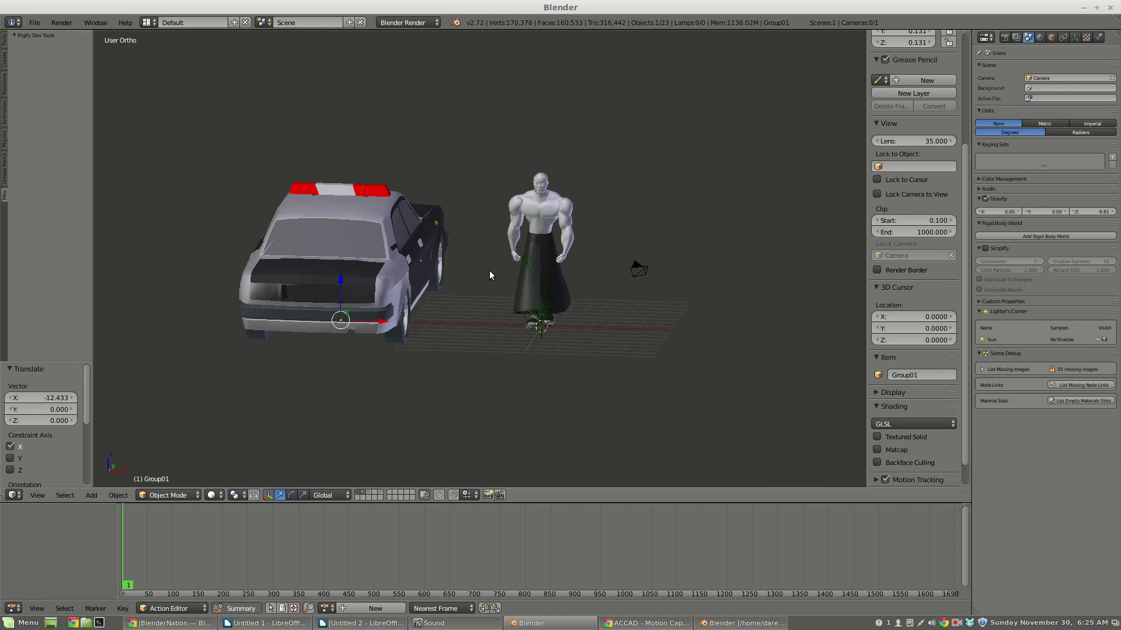
pyautogui.scroll(5, 542, 315)
pyautogui.rightClick(571, 319)
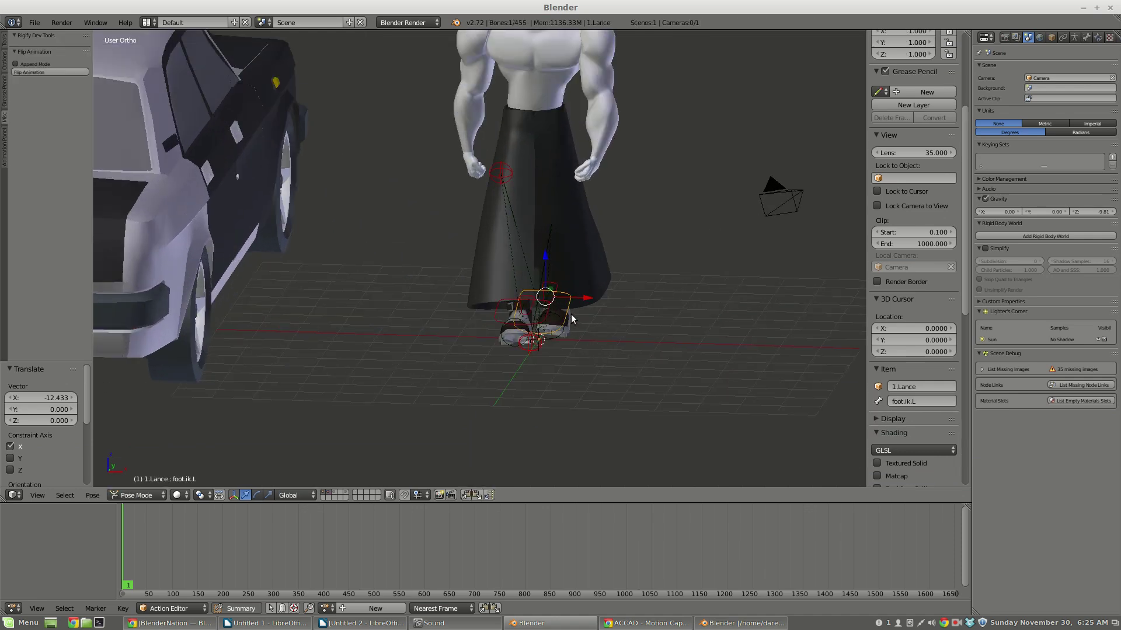
# - Show the rig's head, torso, FK arm and FK leg layers and select the chest bone
pyautogui.scroll(-1, 629, 282)
pyautogui.scroll(-12, 950, 411)
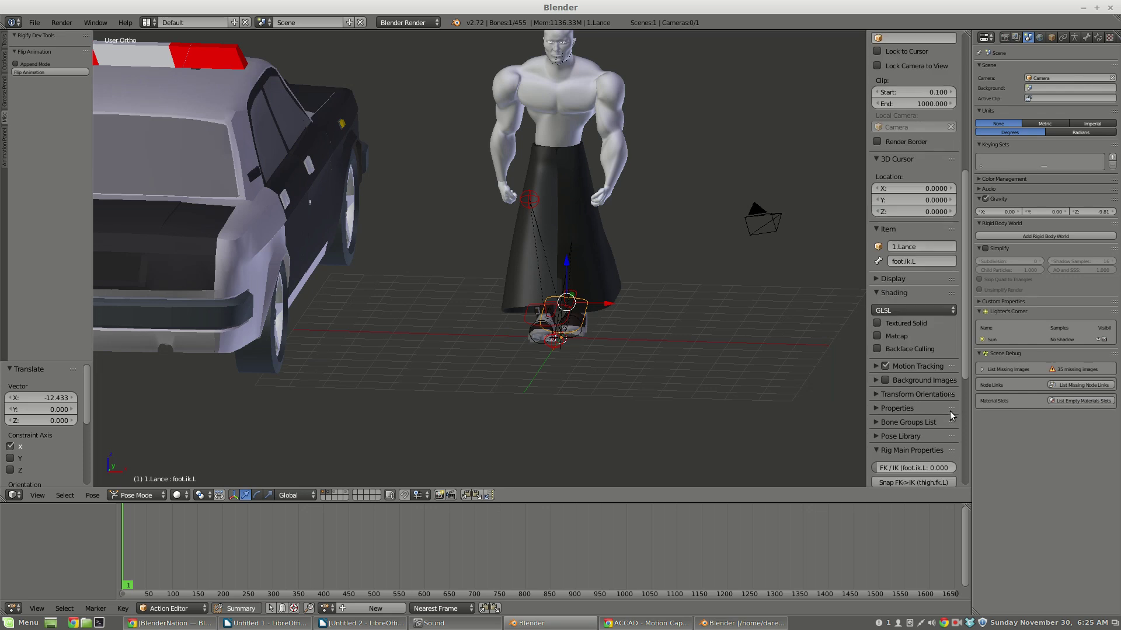
pyautogui.click(901, 357)
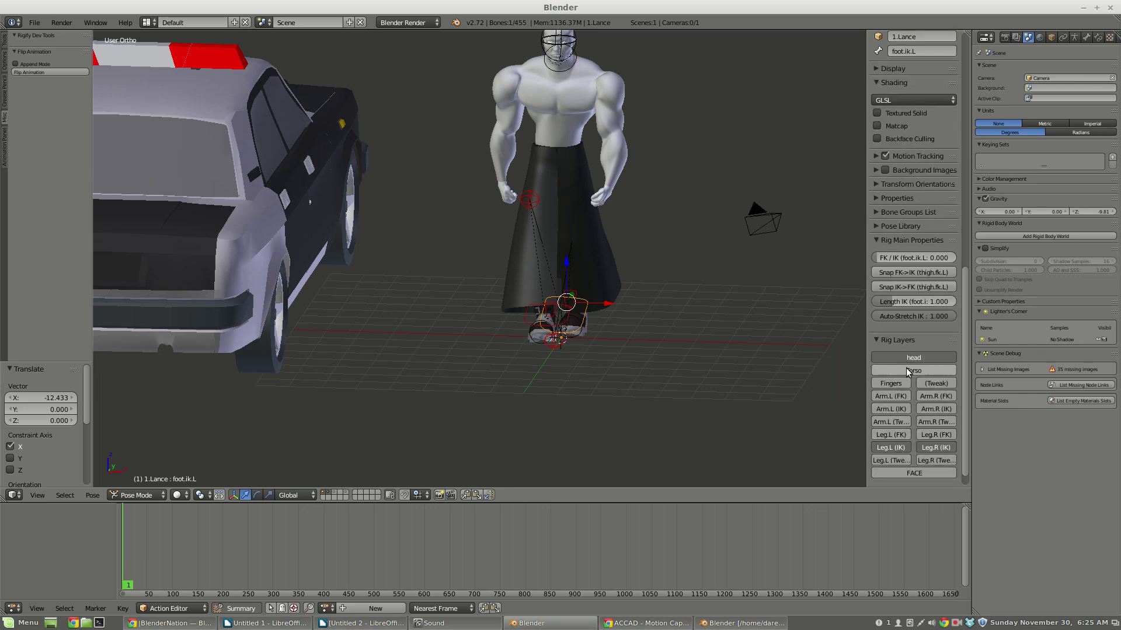
pyautogui.click(906, 371)
pyautogui.click(906, 396)
pyautogui.click(924, 395)
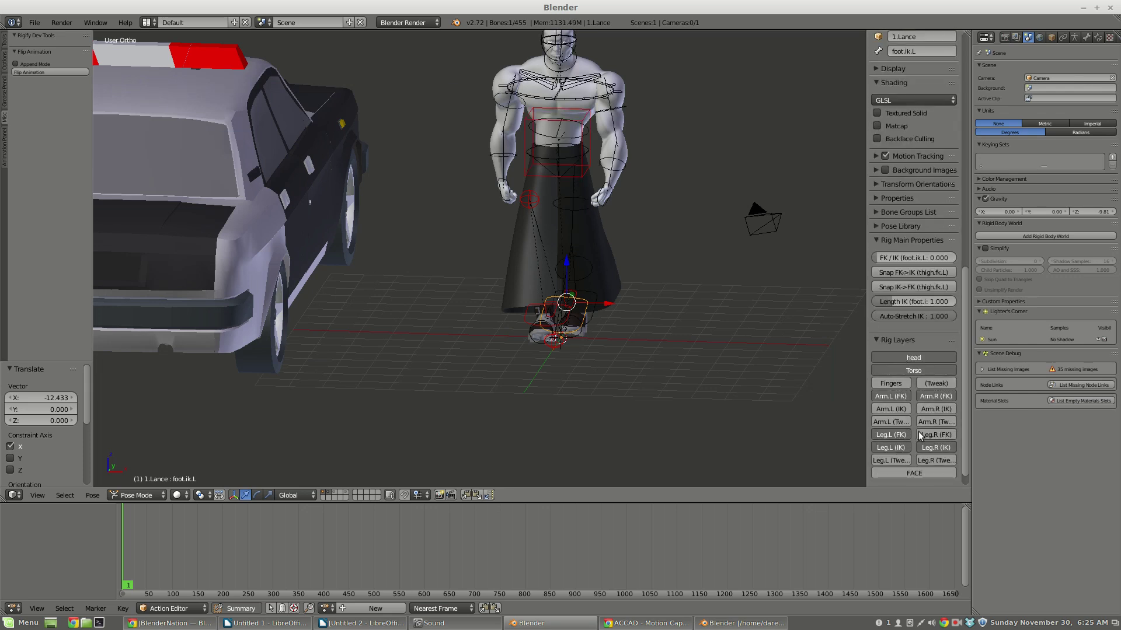
pyautogui.click(921, 433)
pyautogui.moveTo(701, 327); pyautogui.dragTo(548, 176, button='middle')
pyautogui.rightClick(550, 173)
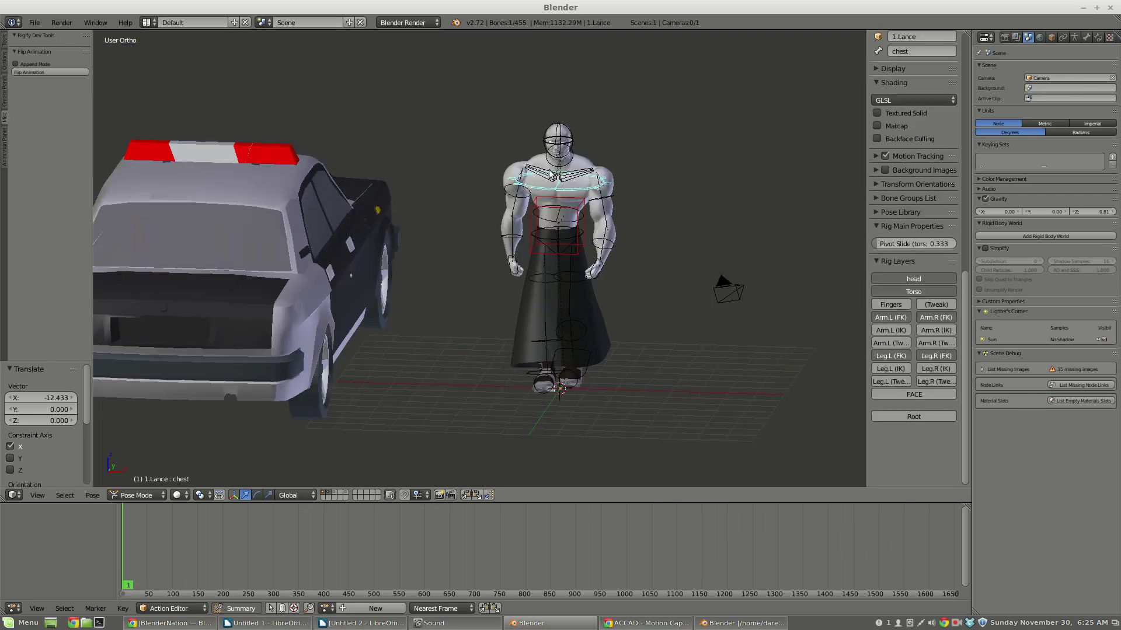
# - Append the action 1.Lance_BodyHookLeft_90 from Lance_BVHtoAction.blend in the male folder
pyautogui.click(35, 22)
pyautogui.click(57, 205)
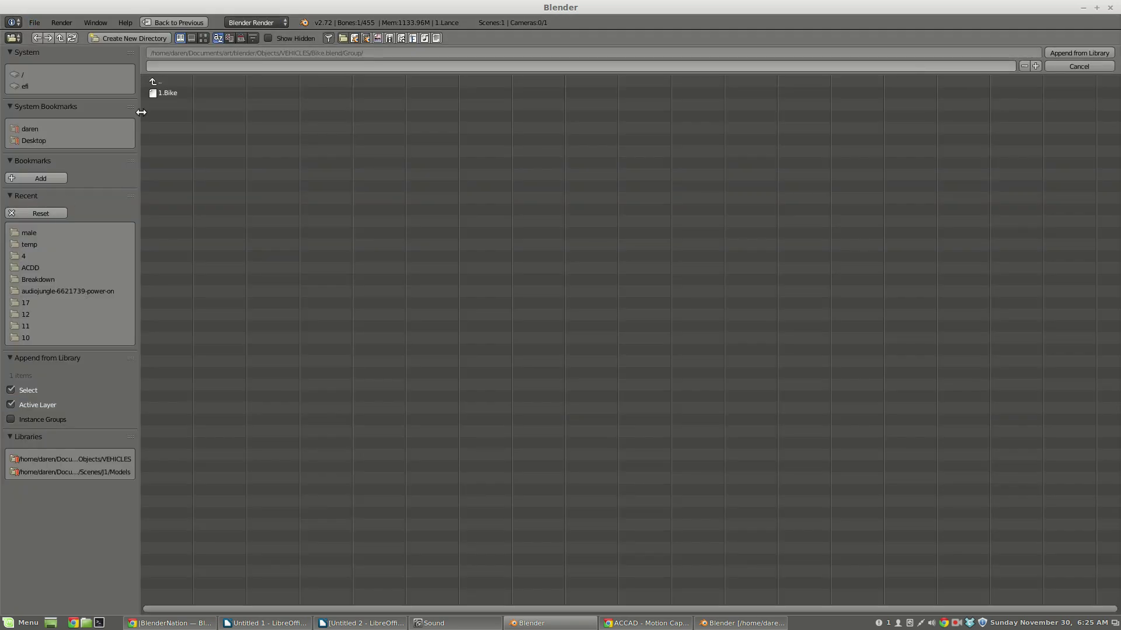
pyautogui.click(33, 233)
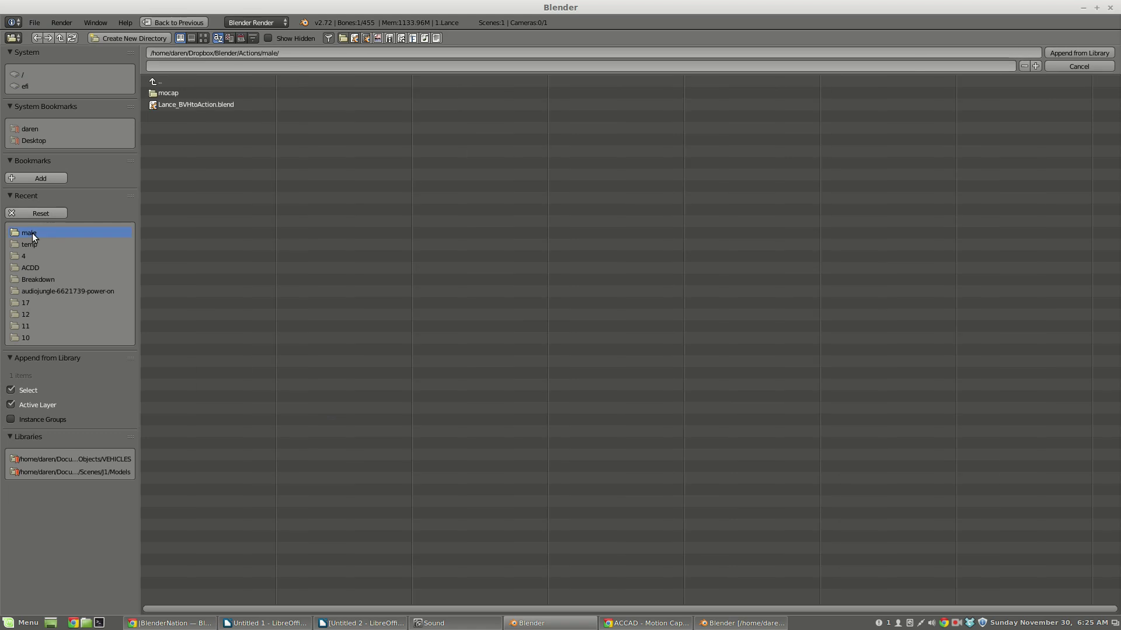
pyautogui.click(167, 106)
pyautogui.click(166, 91)
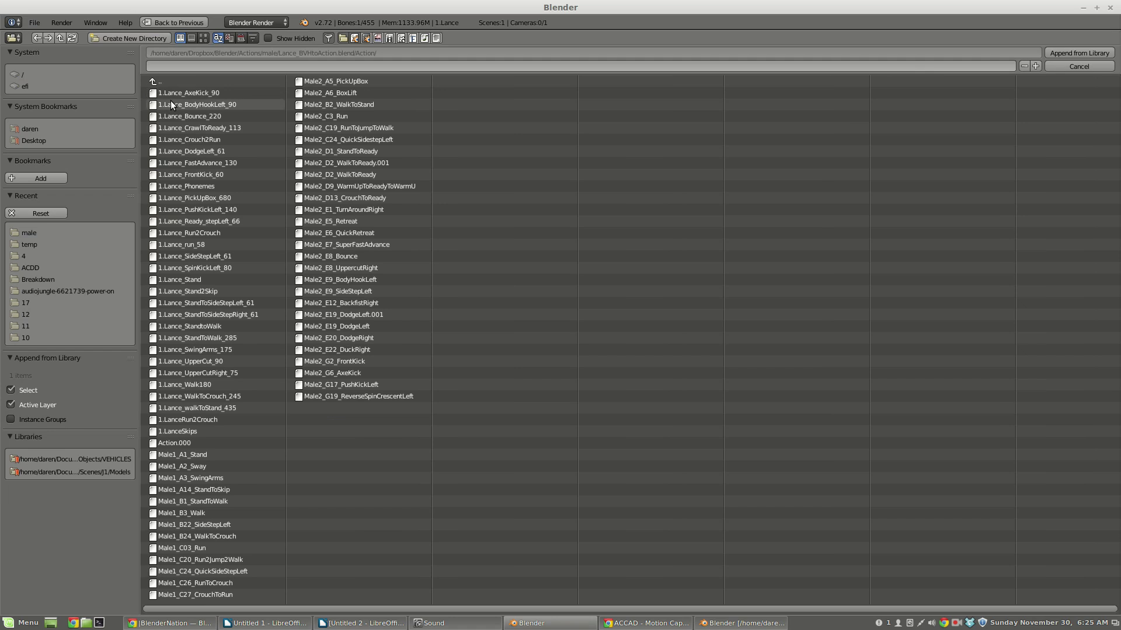
pyautogui.click(172, 105)
pyautogui.click(1079, 54)
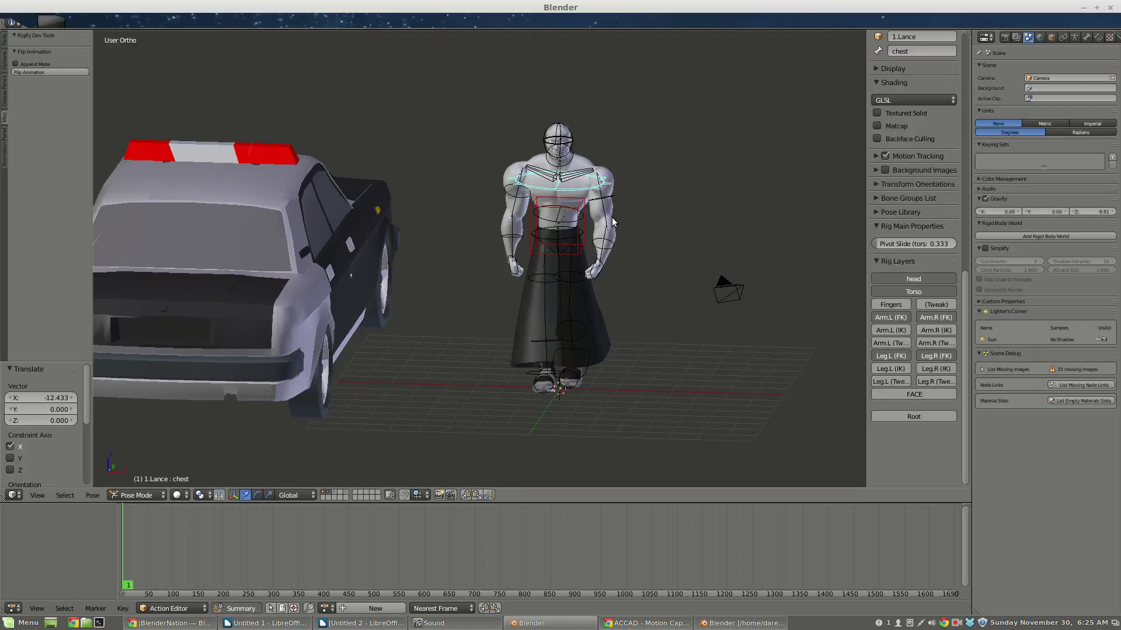
# - Assign the action 1.Lance_BodyHookLeft_90 to the 1.Lance rig and scrub the animation to frame 96
pyautogui.click(328, 609)
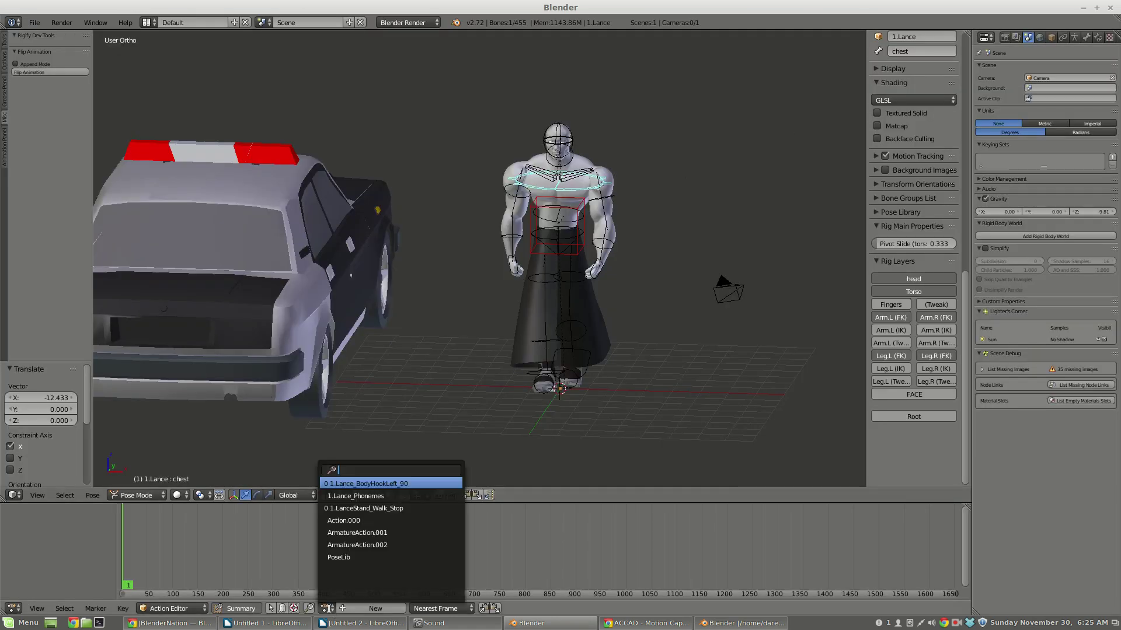
pyautogui.click(365, 484)
pyautogui.scroll(-2, 290, 408)
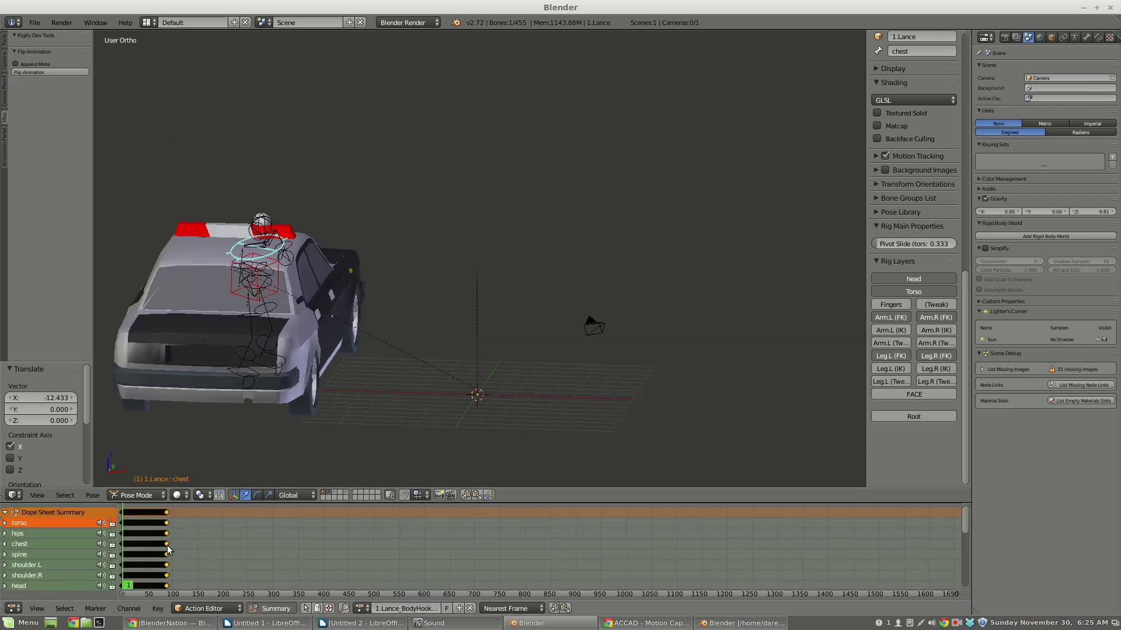
pyautogui.moveTo(153, 542); pyautogui.dragTo(239, 550, button='middle')
pyautogui.moveTo(243, 544); pyautogui.dragTo(279, 543)
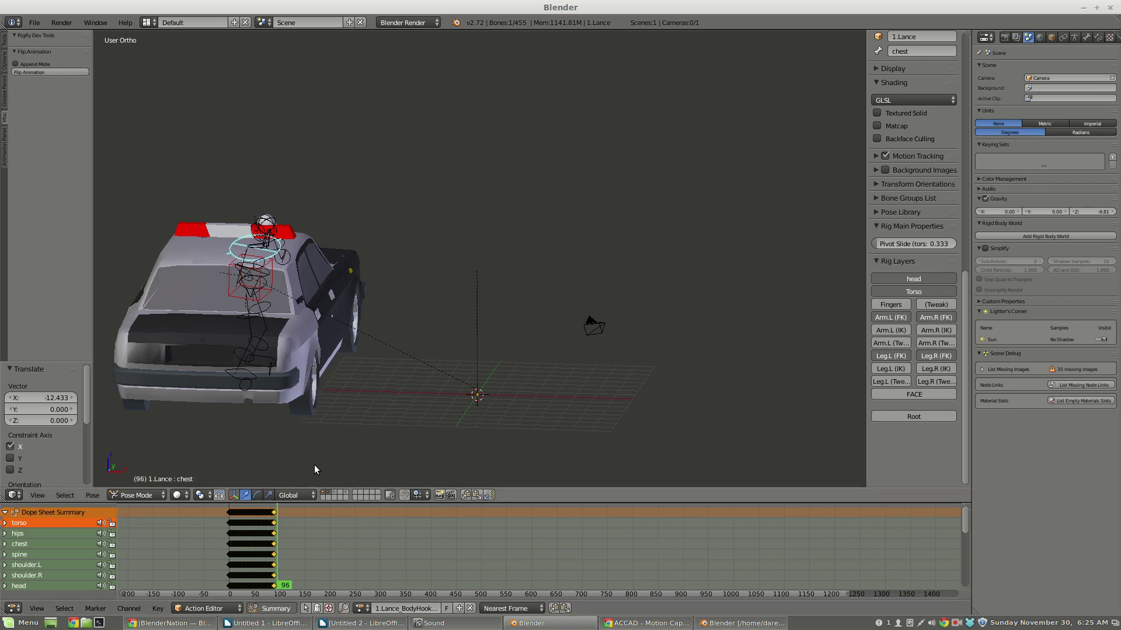
# - Show the rig's root layer, select the torso bone and expand its channels in an enlarged Graph Editor
pyautogui.click(895, 418)
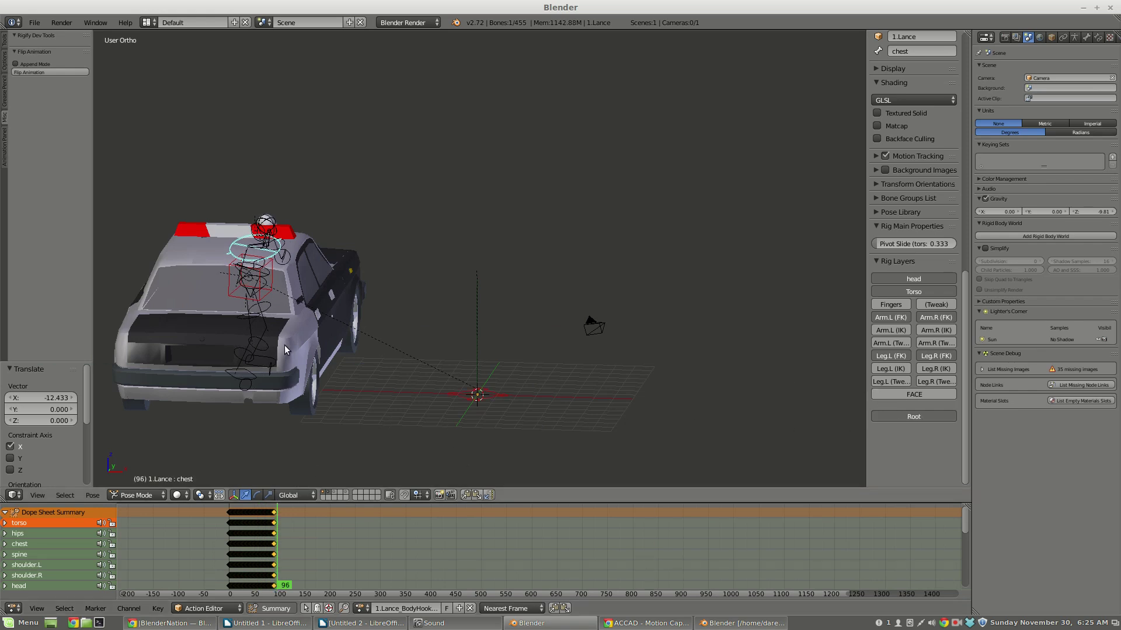
pyautogui.rightClick(234, 294)
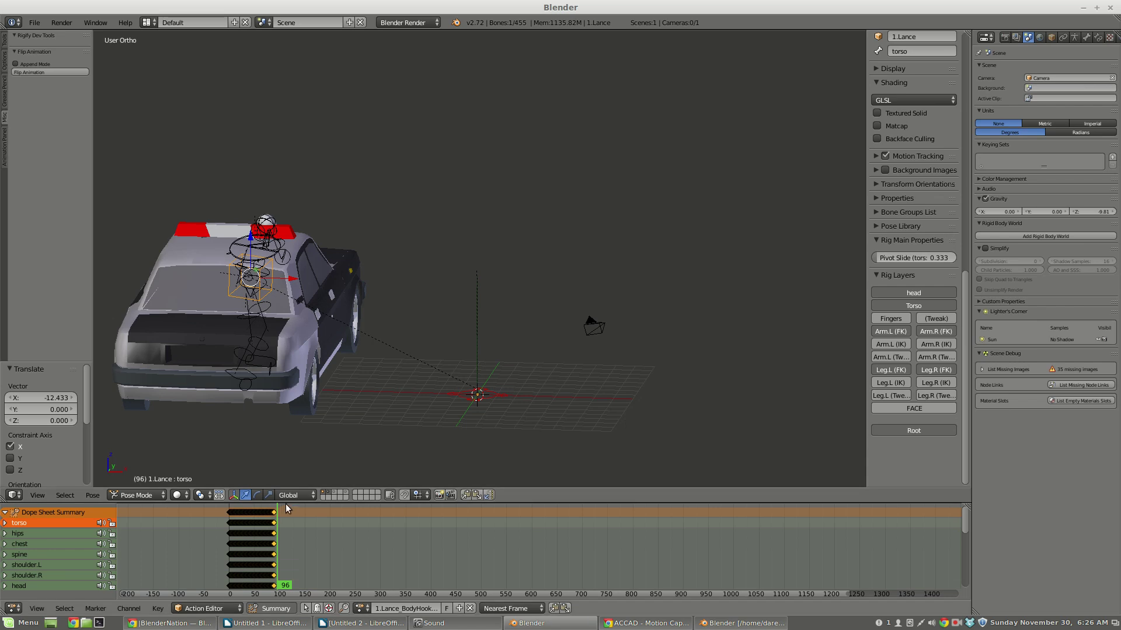
pyautogui.click(13, 608)
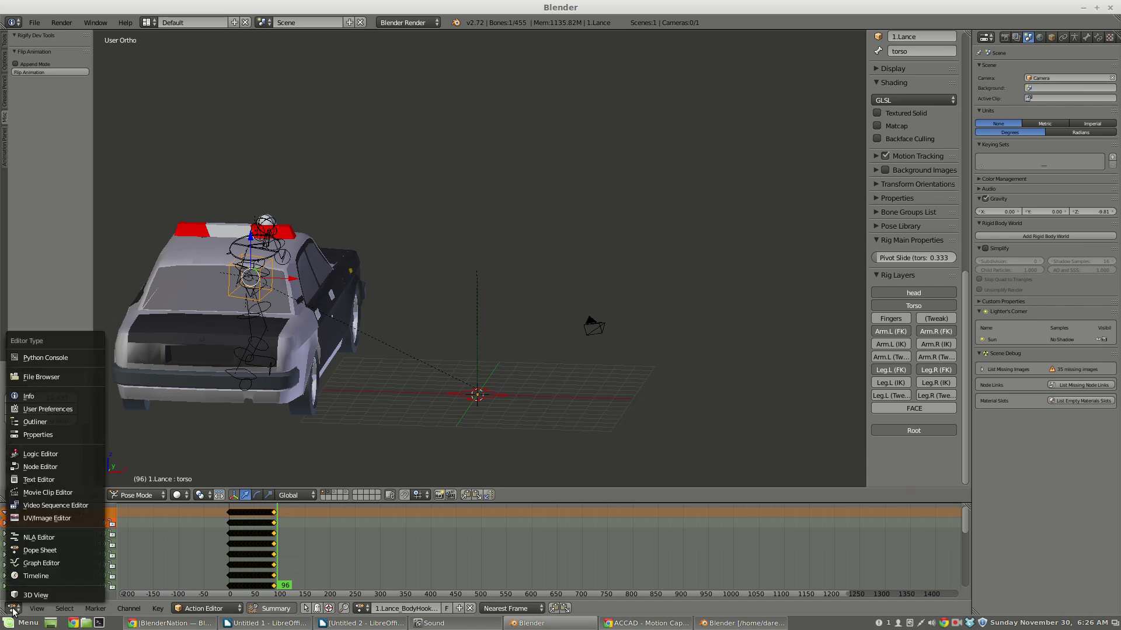
pyautogui.click(35, 561)
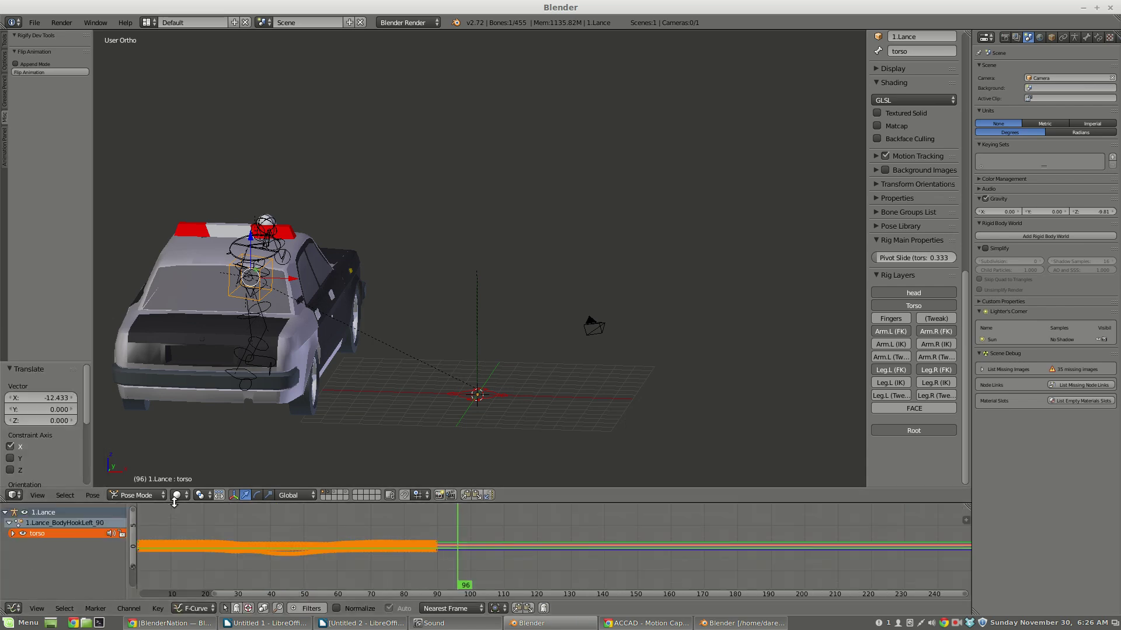
pyautogui.moveTo(174, 501); pyautogui.dragTo(192, 416)
pyautogui.click(12, 456)
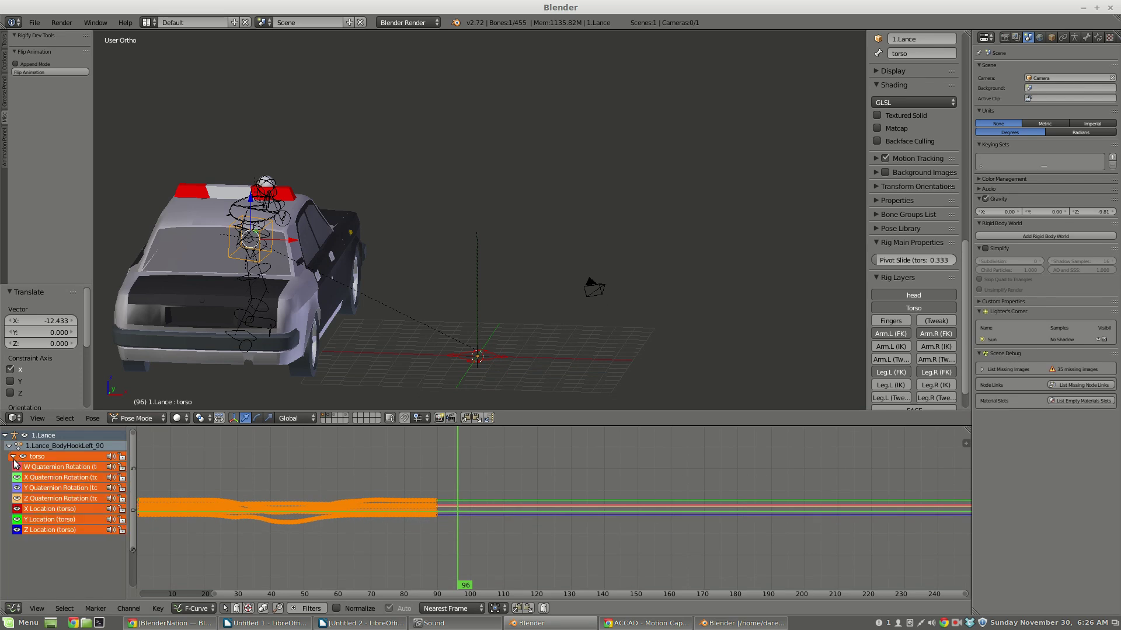
# - Isolate the torso's X Location curve and raise it by about 11.7 to bring the character back near the origin
pyautogui.moveTo(19, 478); pyautogui.dragTo(18, 499)
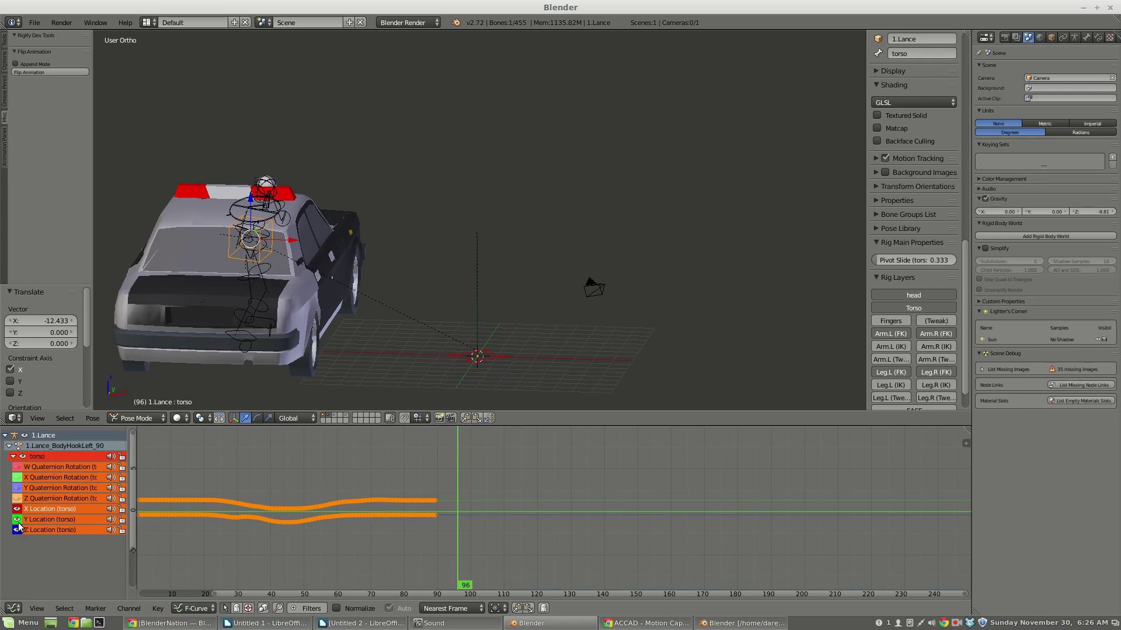
pyautogui.moveTo(18, 519); pyautogui.dragTo(19, 533)
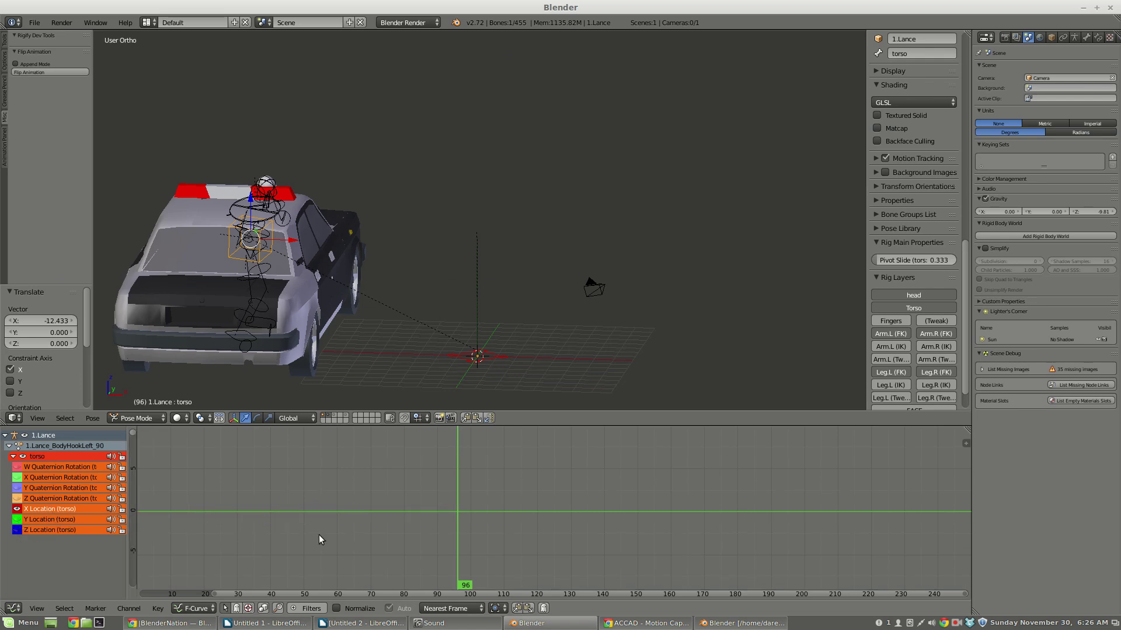
pyautogui.press('g')
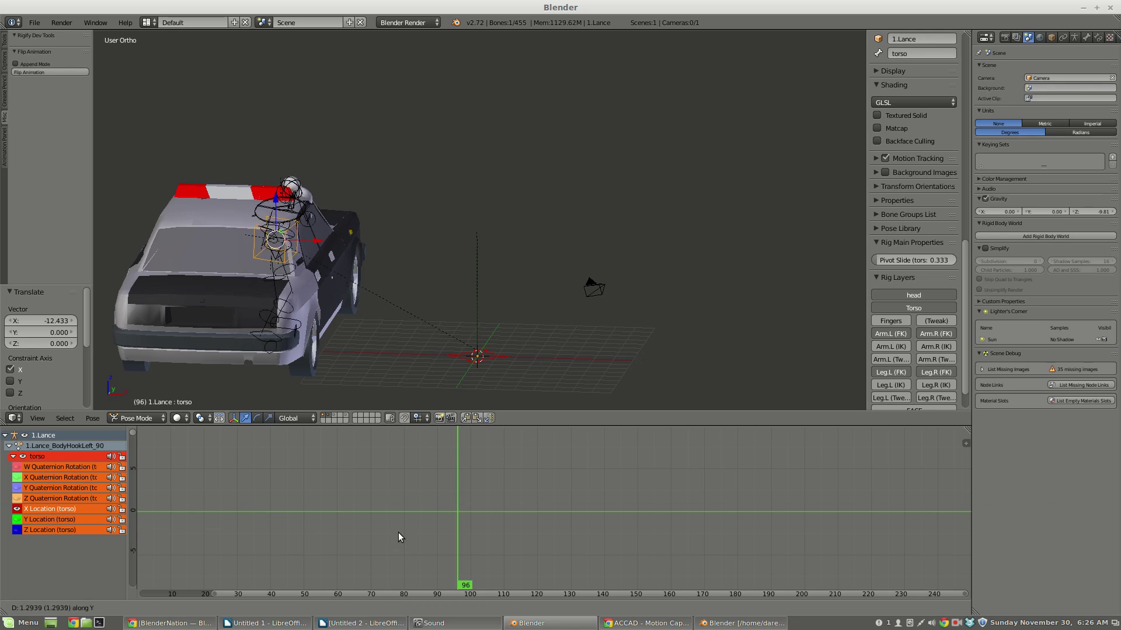
pyautogui.press('Escape')
pyautogui.press('Home')
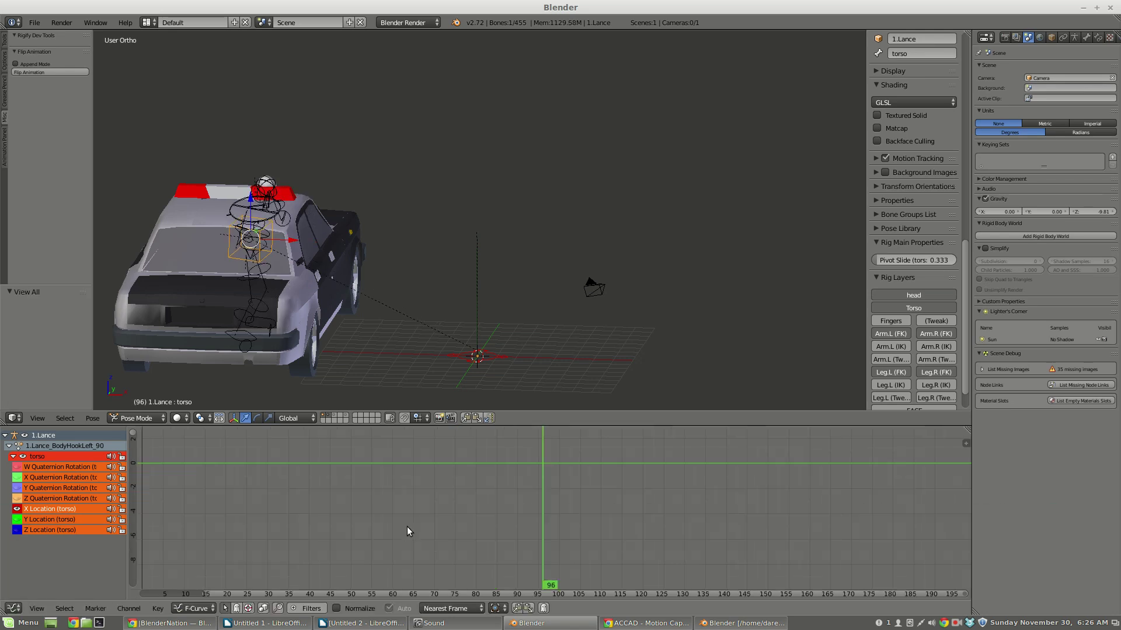
pyautogui.keyDown('ctrl'); pyautogui.moveTo(734, 506); pyautogui.dragTo(638, 506, button='middle'); pyautogui.keyUp('ctrl')
pyautogui.press('g')
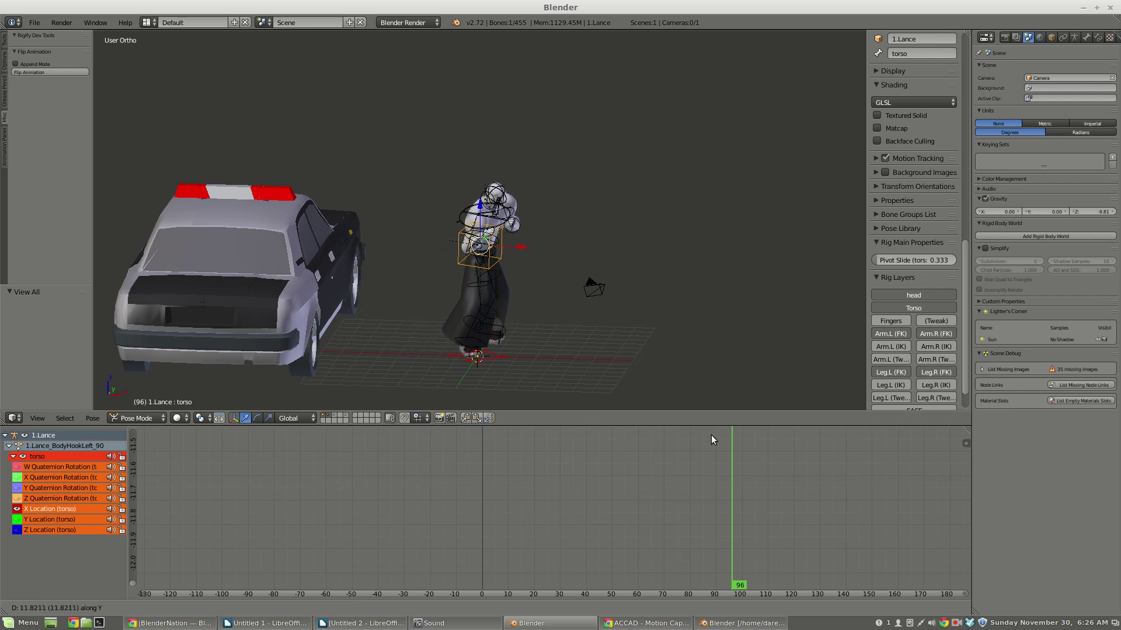
pyautogui.click(712, 453)
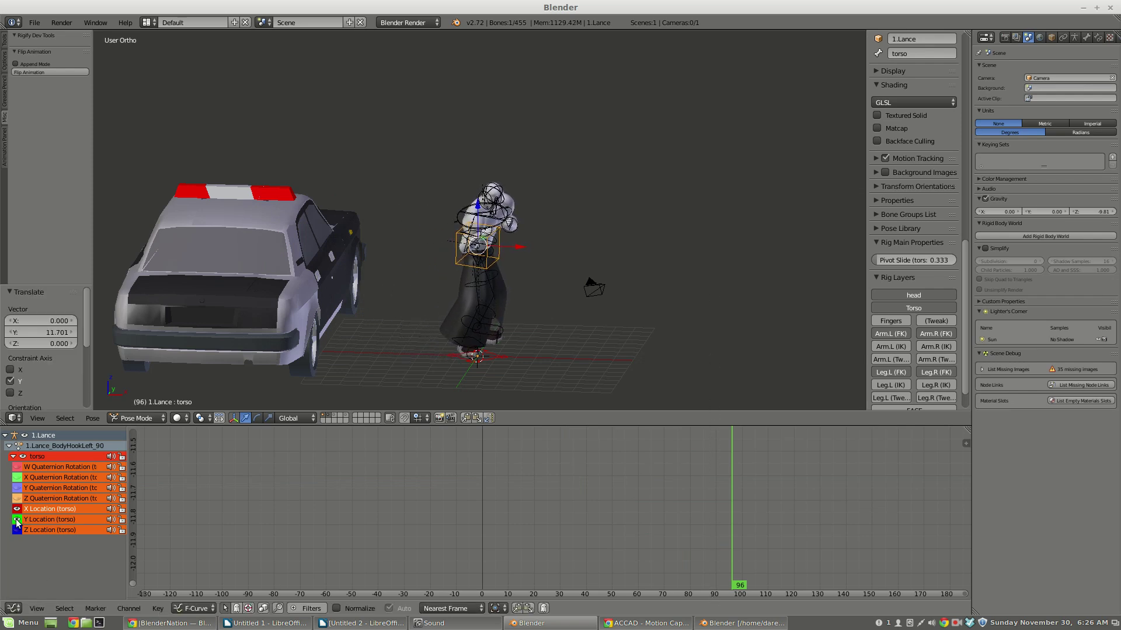
# - Switch to the right view and make all of the torso's rotation and location curves visible again
pyautogui.press('KP_3')
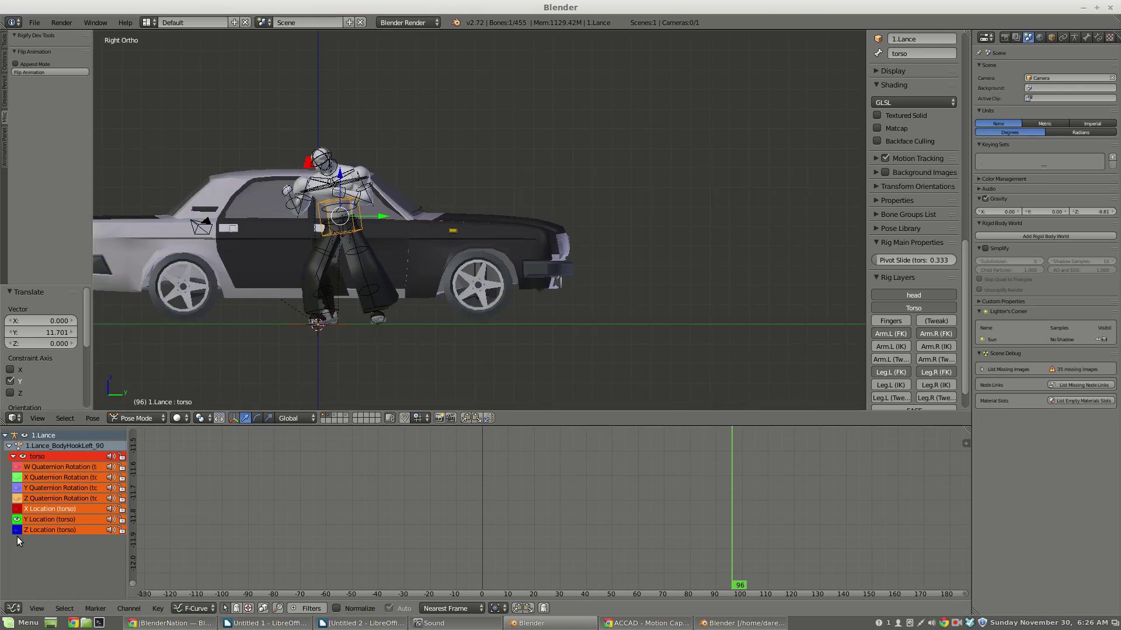
pyautogui.moveTo(17, 467); pyautogui.dragTo(20, 532)
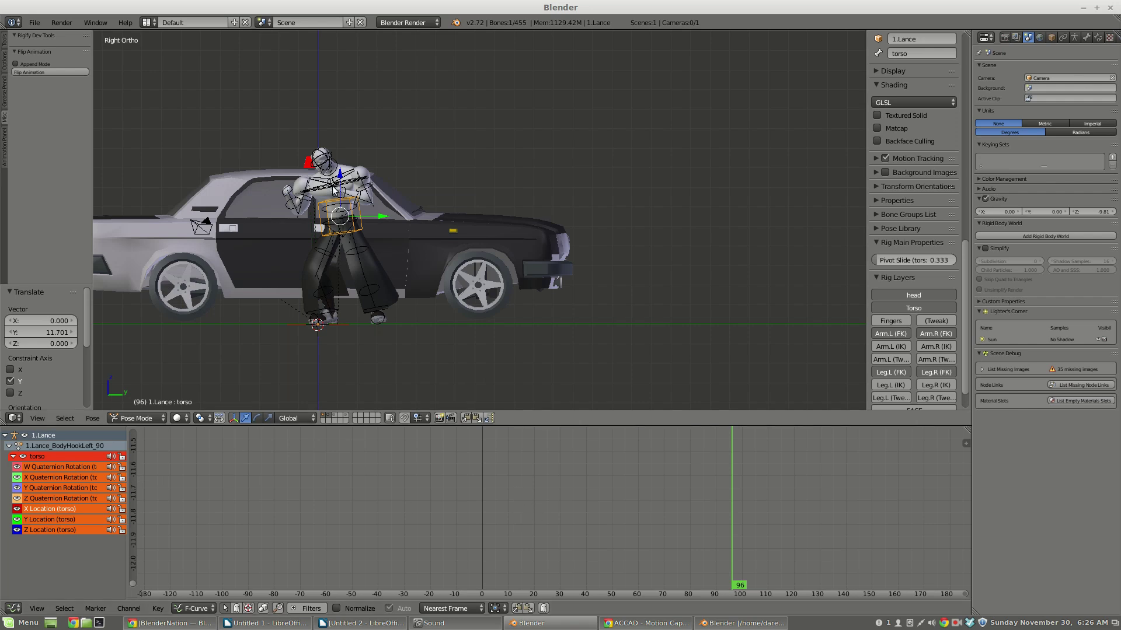
pyautogui.scroll(3, 303, 195)
pyautogui.scroll(2, 306, 210)
pyautogui.scroll(-2, 315, 263)
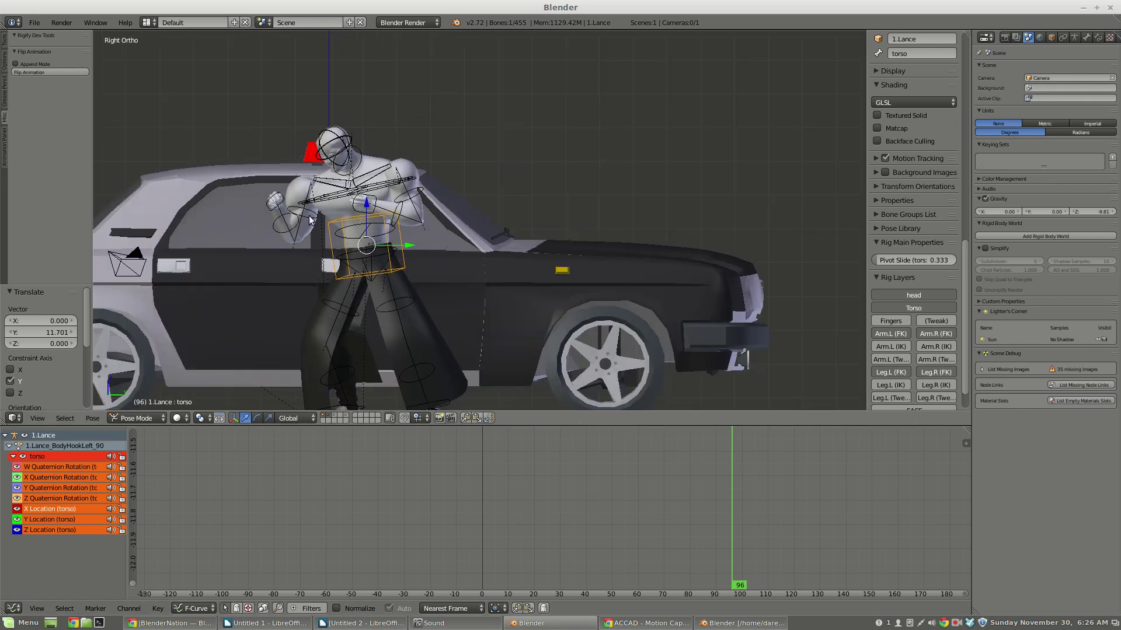
# - Scrub the animation to frame 77 and turn on Simplify for the scene
pyautogui.click(489, 485)
pyautogui.moveTo(496, 487); pyautogui.dragTo(681, 465)
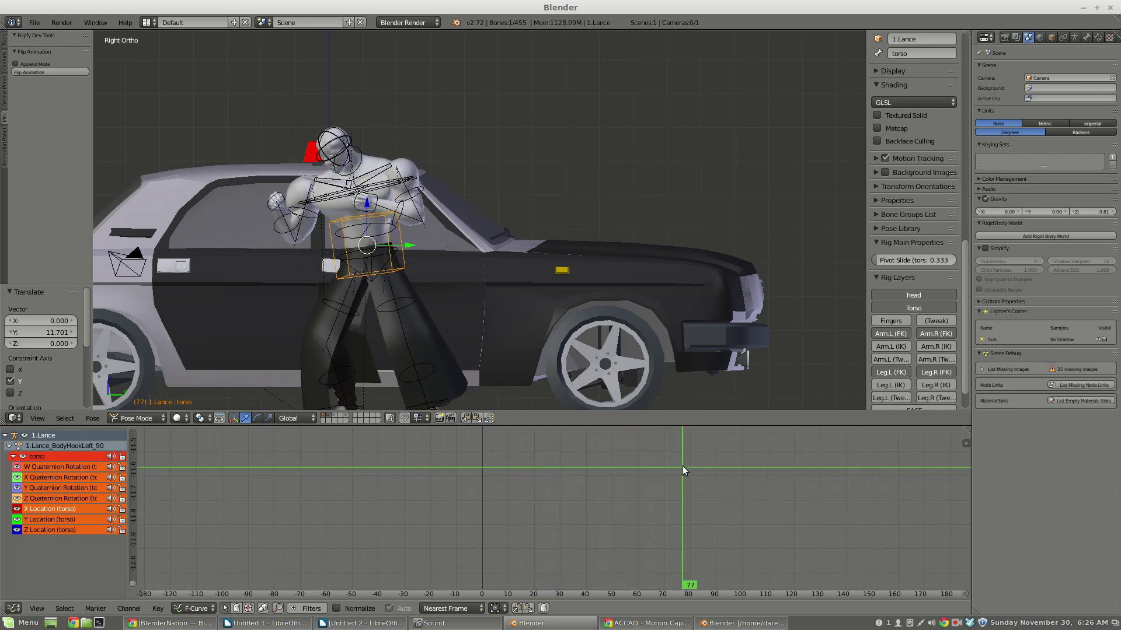
pyautogui.click(985, 248)
# - Select the rig's root bone and move the character about -5.1 along the X axis toward the car
pyautogui.scroll(-5, 400, 275)
pyautogui.moveTo(390, 331); pyautogui.dragTo(419, 379, button='middle')
pyautogui.scroll(3, 373, 352)
pyautogui.rightClick(380, 348)
pyautogui.scroll(2, 379, 347)
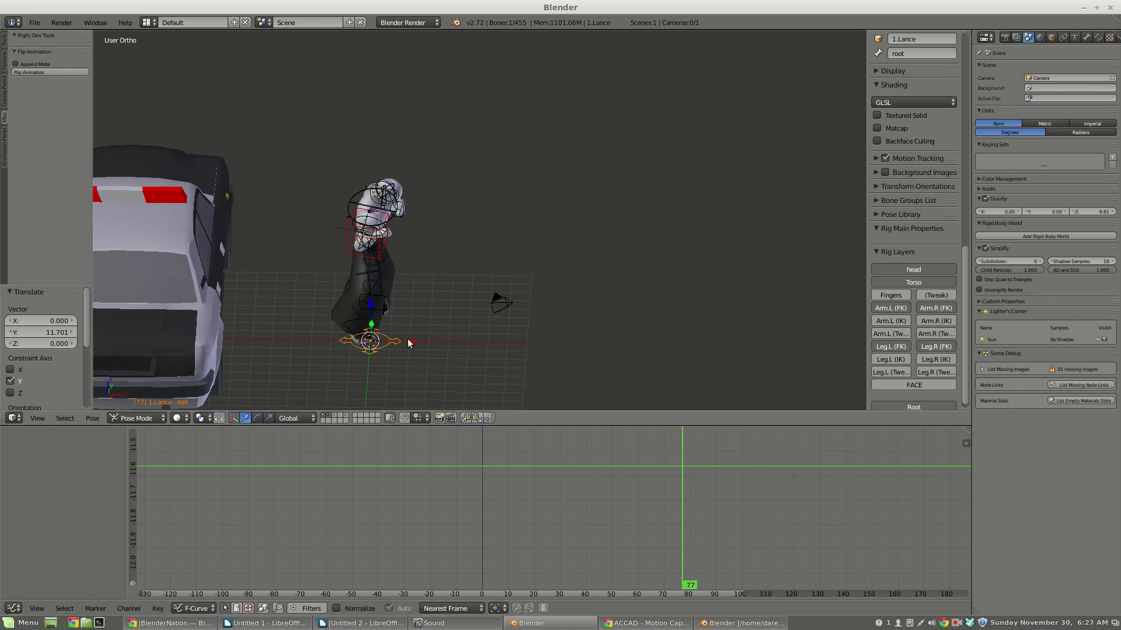
pyautogui.moveTo(412, 344); pyautogui.dragTo(322, 332)
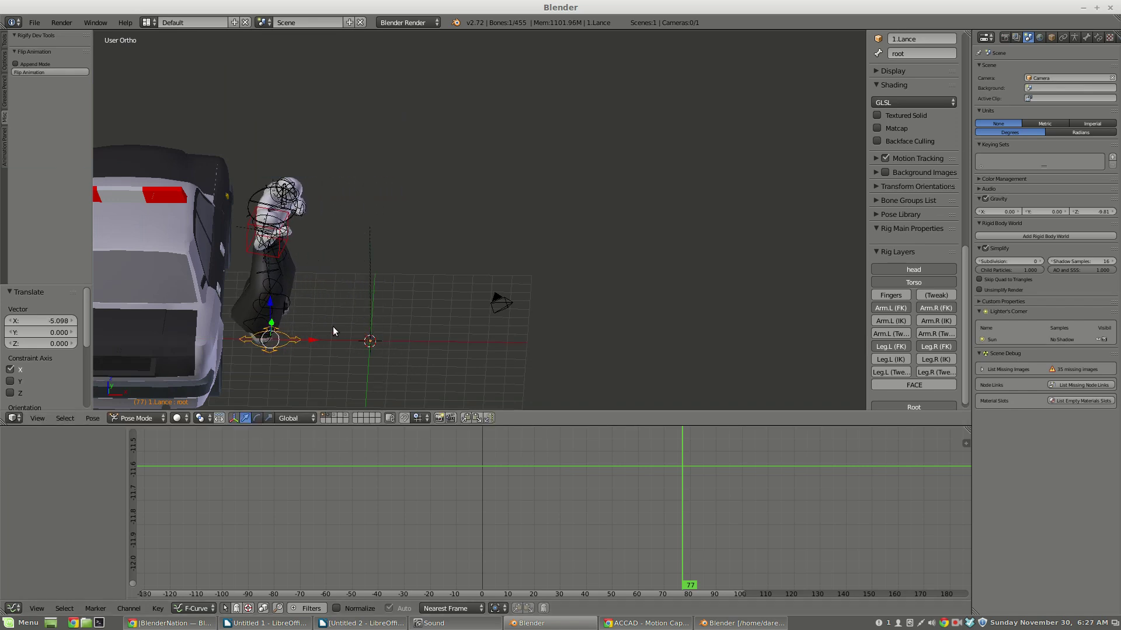
# - Rotate the root bone about global Z and shift it about -1.13 along X beside the car, scrubbing to frame 76 to check
pyautogui.press('r')
pyautogui.press('z')
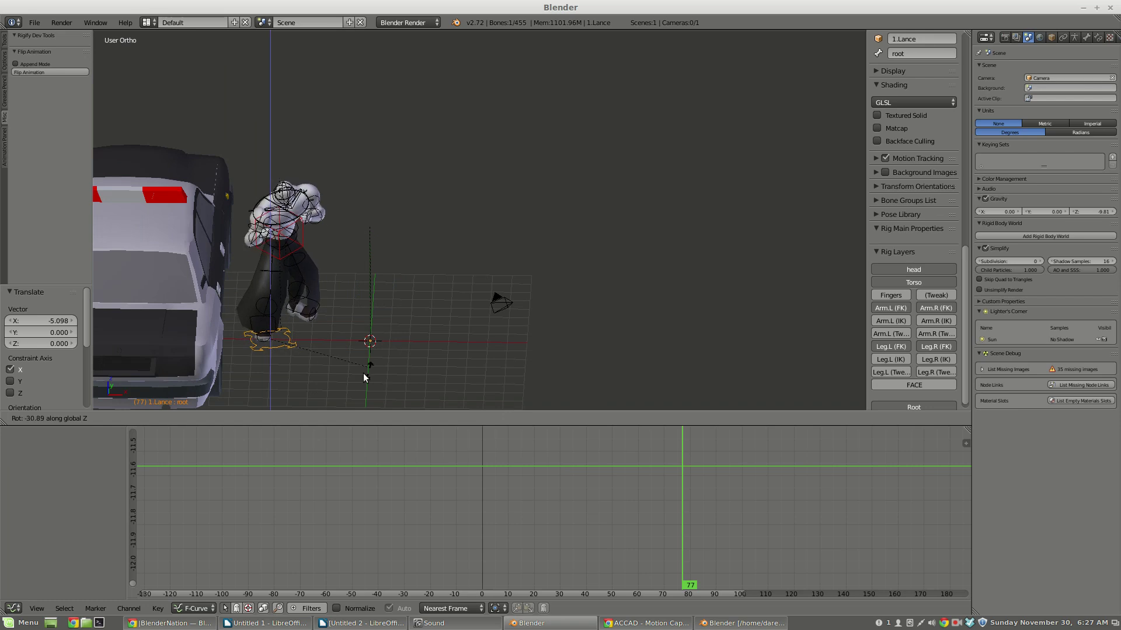
pyautogui.click(336, 387)
pyautogui.moveTo(313, 342); pyautogui.dragTo(290, 342)
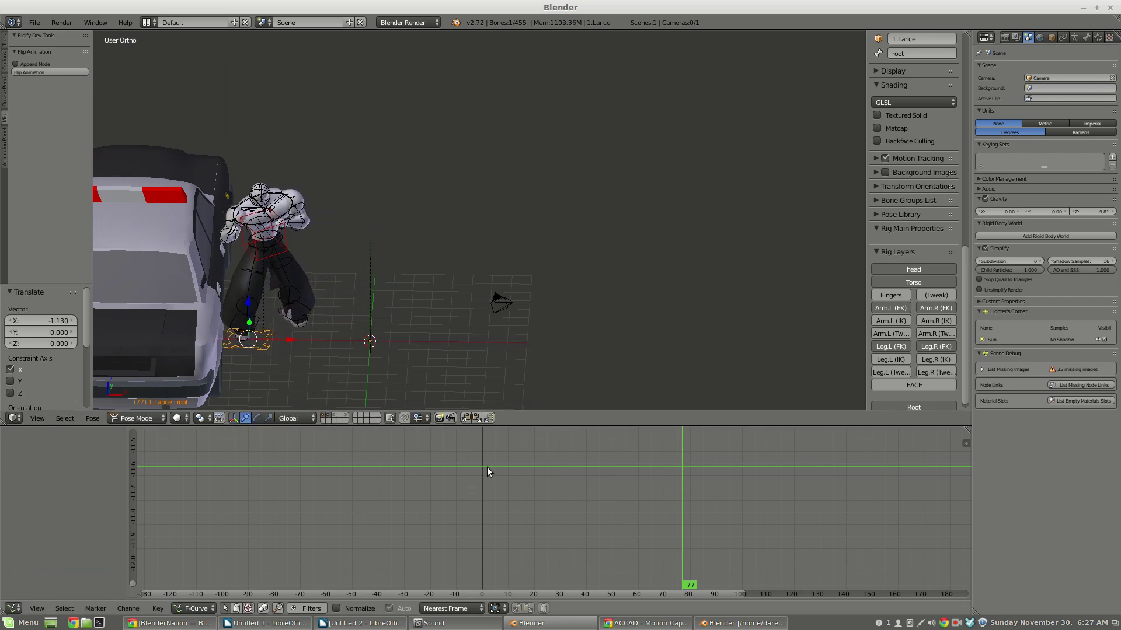
pyautogui.moveTo(489, 467); pyautogui.dragTo(678, 446)
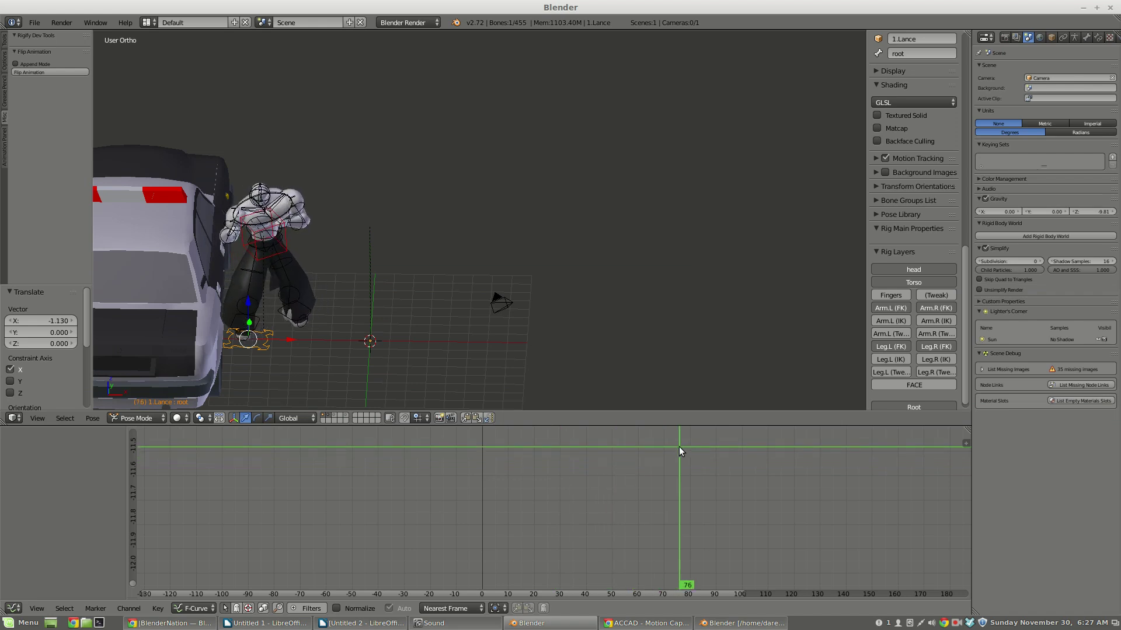
pyautogui.scroll(3, 254, 296)
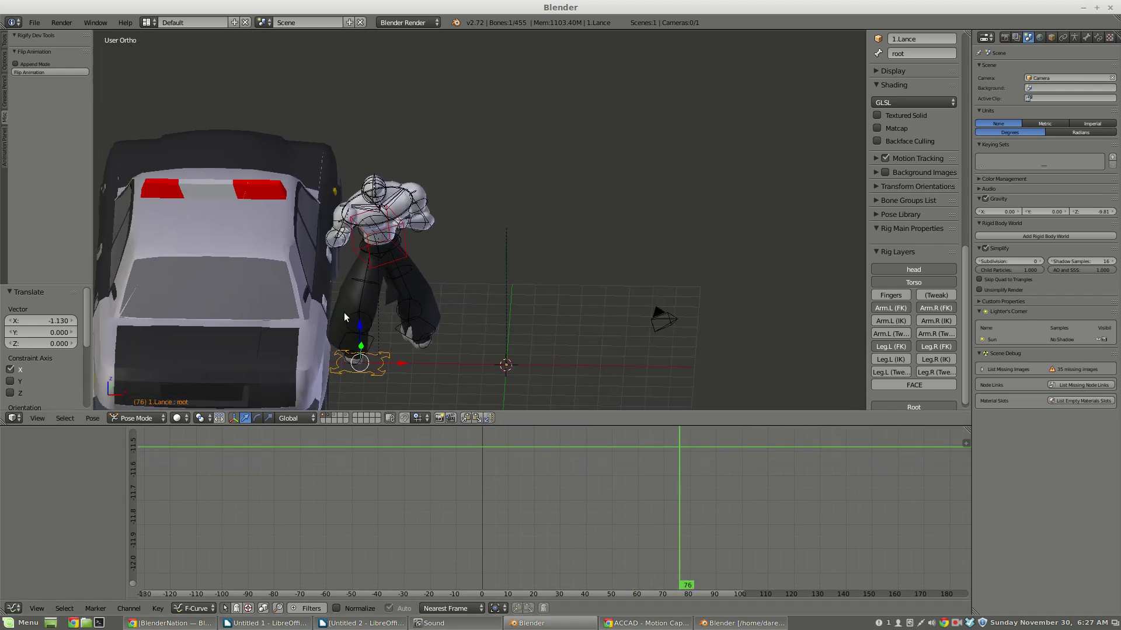
# - Show the motorcycle's layer together with the character's layer instead of the car's, and set the viewport shading to textured
pyautogui.click(336, 416)
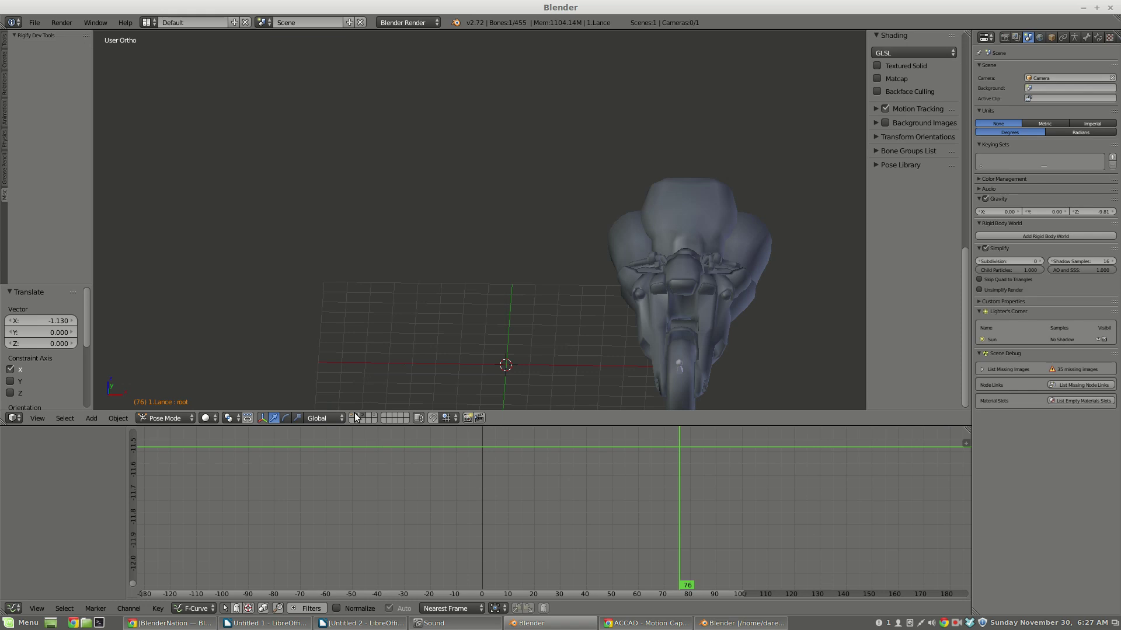
pyautogui.keyDown('shift'); pyautogui.click(356, 417); pyautogui.keyUp('shift')
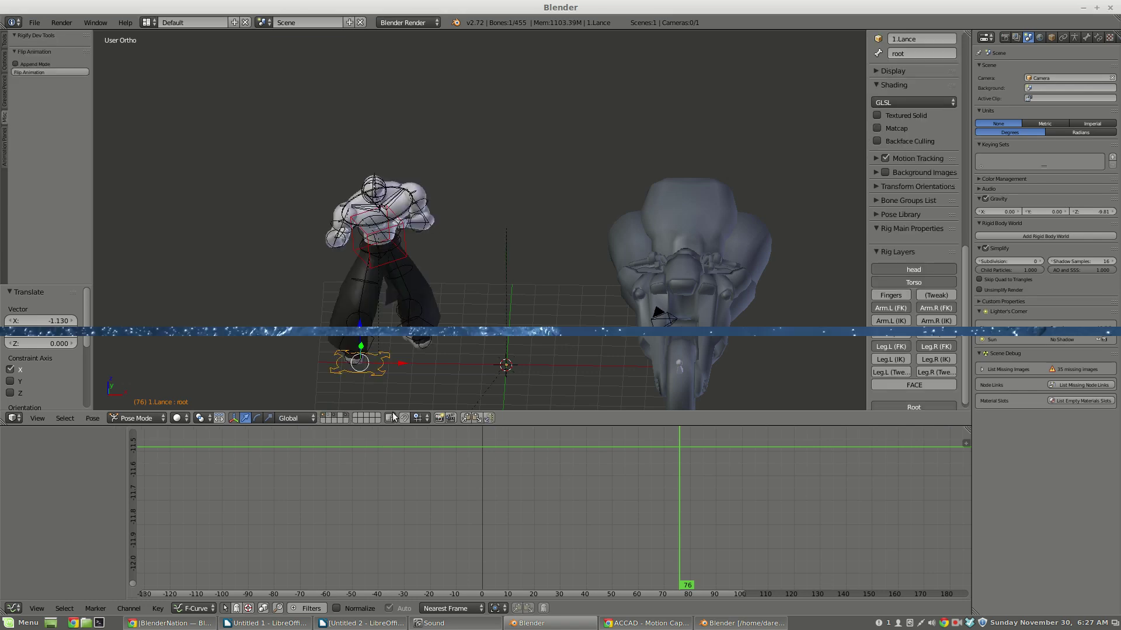
pyautogui.hotkey('alt', 'z')
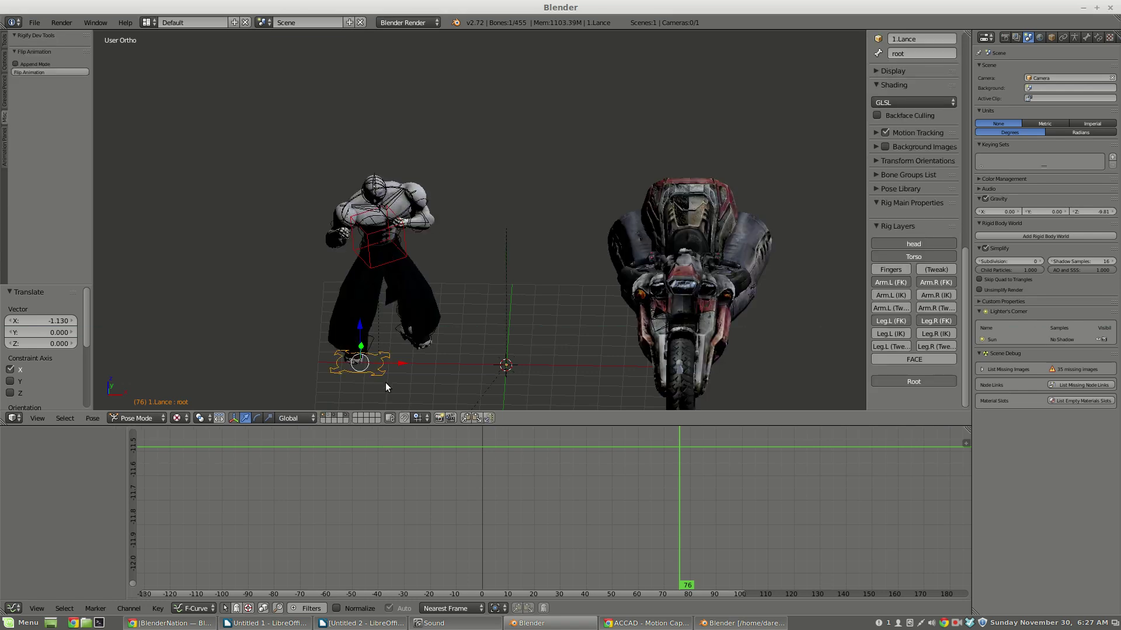
# - Move the root bone about 17.4 along the X axis to the far side of the motorcycle and scrub the animation to frame 79
pyautogui.press('g')
pyautogui.press('x')
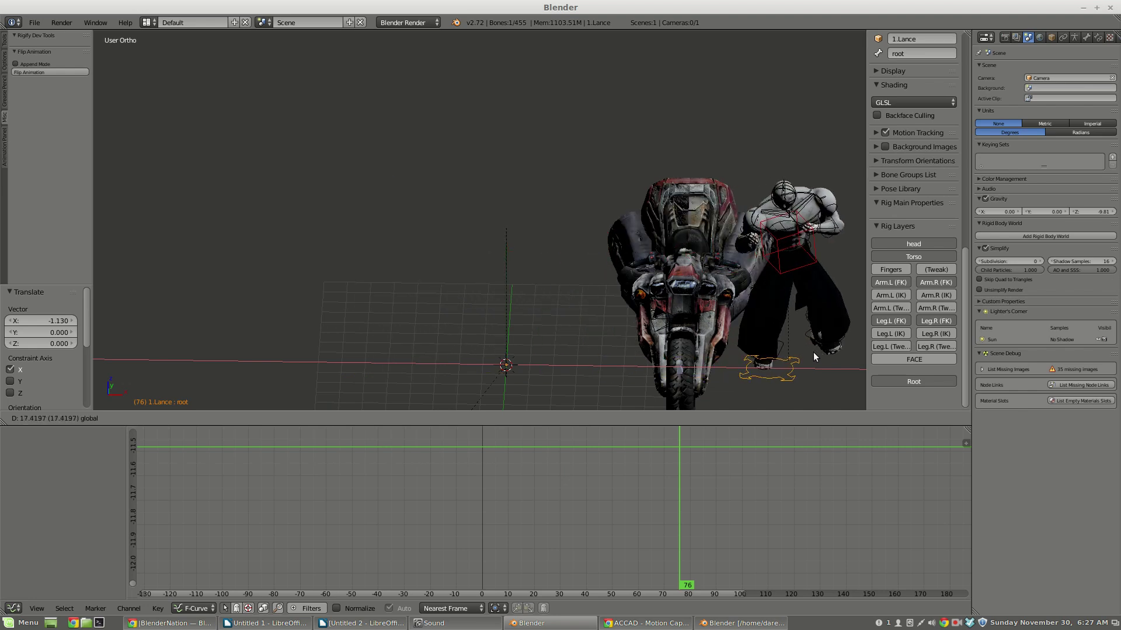
pyautogui.click(809, 352)
pyautogui.moveTo(487, 447); pyautogui.dragTo(688, 450)
pyautogui.scroll(-2, 636, 331)
pyautogui.moveTo(637, 332); pyautogui.dragTo(642, 256, button='middle')
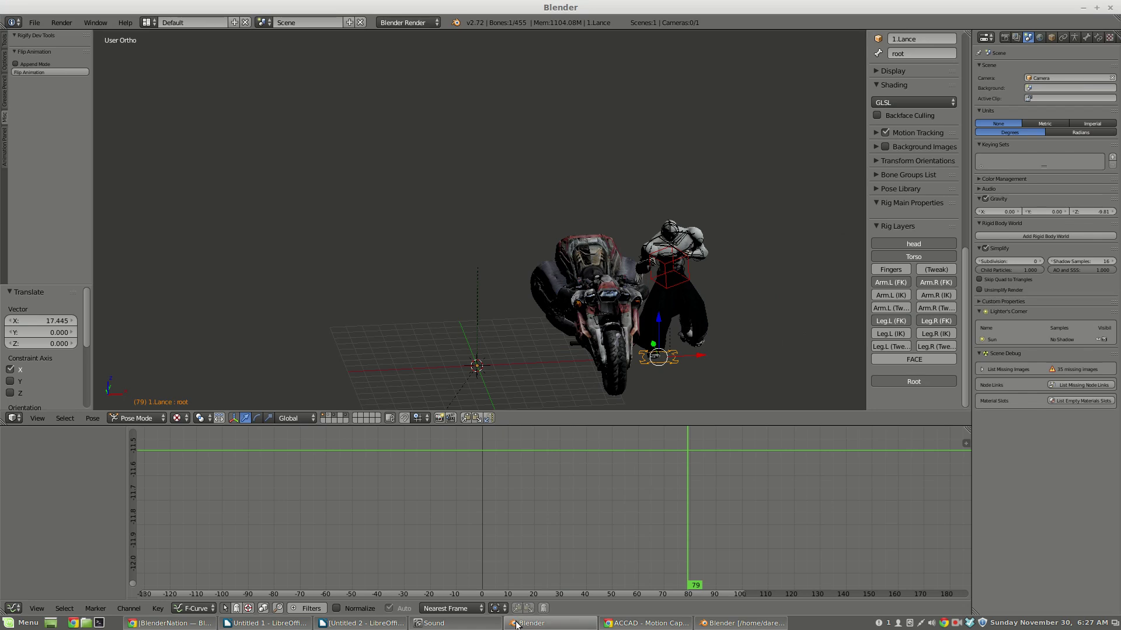
# - Switch to the Blender window with Lance_BVHtoAction.blend and open the list of stored actions
pyautogui.click(738, 623)
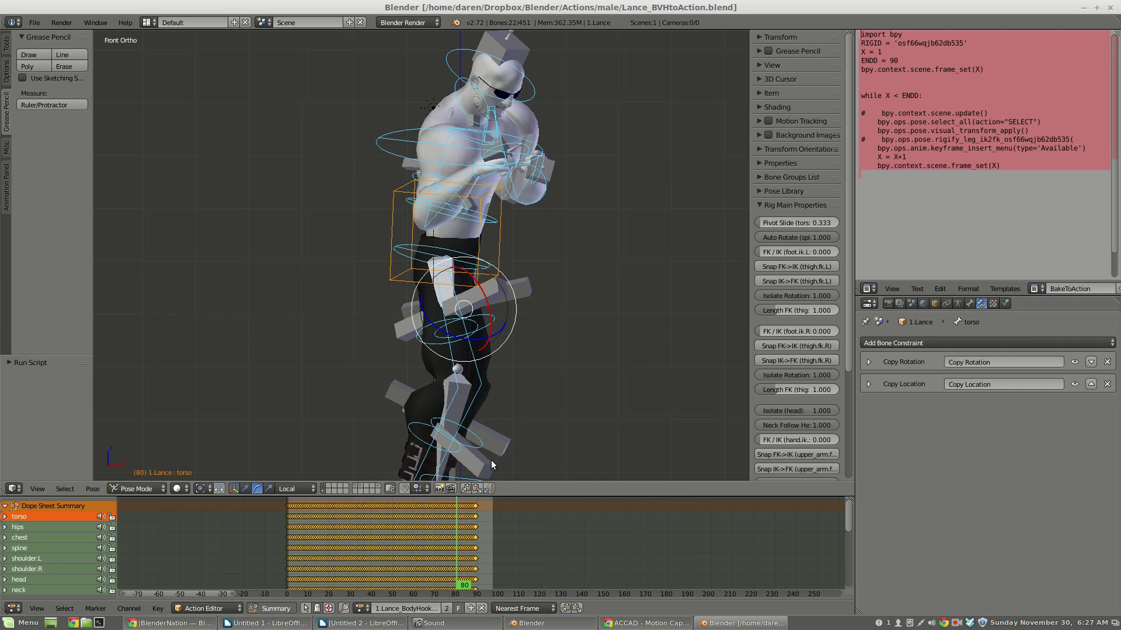
pyautogui.click(362, 607)
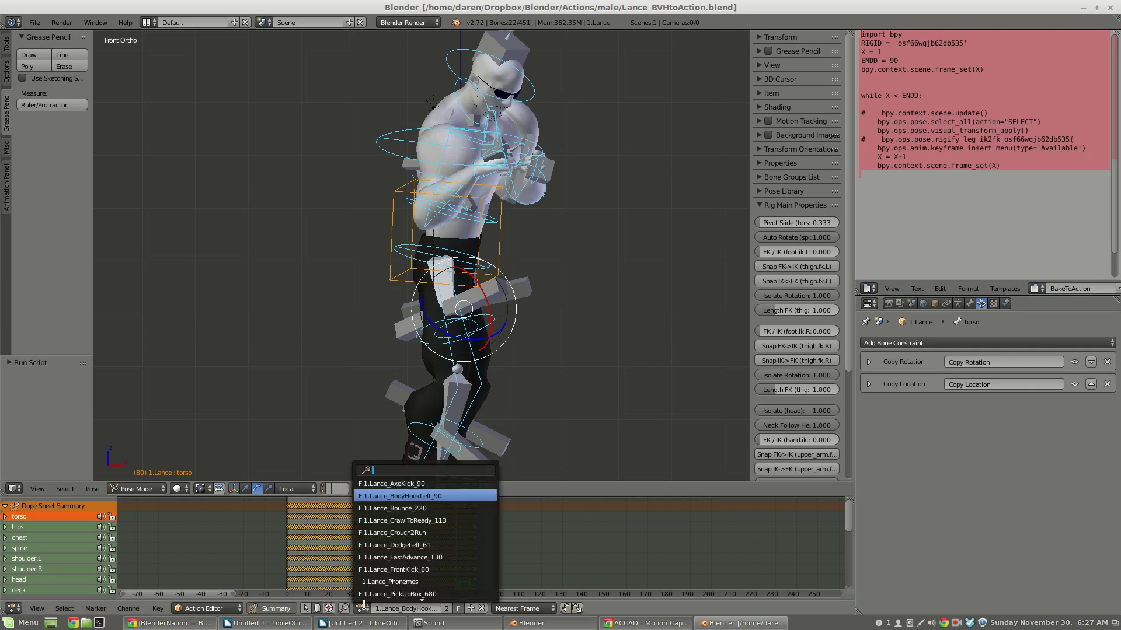